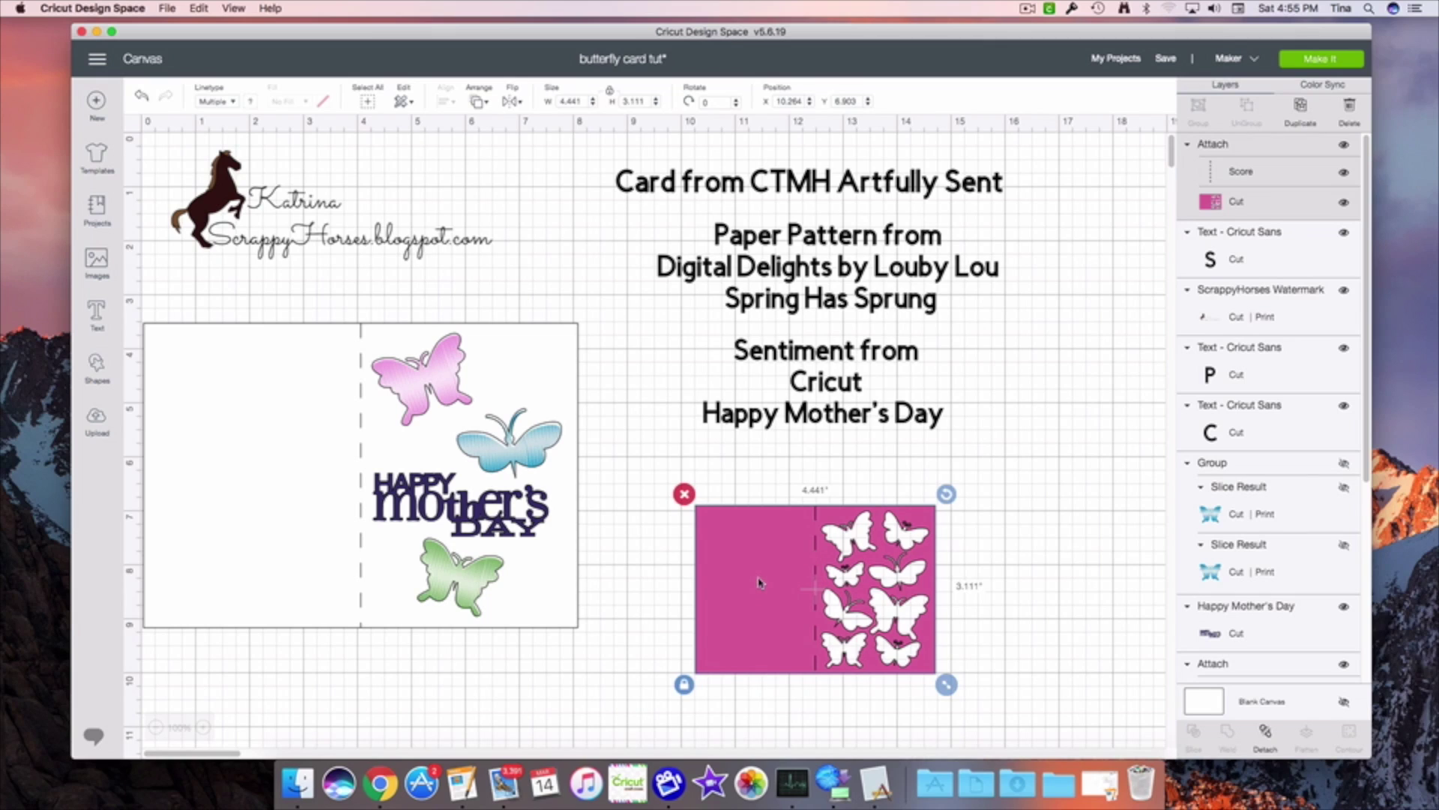
# - Move the attached butterfly card up and to the left on the canvas
pyautogui.moveTo(753, 572); pyautogui.dragTo(701, 516)
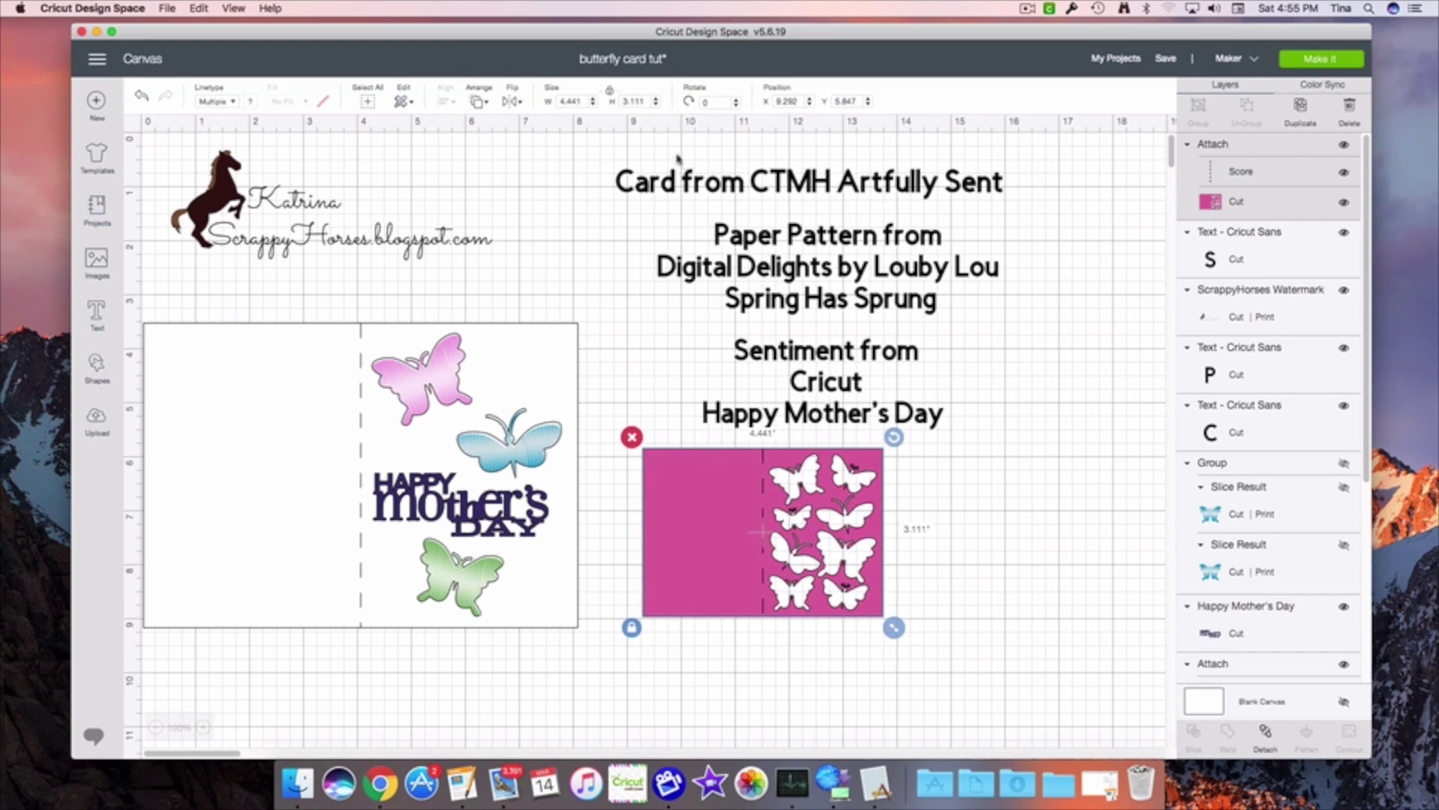
# - Set the card height to 5.5 in (7.851 × 5.5), reposition it, and detach the score line
pyautogui.click(643, 101)
pyautogui.doubleClick(643, 102)
pyautogui.write('5.5')
pyautogui.press('Return')
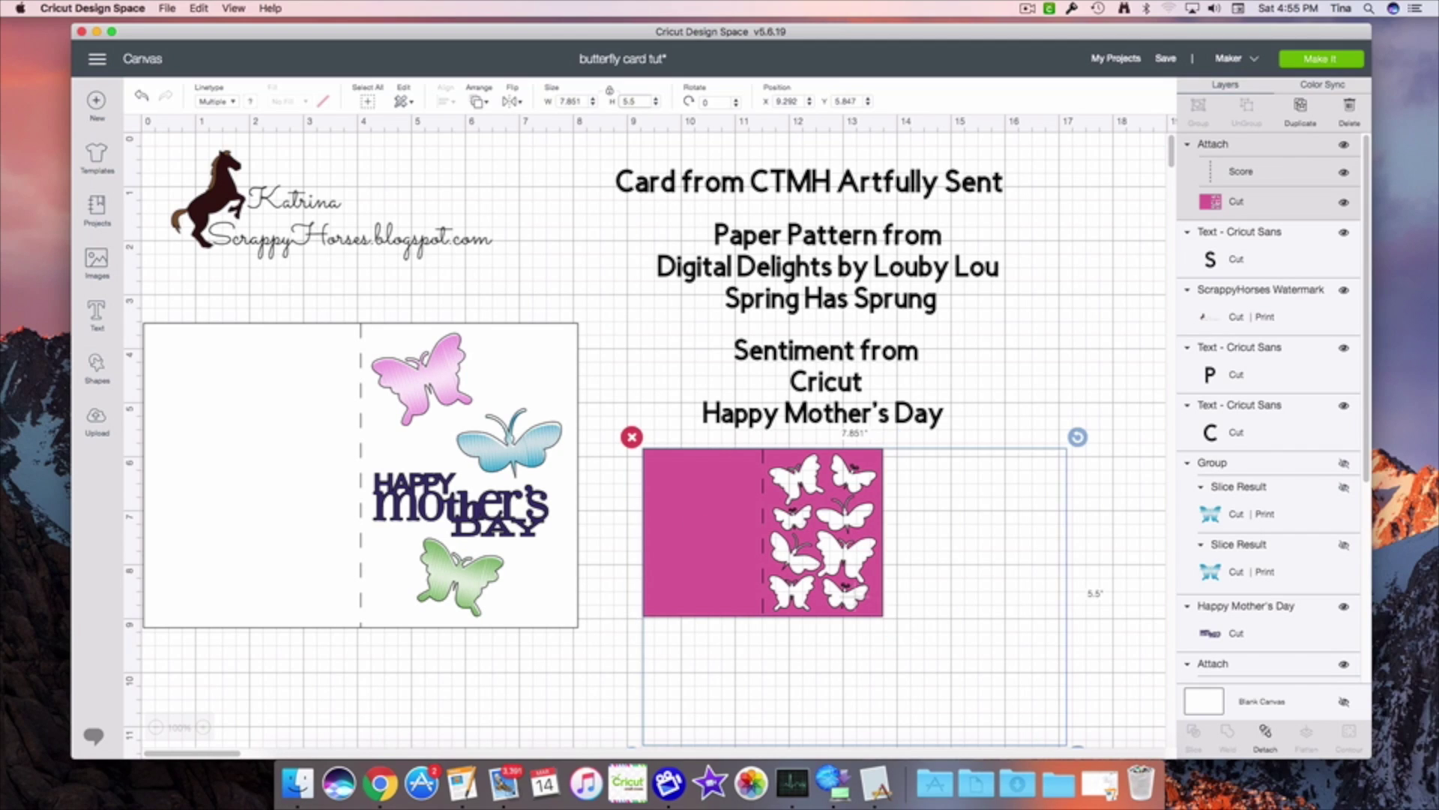
pyautogui.moveTo(681, 598)
pyautogui.mouseDown()
pyautogui.moveTo(660, 528)
pyautogui.moveTo(604, 473)
pyautogui.moveTo(677, 590)
pyautogui.mouseUp()
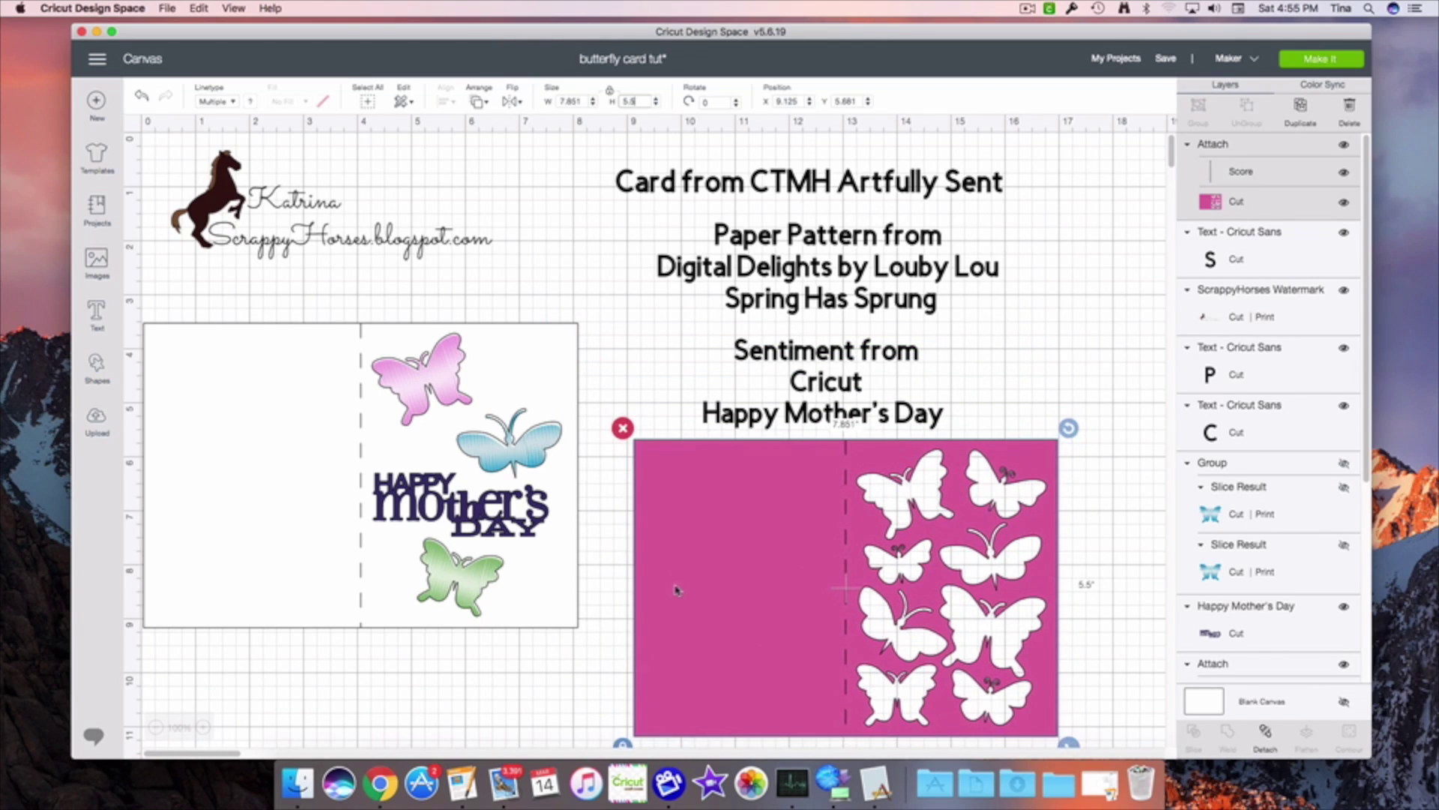
pyautogui.scroll(-3, 677, 589)
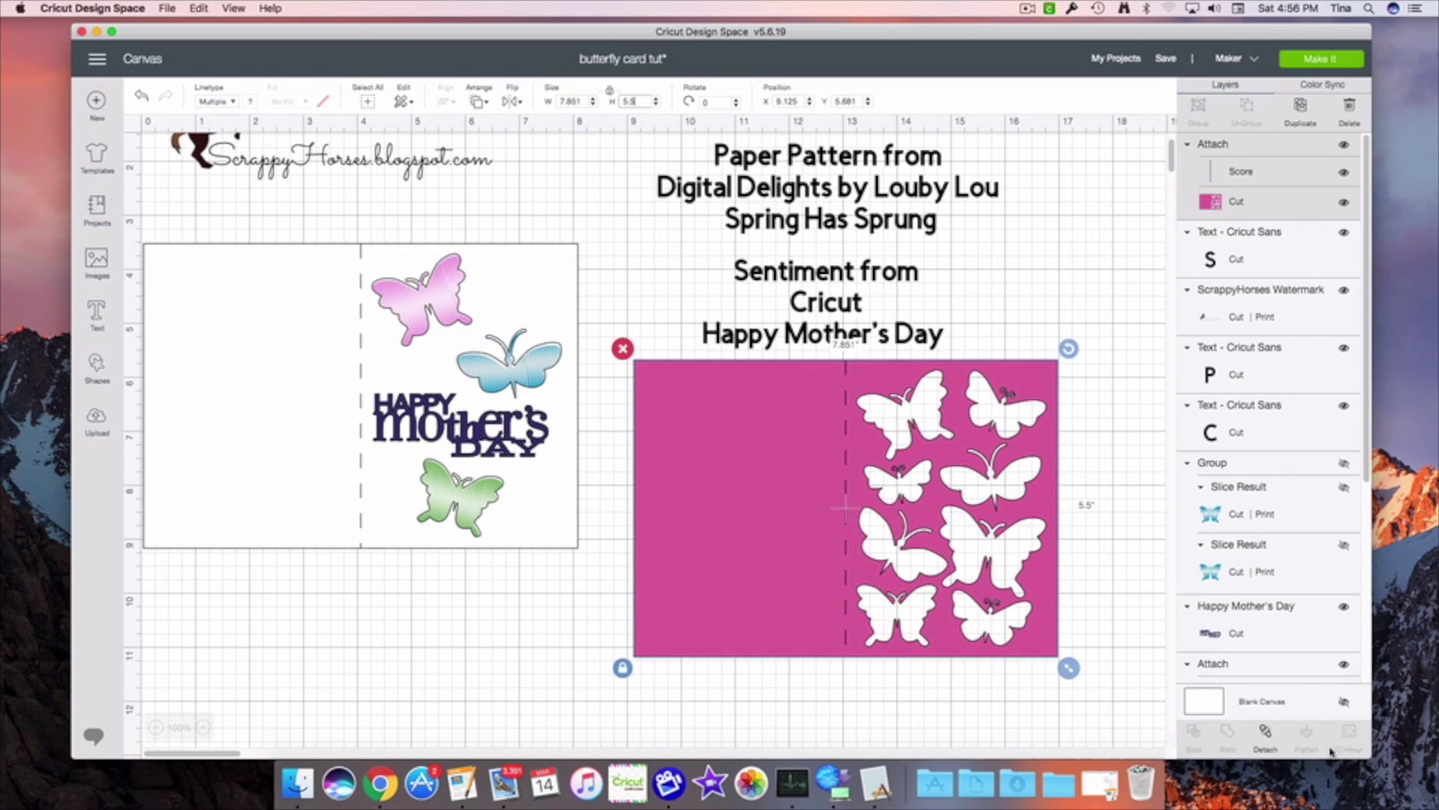
pyautogui.click(1265, 742)
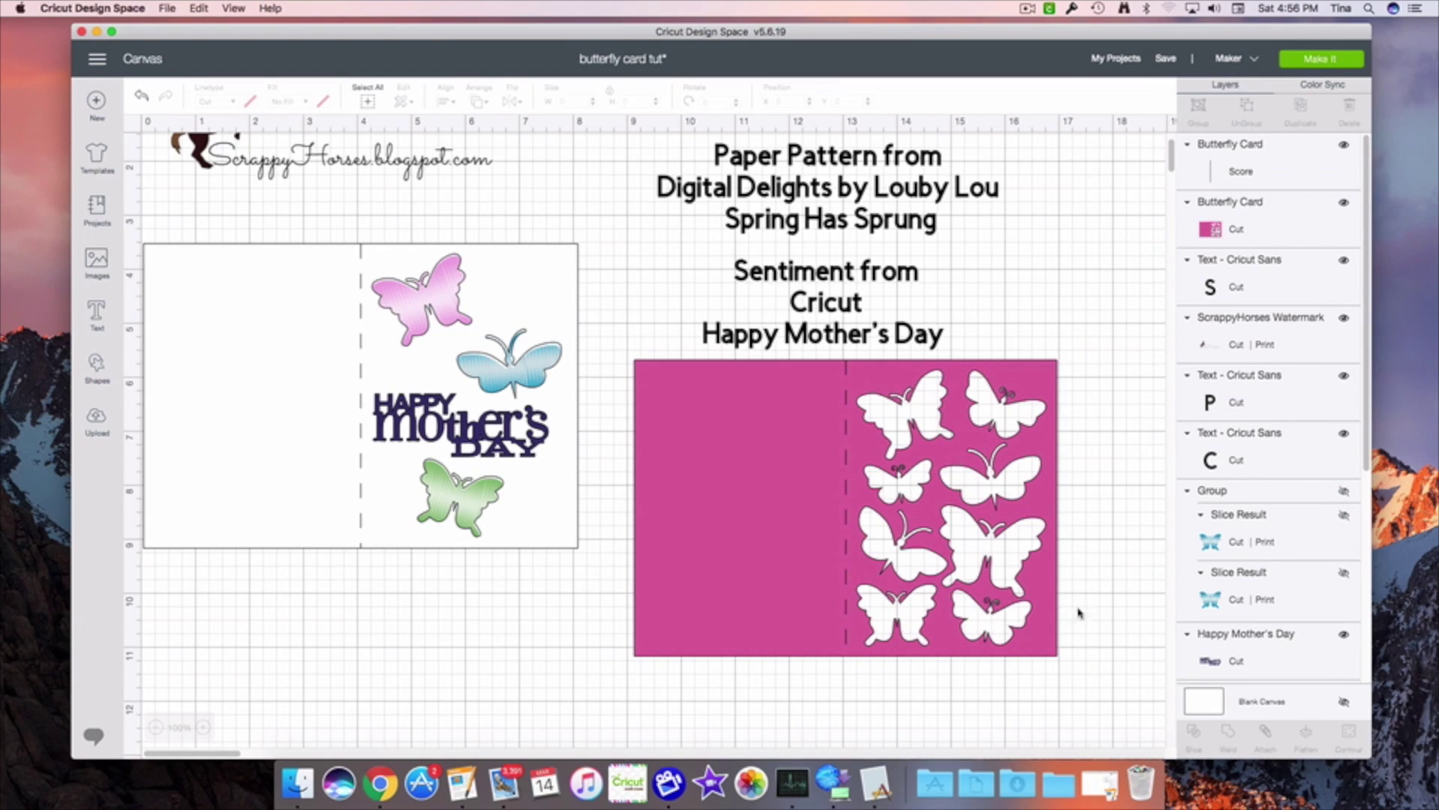
# - Use Contour to hide five butterfly cut-outs on the pink card, keeping three
pyautogui.click(708, 604)
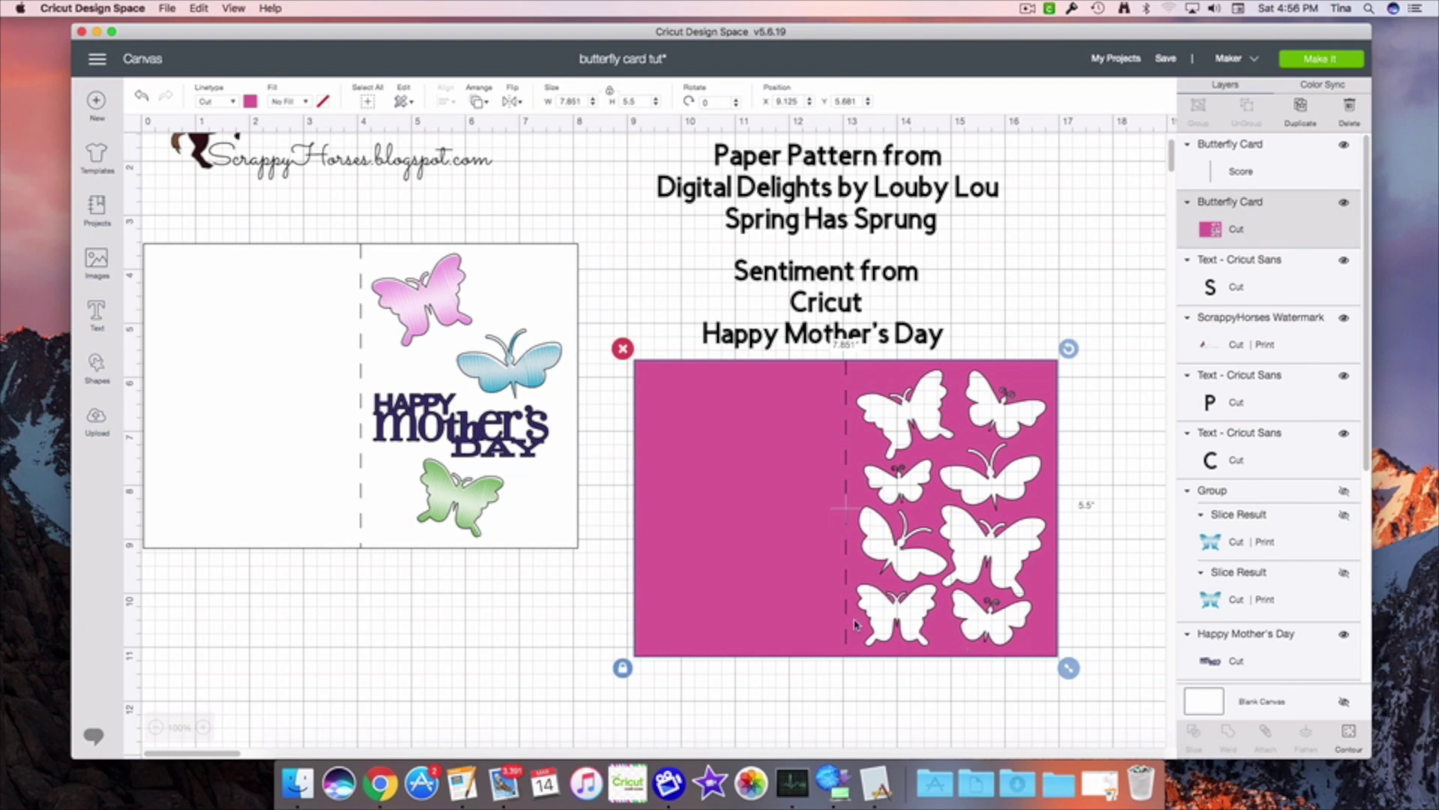
pyautogui.click(1350, 745)
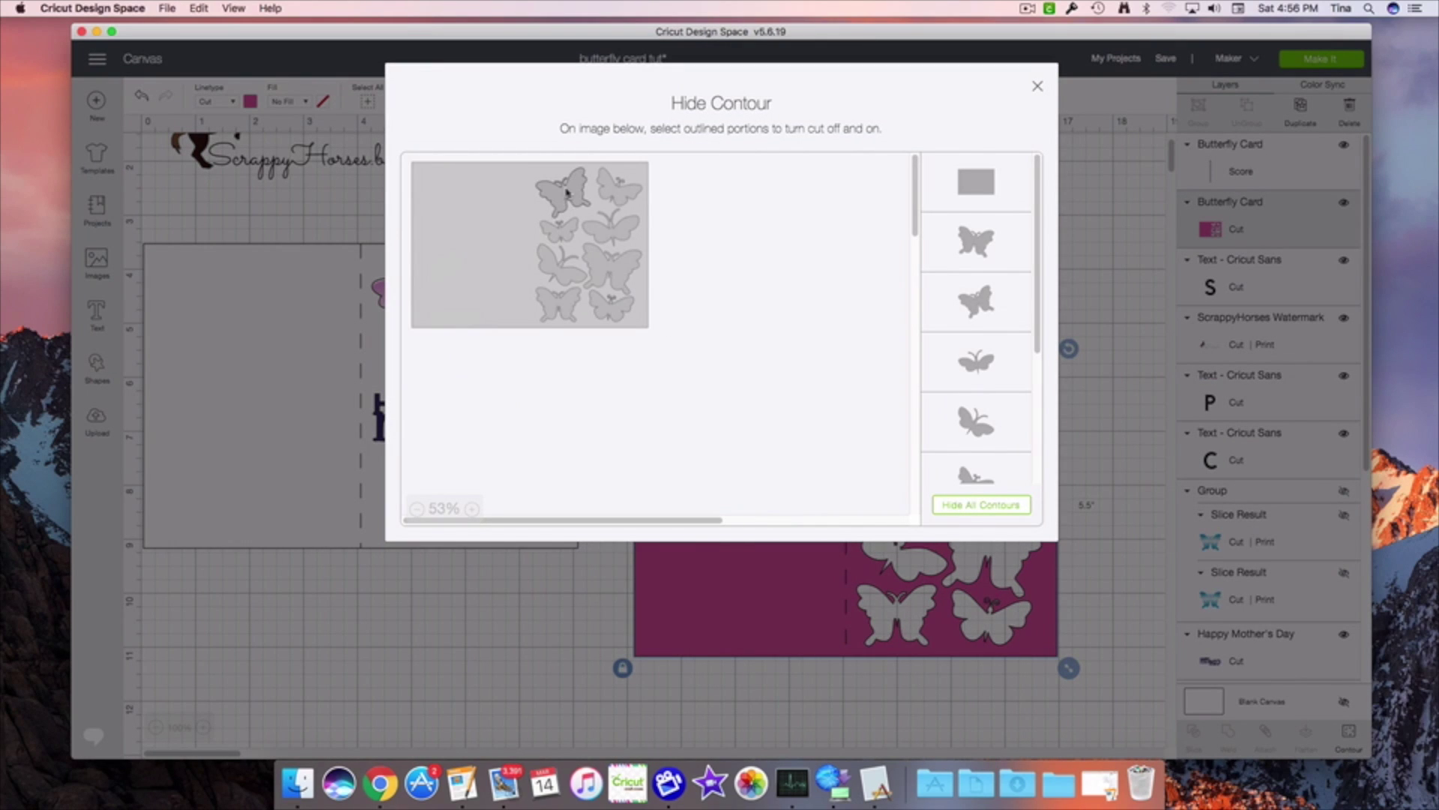
pyautogui.click(617, 191)
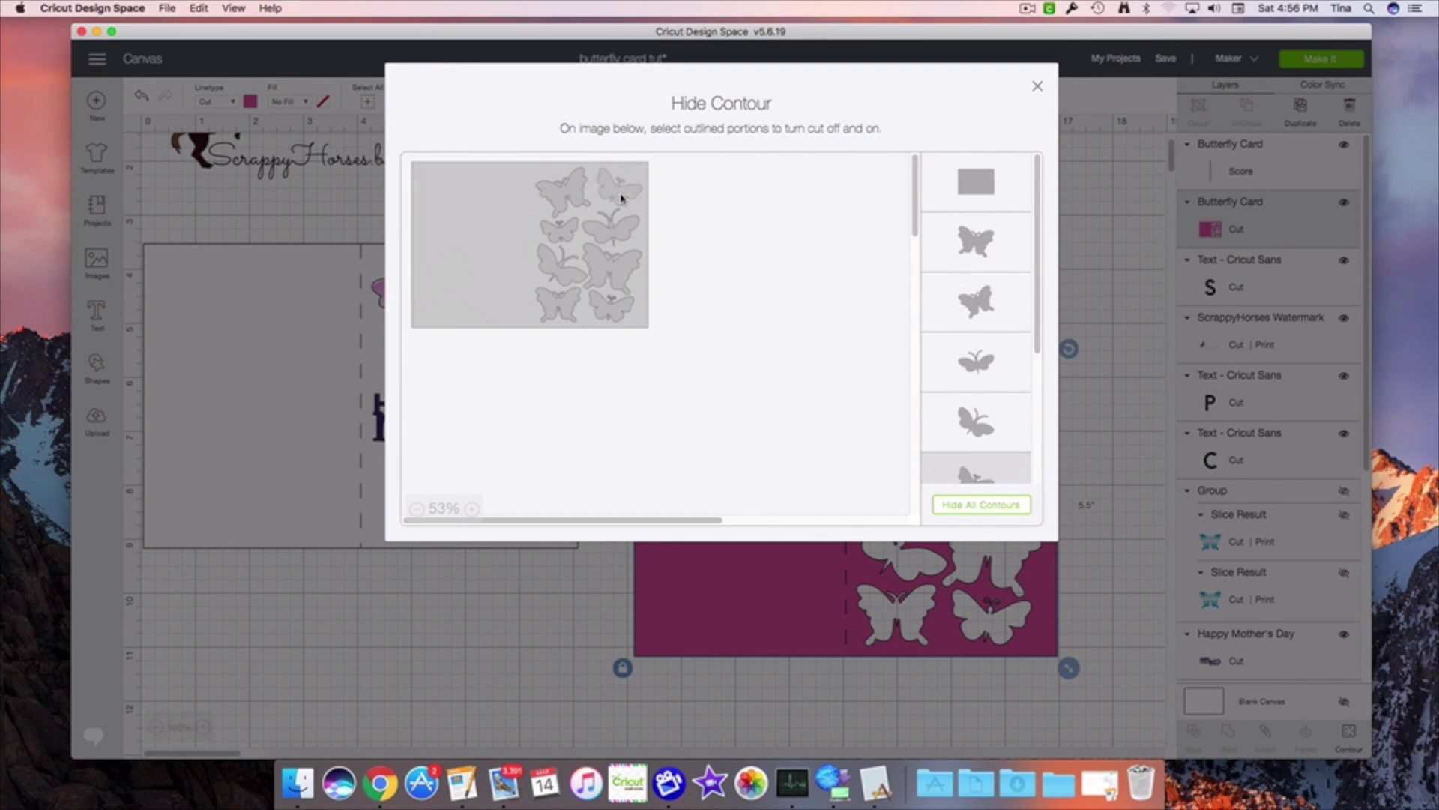
pyautogui.click(572, 229)
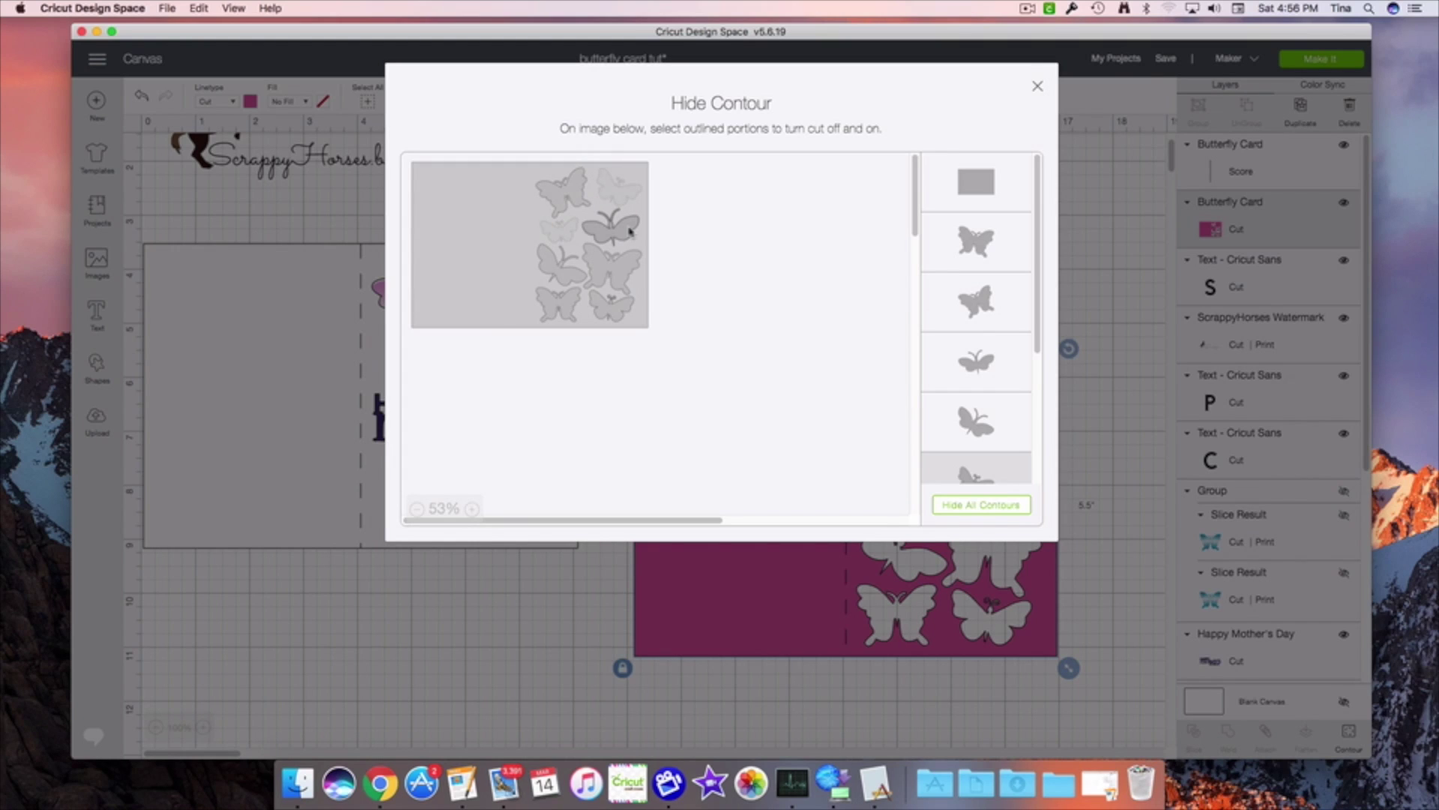
pyautogui.click(568, 277)
pyautogui.click(613, 270)
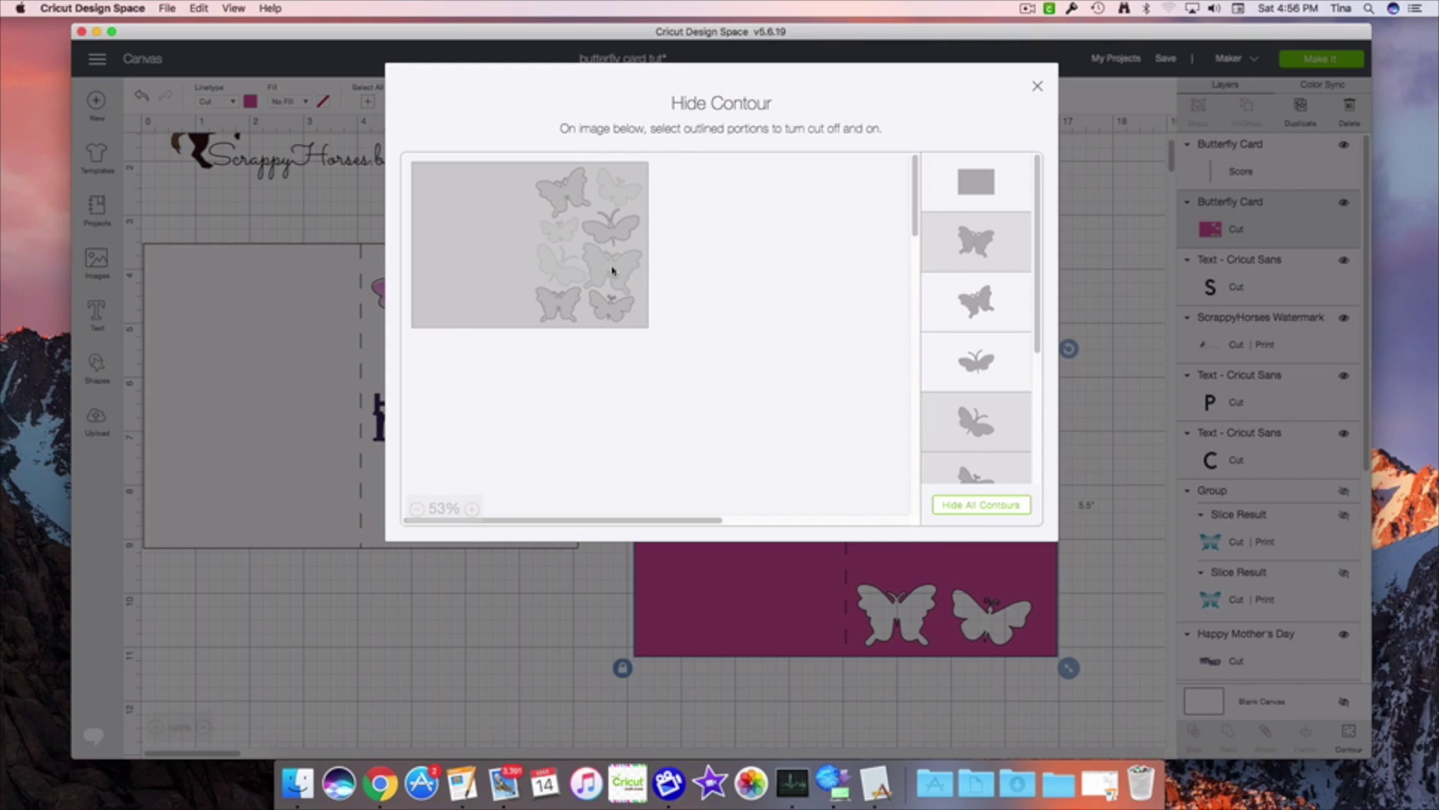
pyautogui.click(616, 309)
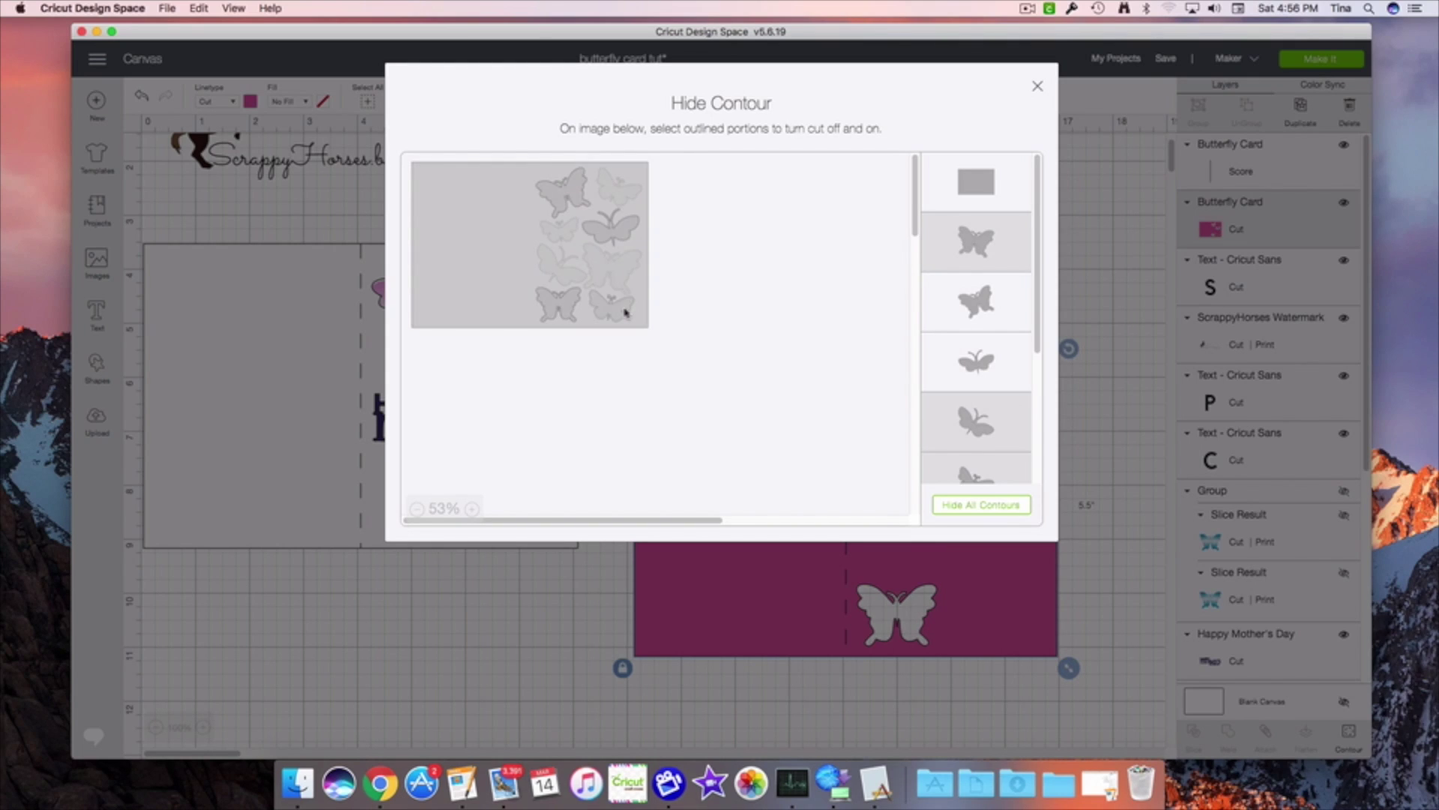
pyautogui.click(1038, 88)
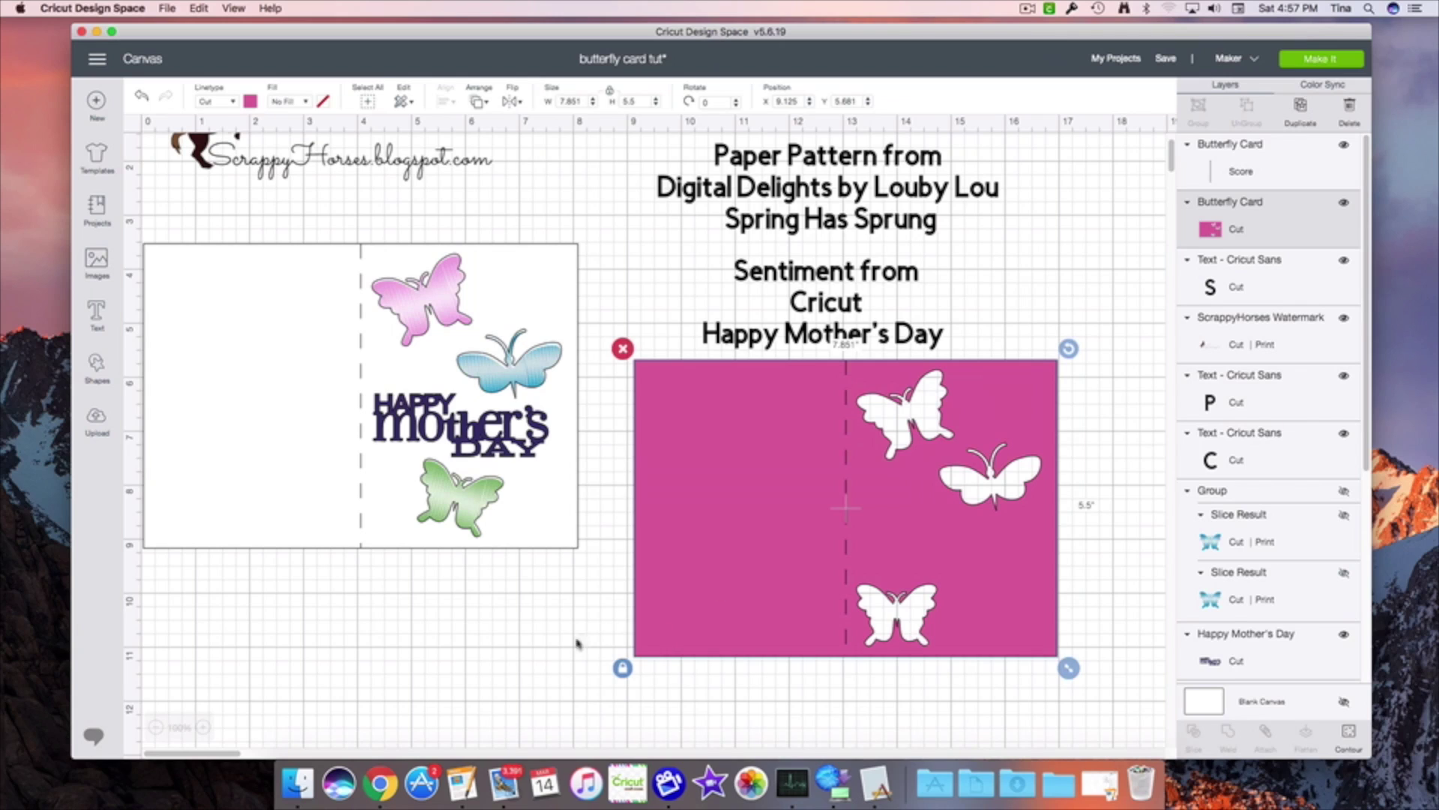
# - Duplicate the pink butterfly card and move the copy down and left
pyautogui.press('super+d')
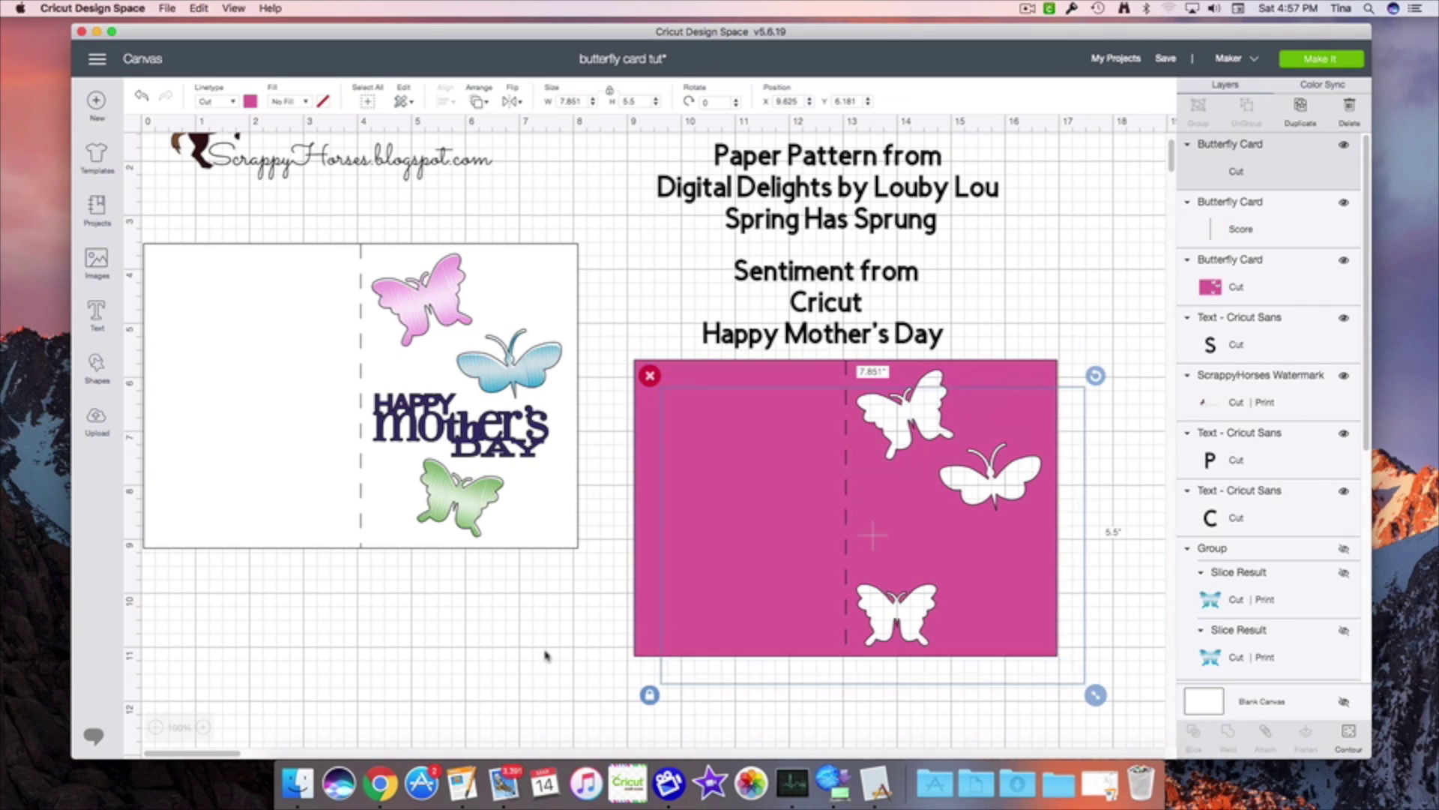
pyautogui.moveTo(831, 565); pyautogui.dragTo(548, 738)
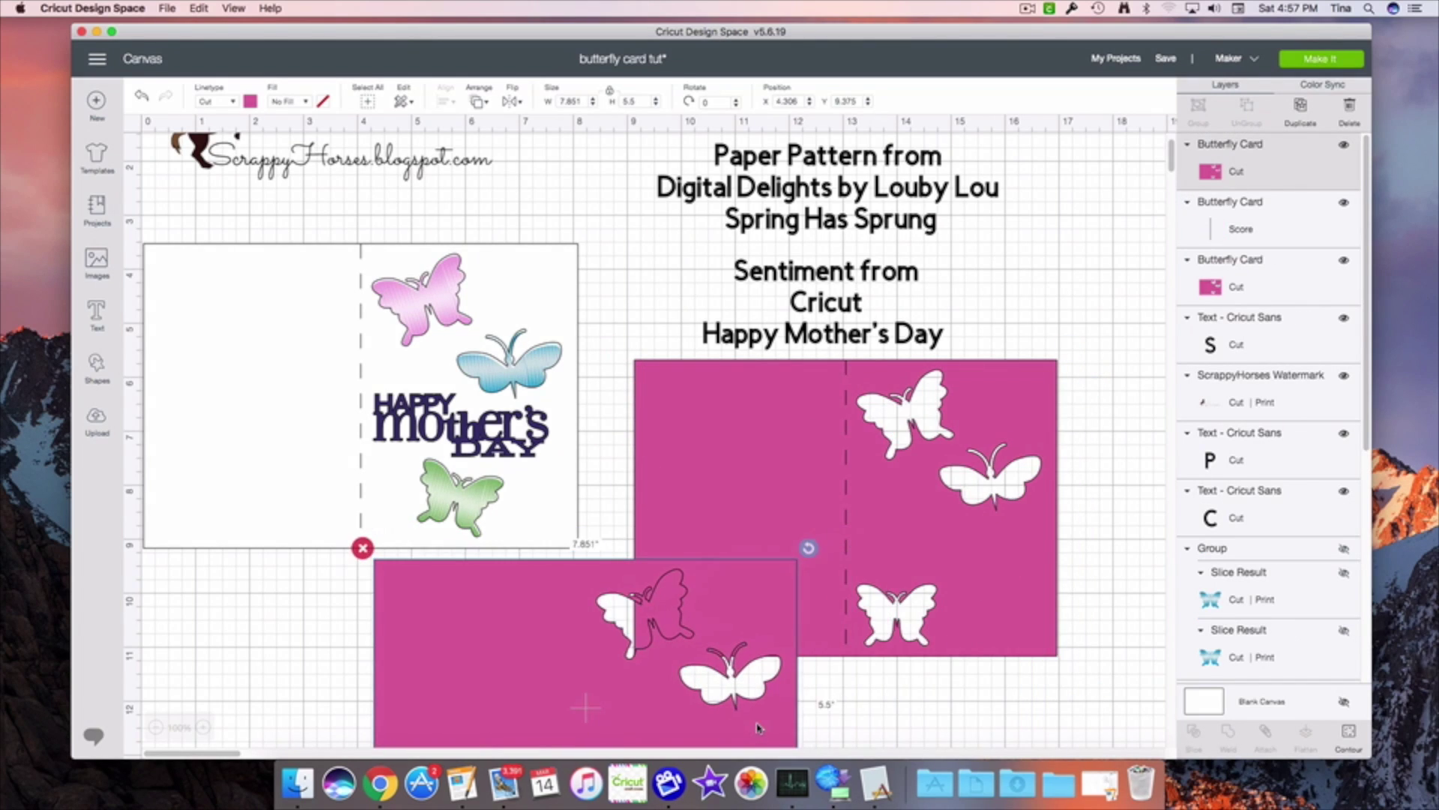
pyautogui.scroll(-5, 759, 727)
pyautogui.moveTo(754, 541); pyautogui.dragTo(628, 649)
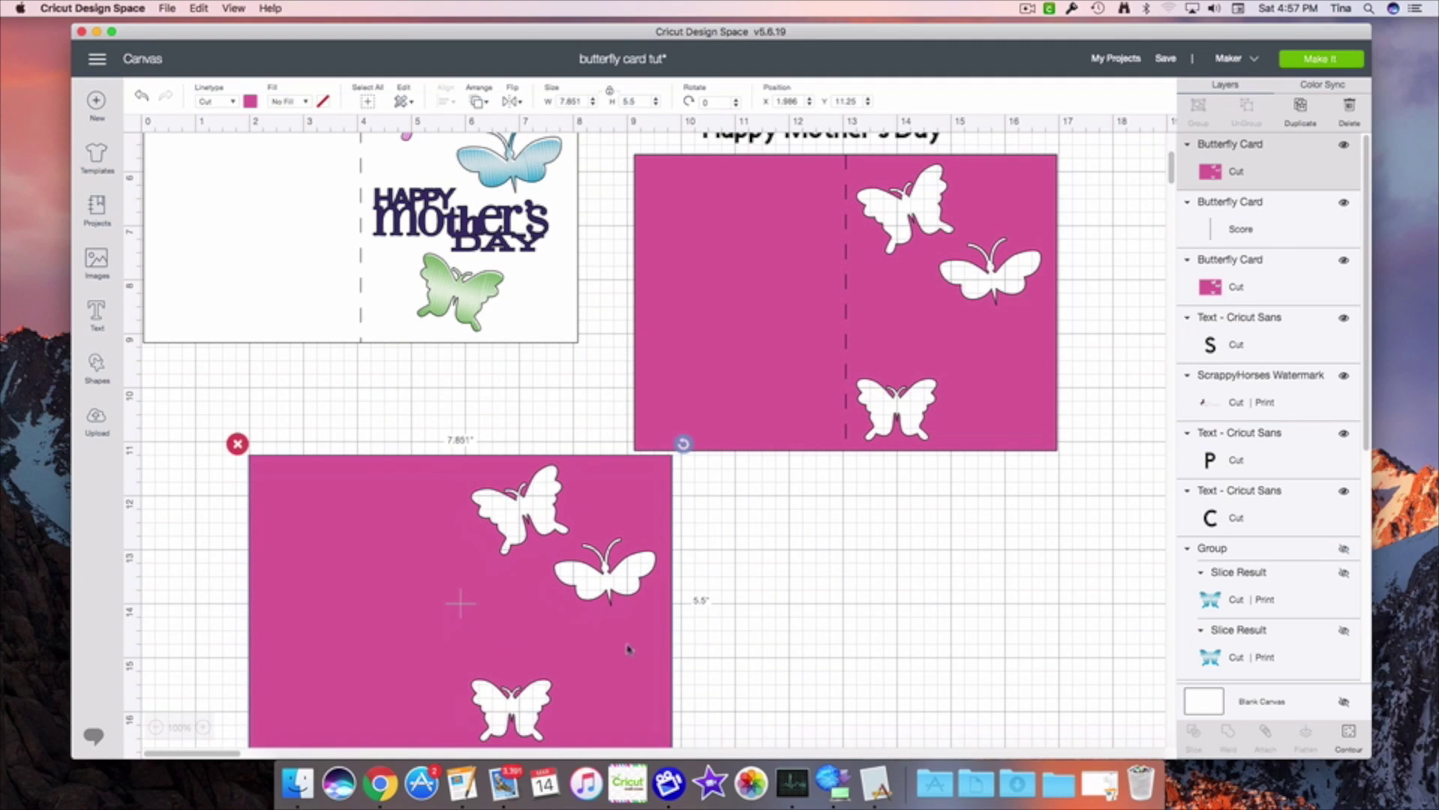
pyautogui.scroll(-1, 666, 632)
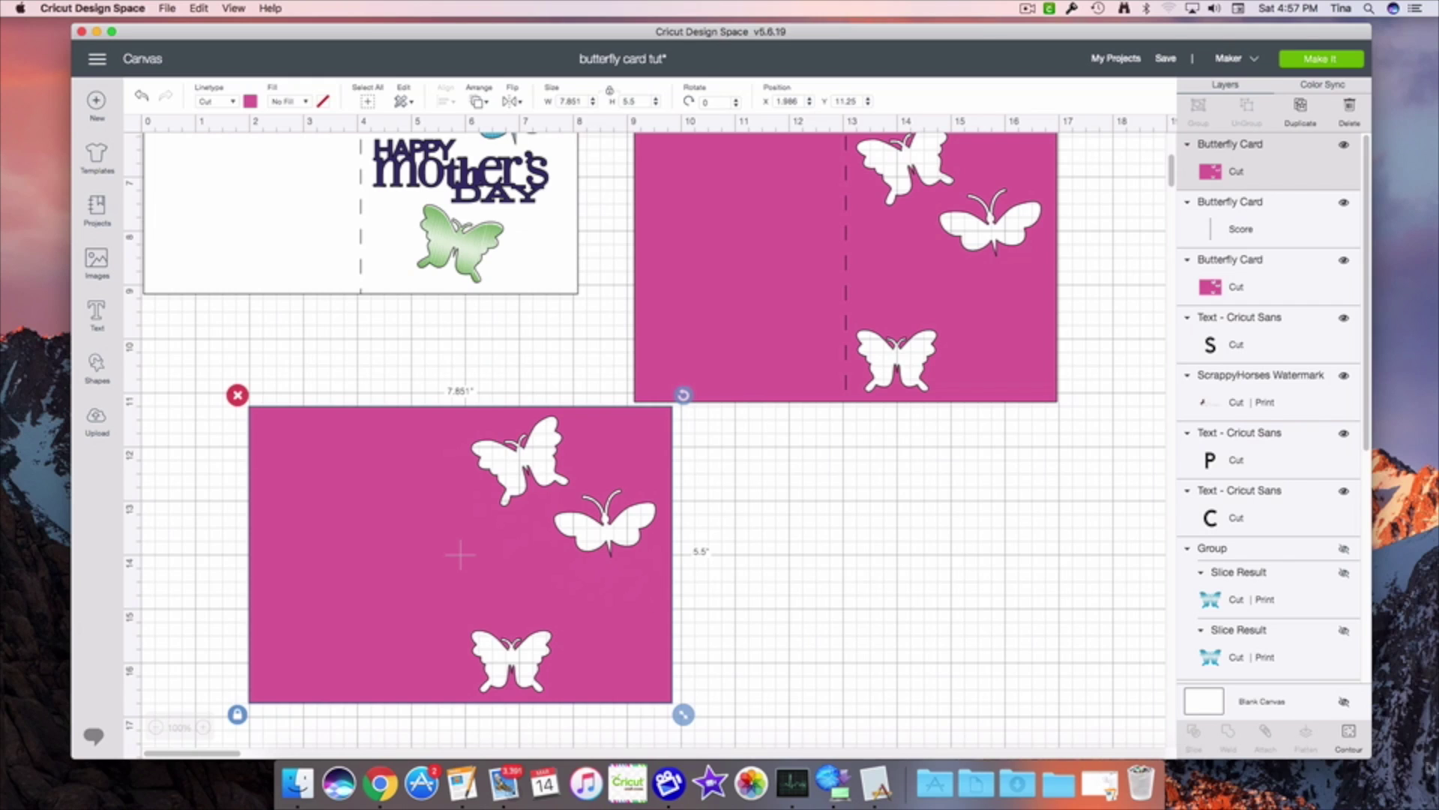
# - Hide two butterflies and the background on the copy, then move the lone butterfly below the white card
pyautogui.click(1357, 748)
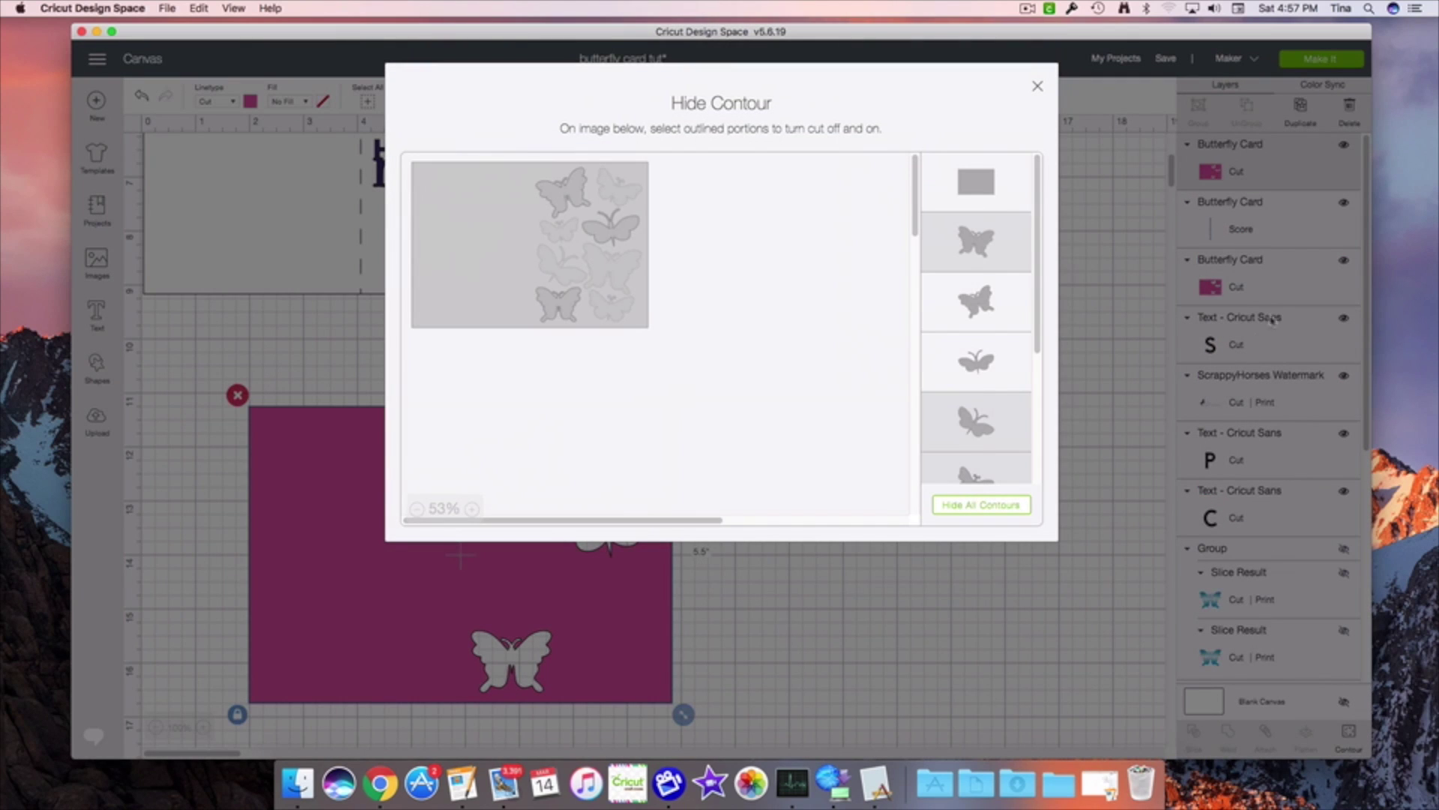
pyautogui.click(562, 199)
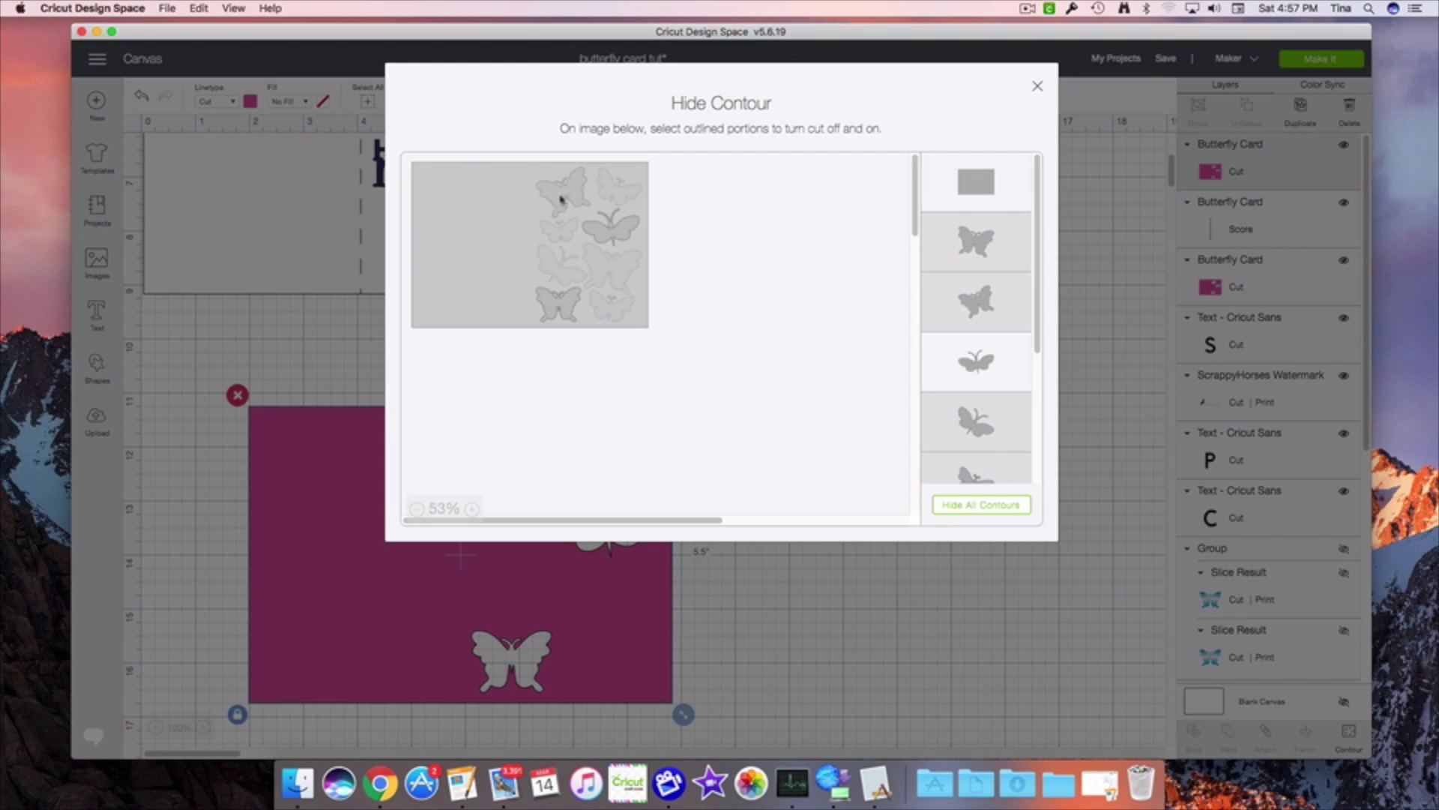
pyautogui.click(614, 234)
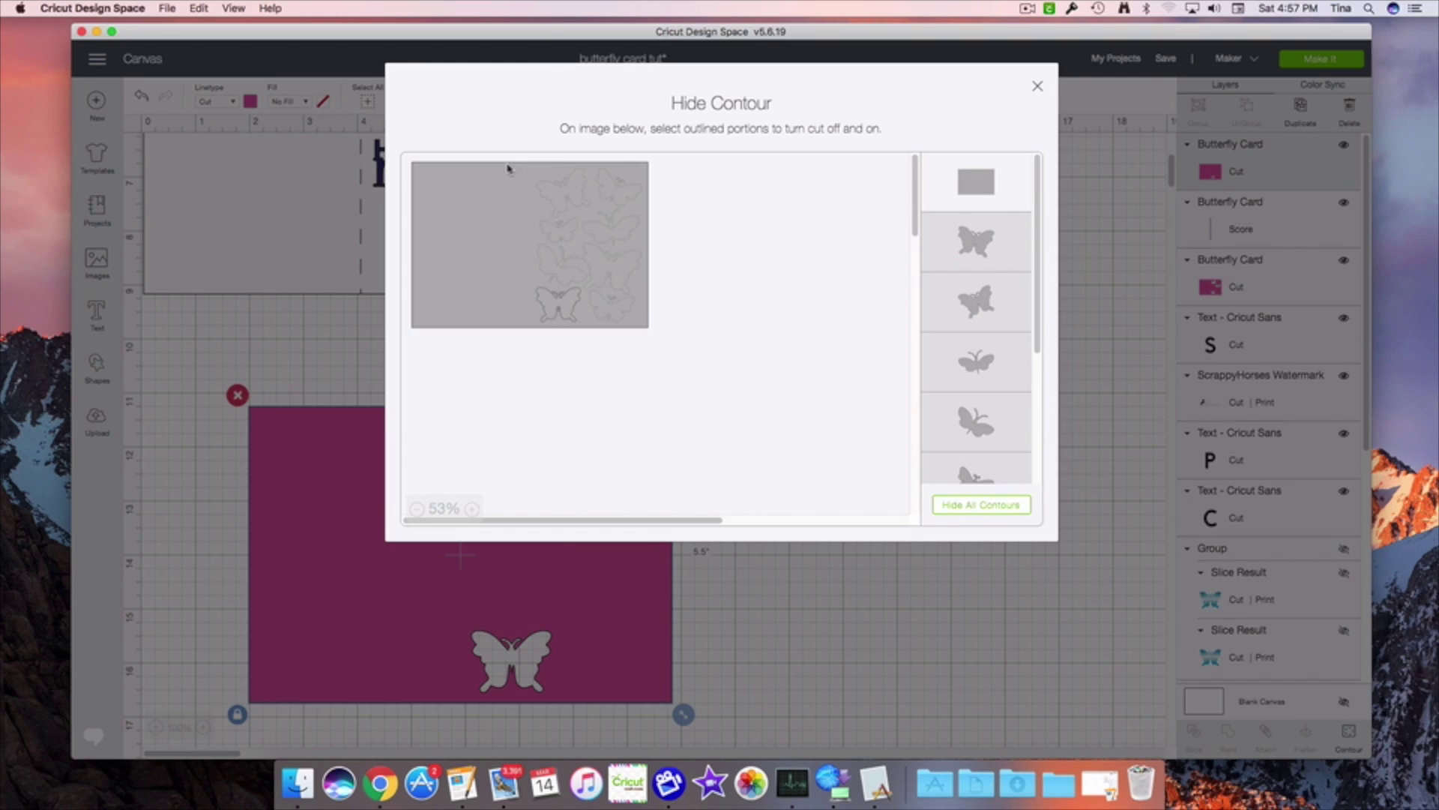
pyautogui.click(507, 168)
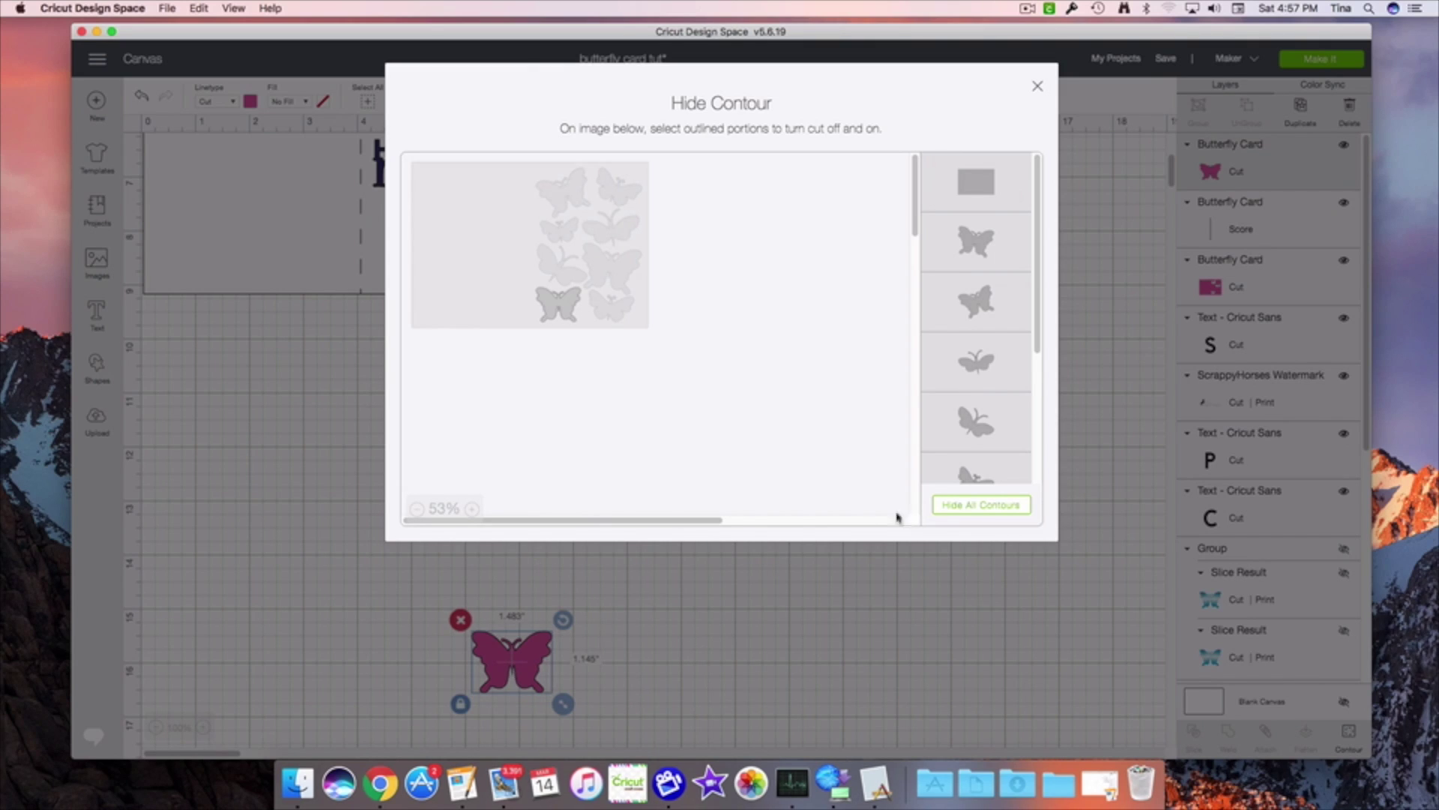
pyautogui.click(1038, 89)
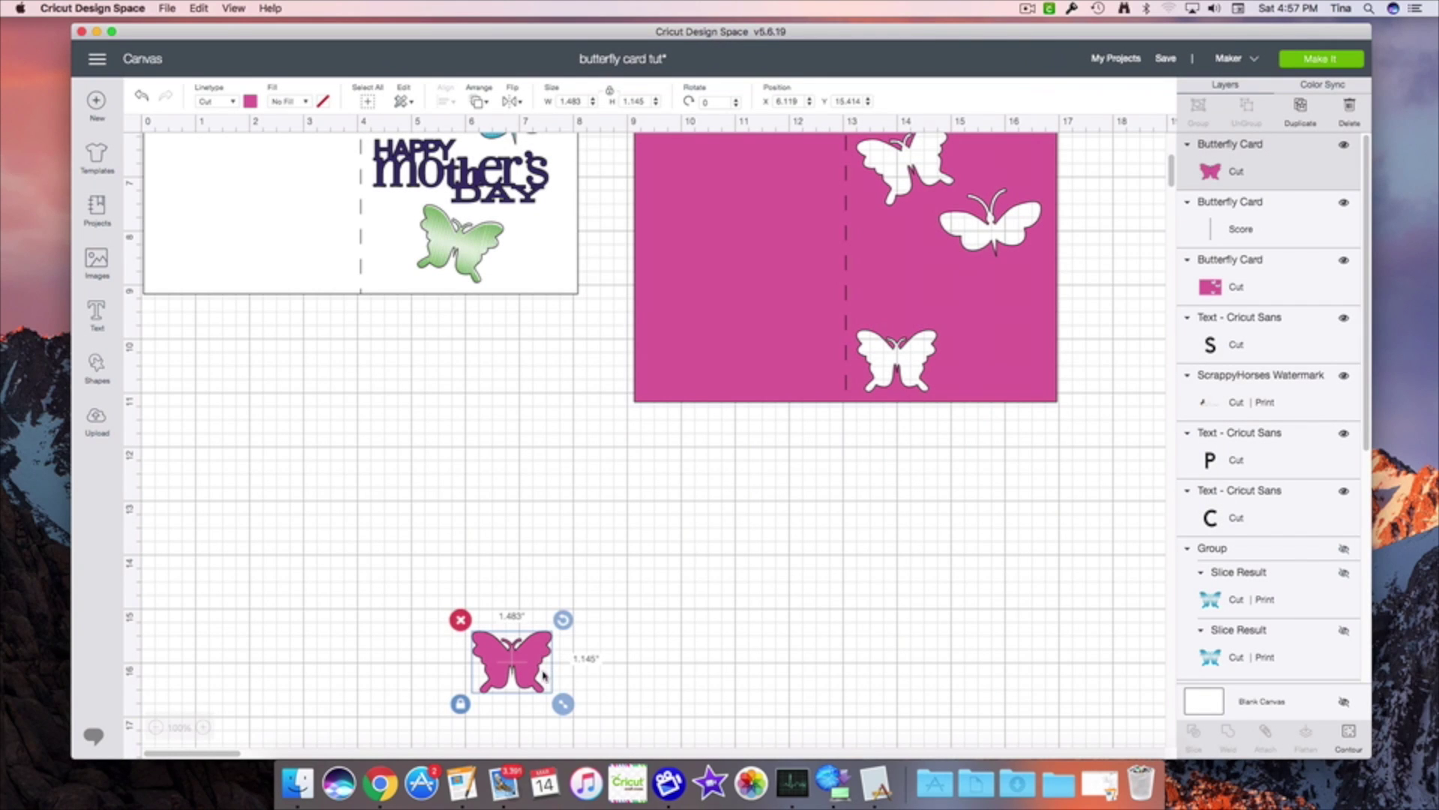
pyautogui.moveTo(533, 646); pyautogui.dragTo(452, 342)
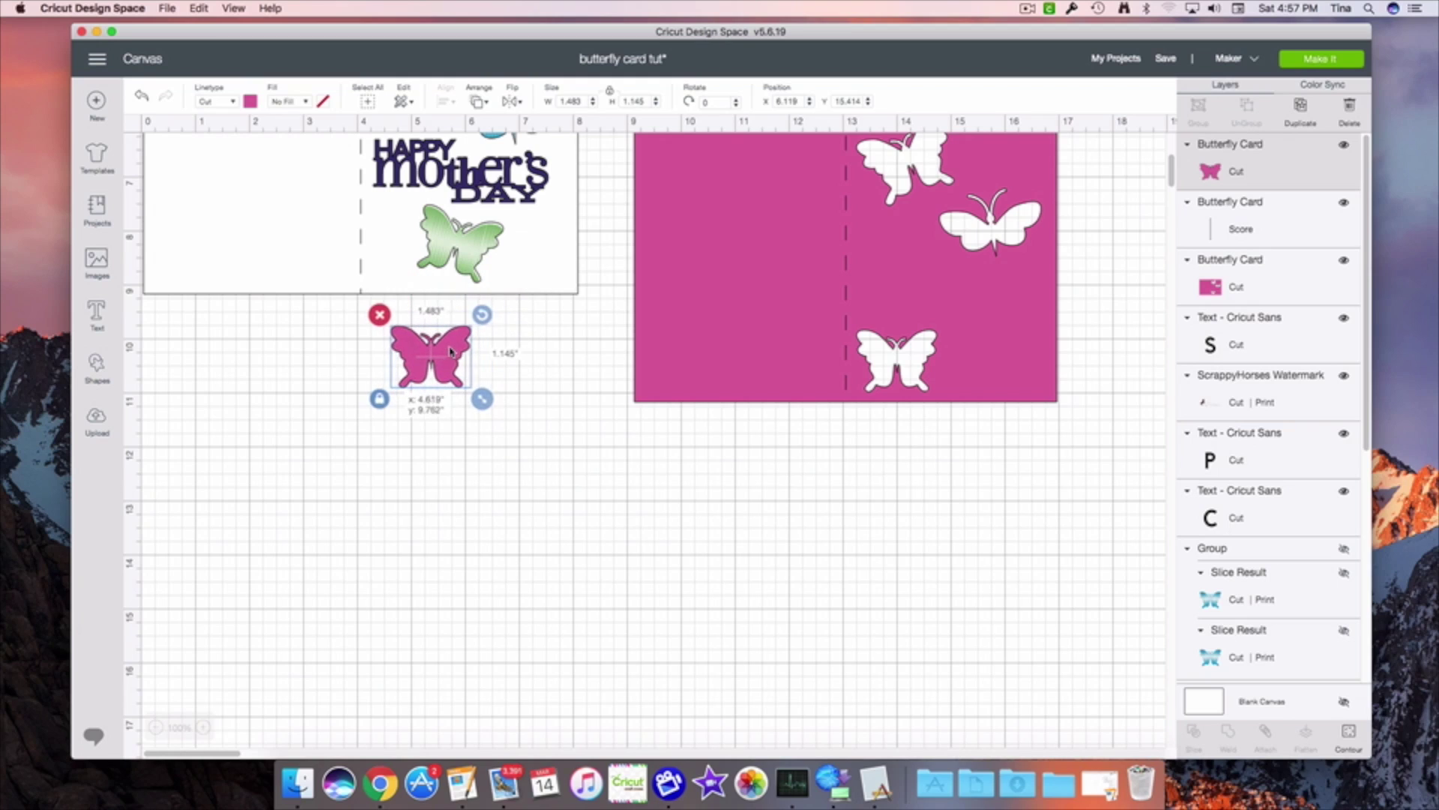
pyautogui.click(980, 360)
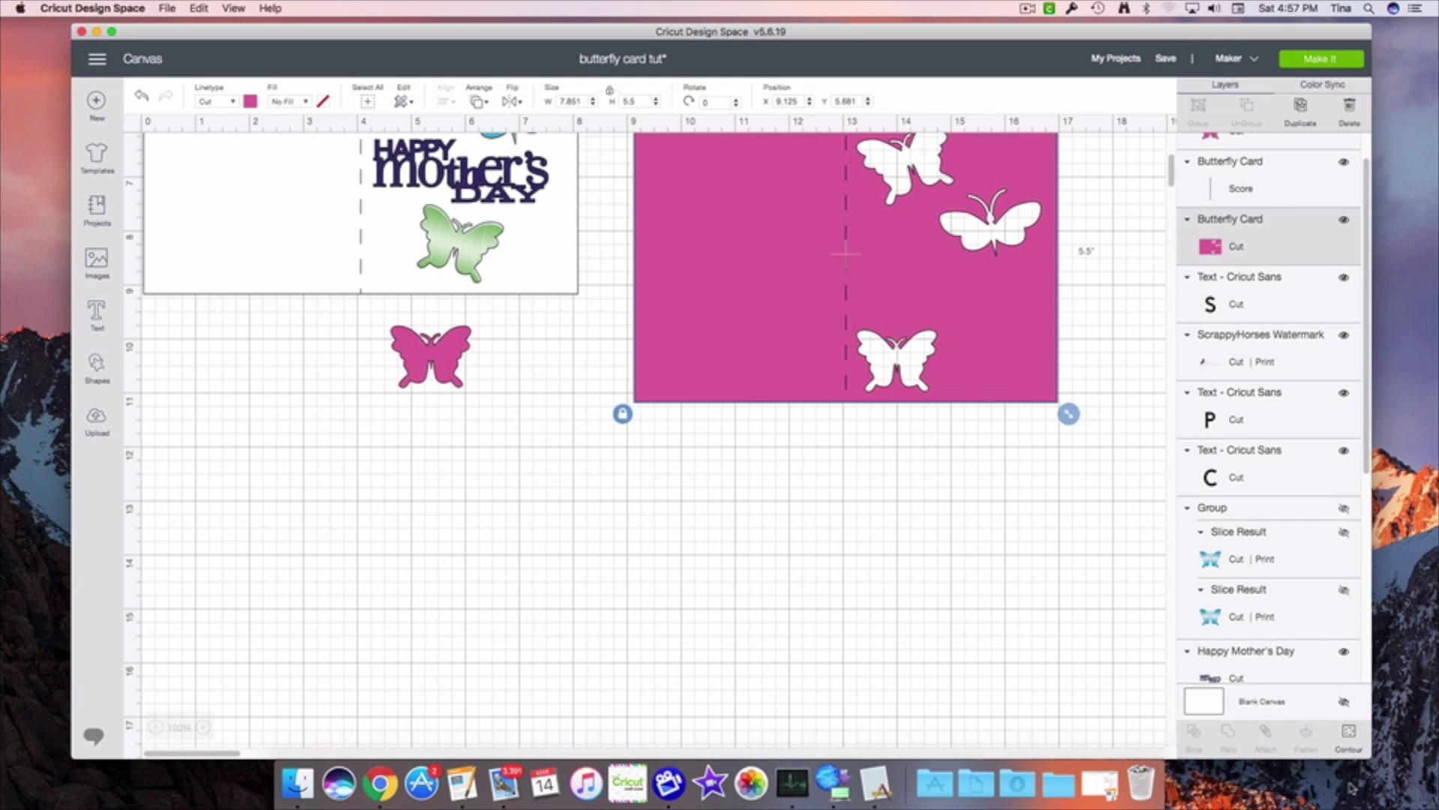
# - Hide the bottom-left butterfly cut-out on the pink card with Contour
pyautogui.click(1349, 736)
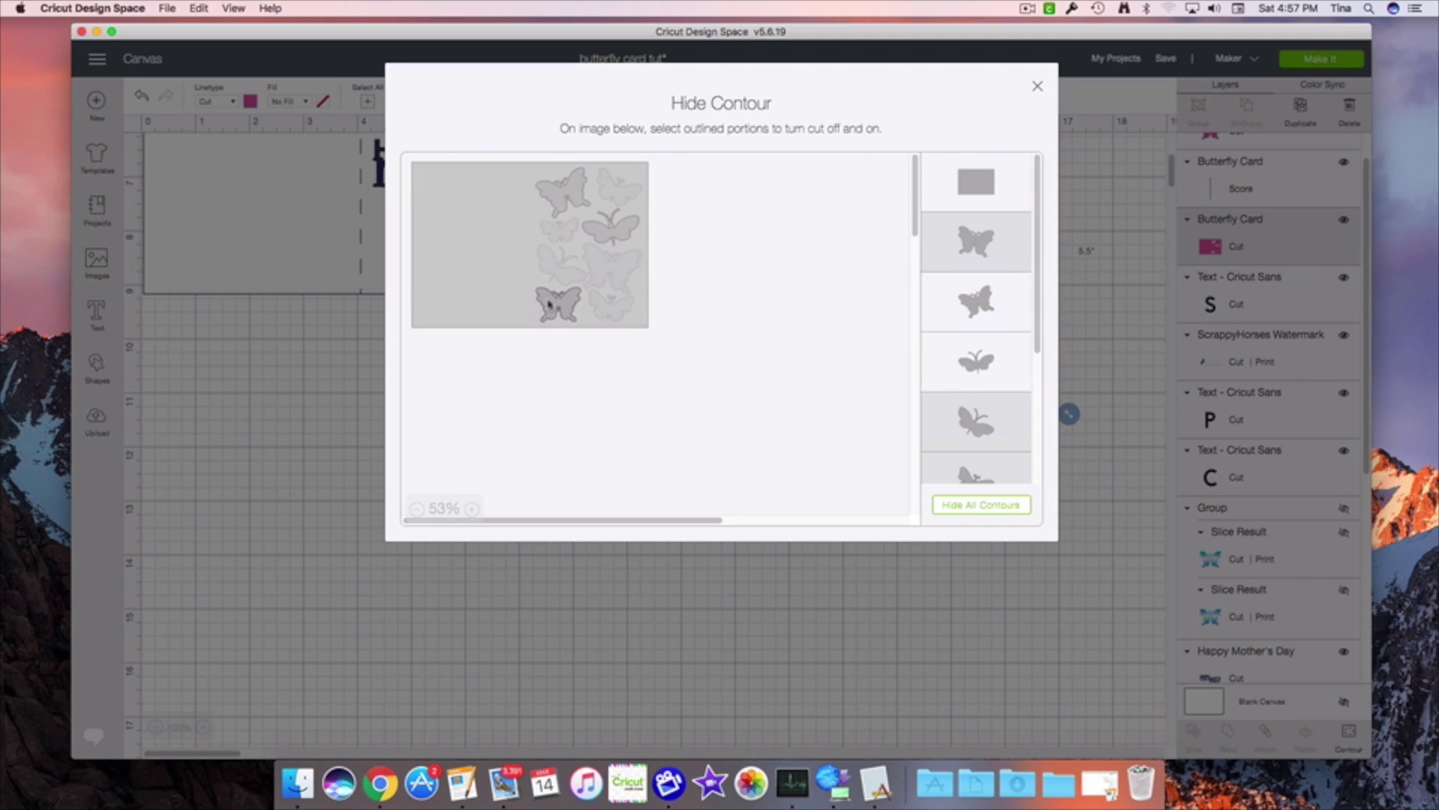
pyautogui.click(559, 304)
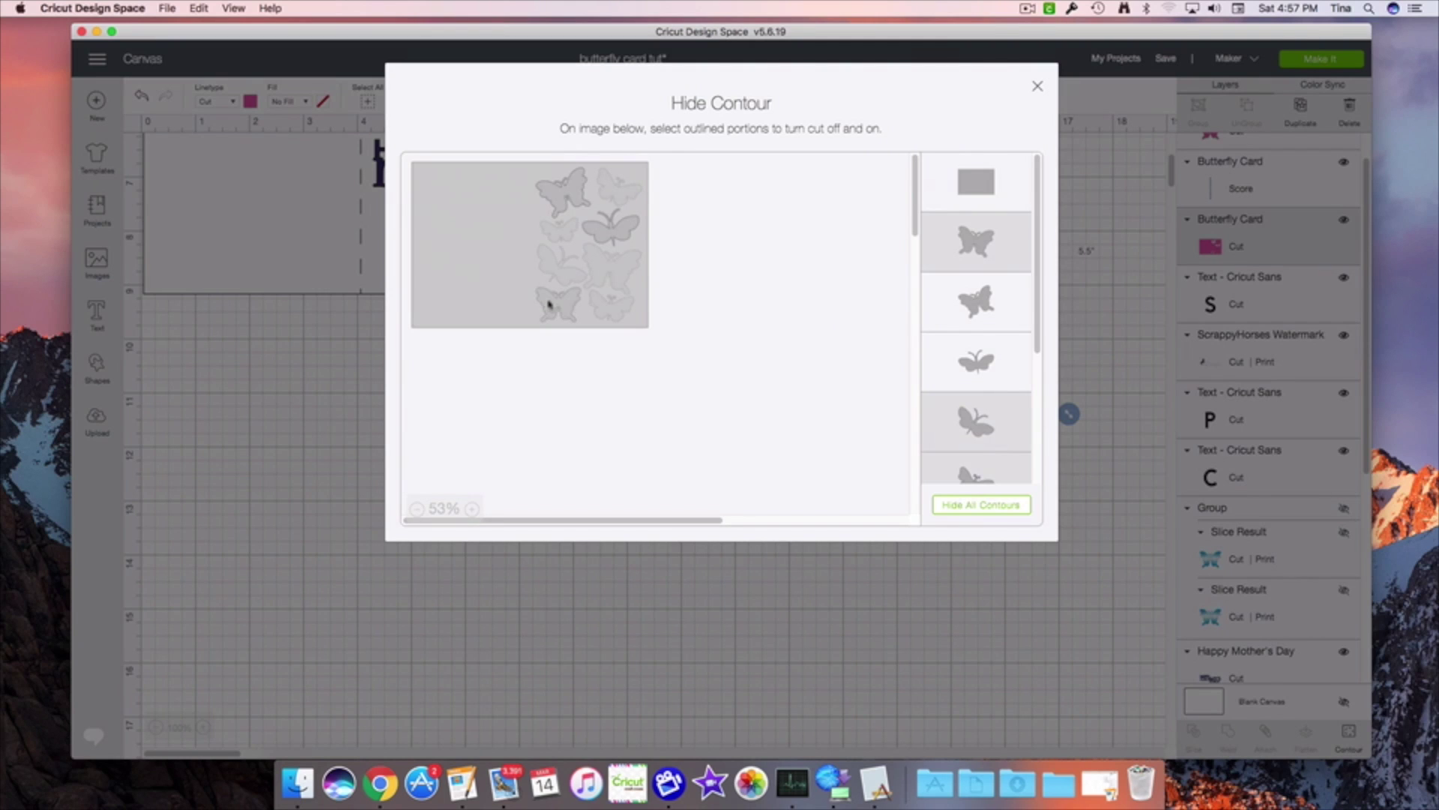
pyautogui.click(1038, 87)
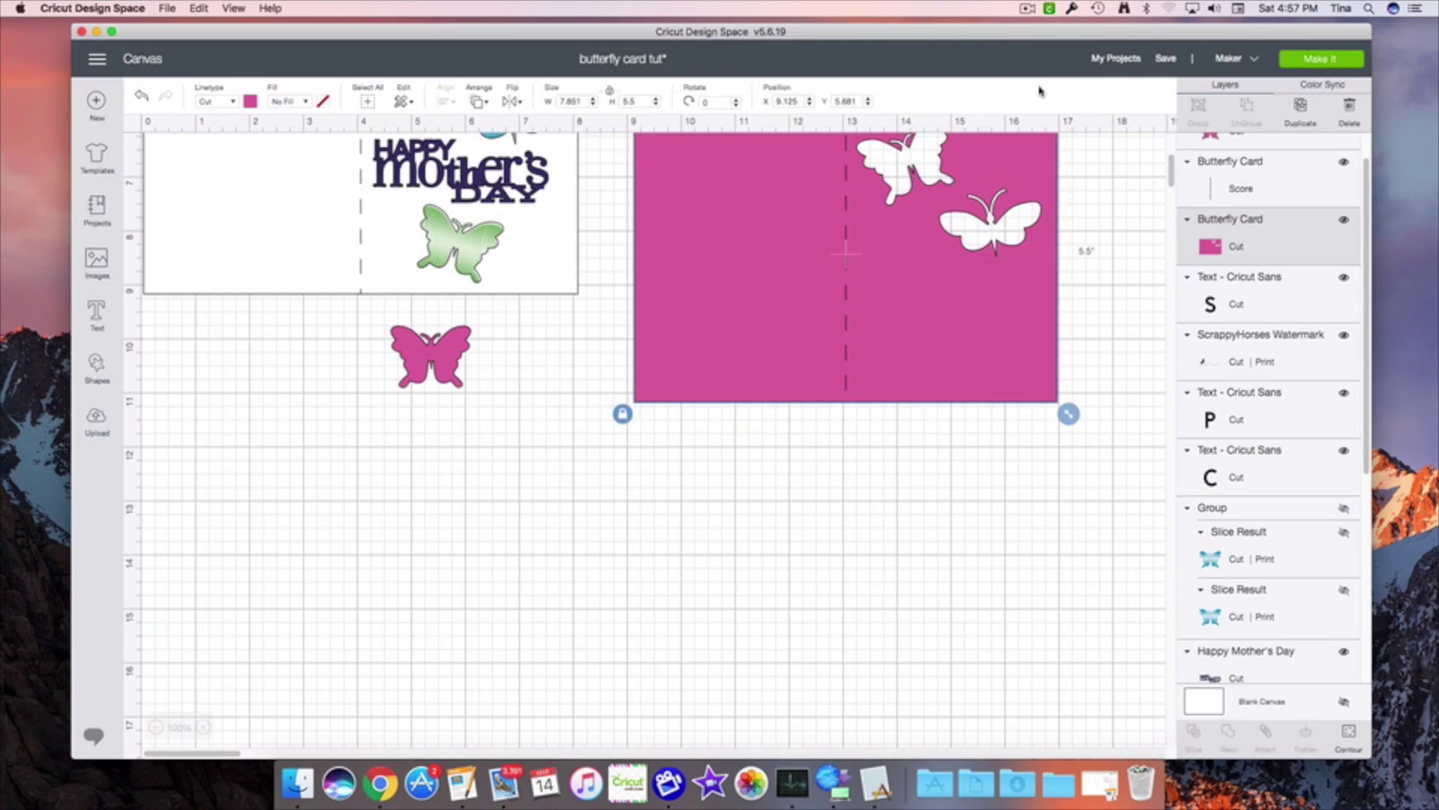
# - Change the small butterfly's colour to white
pyautogui.click(449, 365)
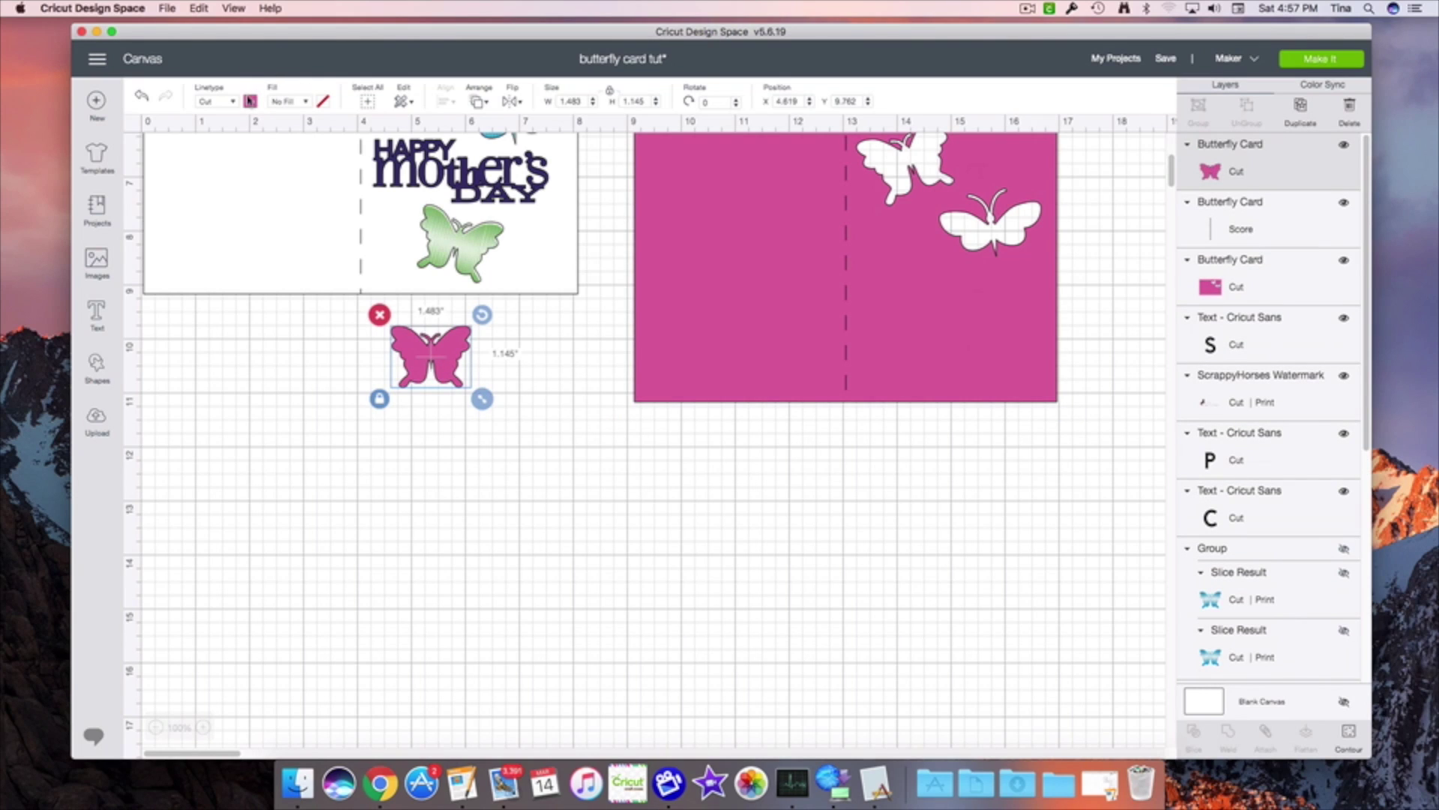
pyautogui.click(249, 101)
pyautogui.click(265, 154)
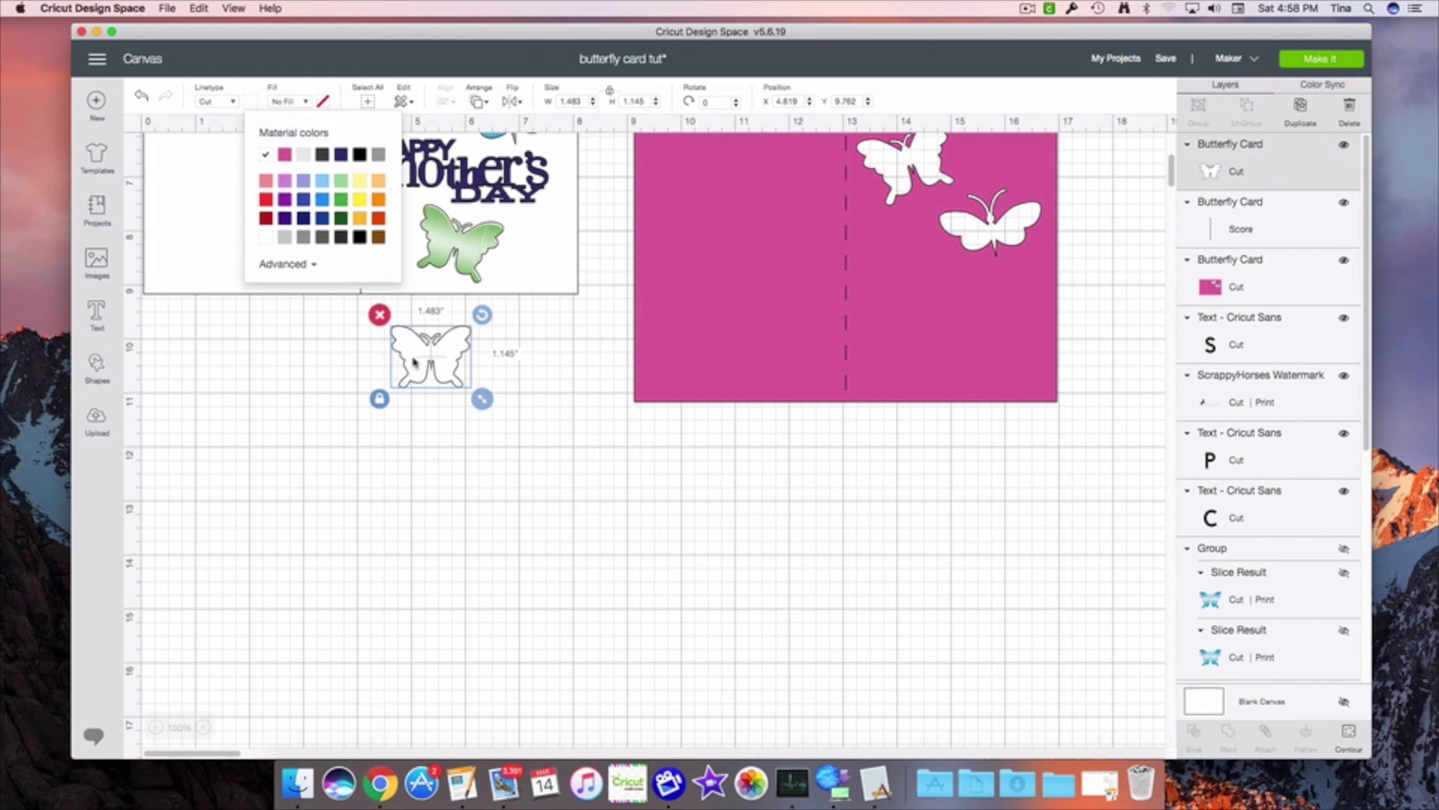
pyautogui.click(416, 360)
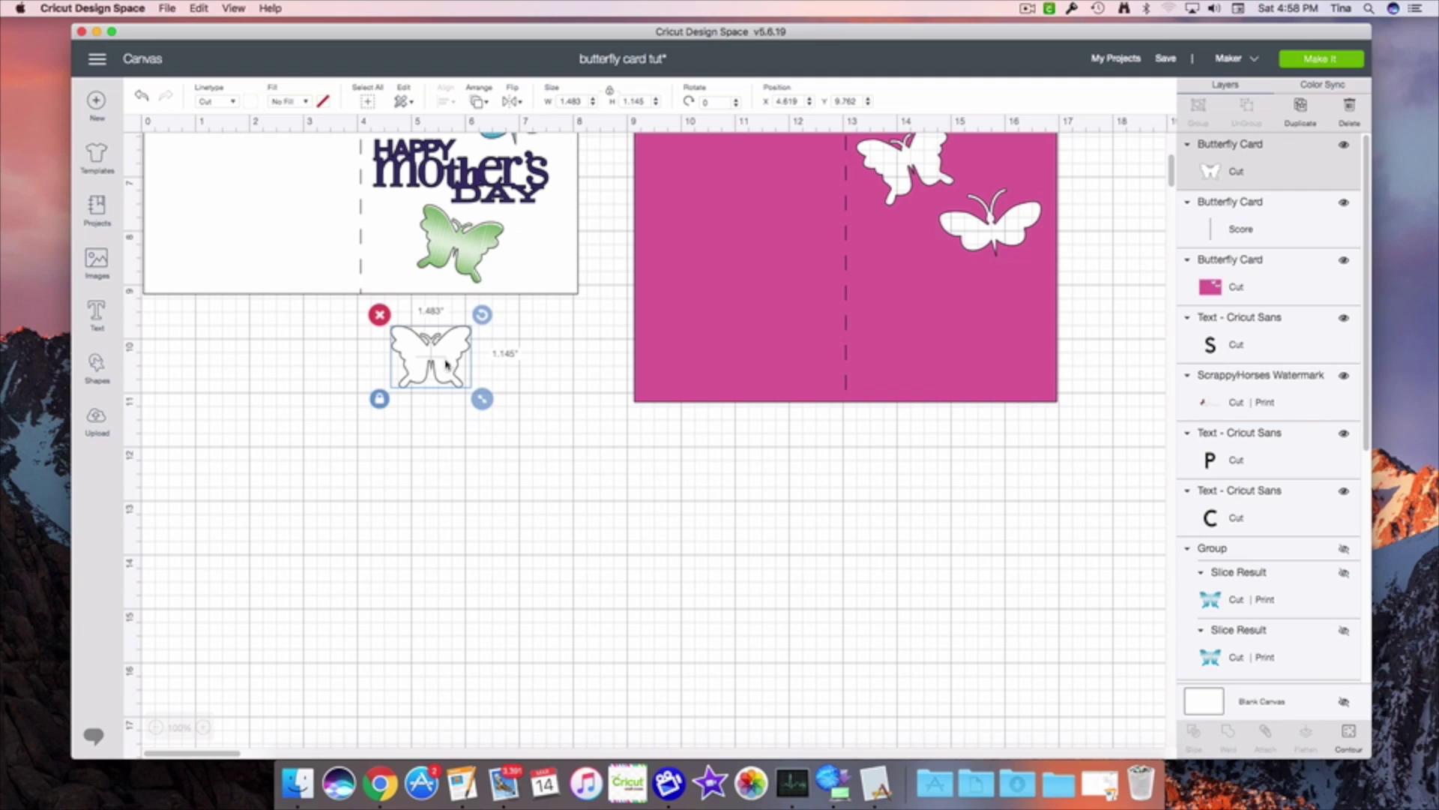
# - Place the white butterfly on the card's lower right, tilt it slightly, and slice it from the card
pyautogui.moveTo(446, 365); pyautogui.dragTo(959, 357)
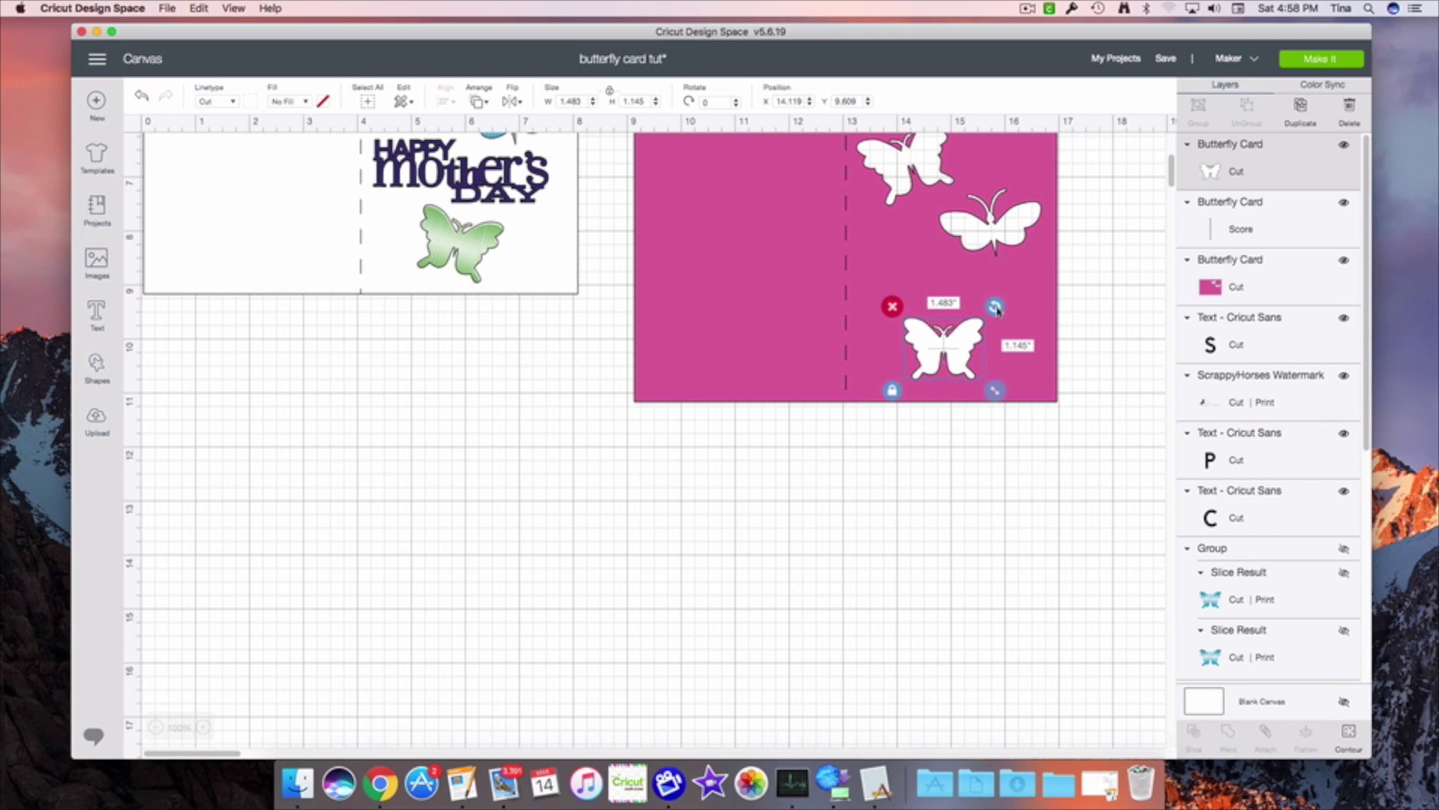
pyautogui.moveTo(997, 309); pyautogui.dragTo(978, 357)
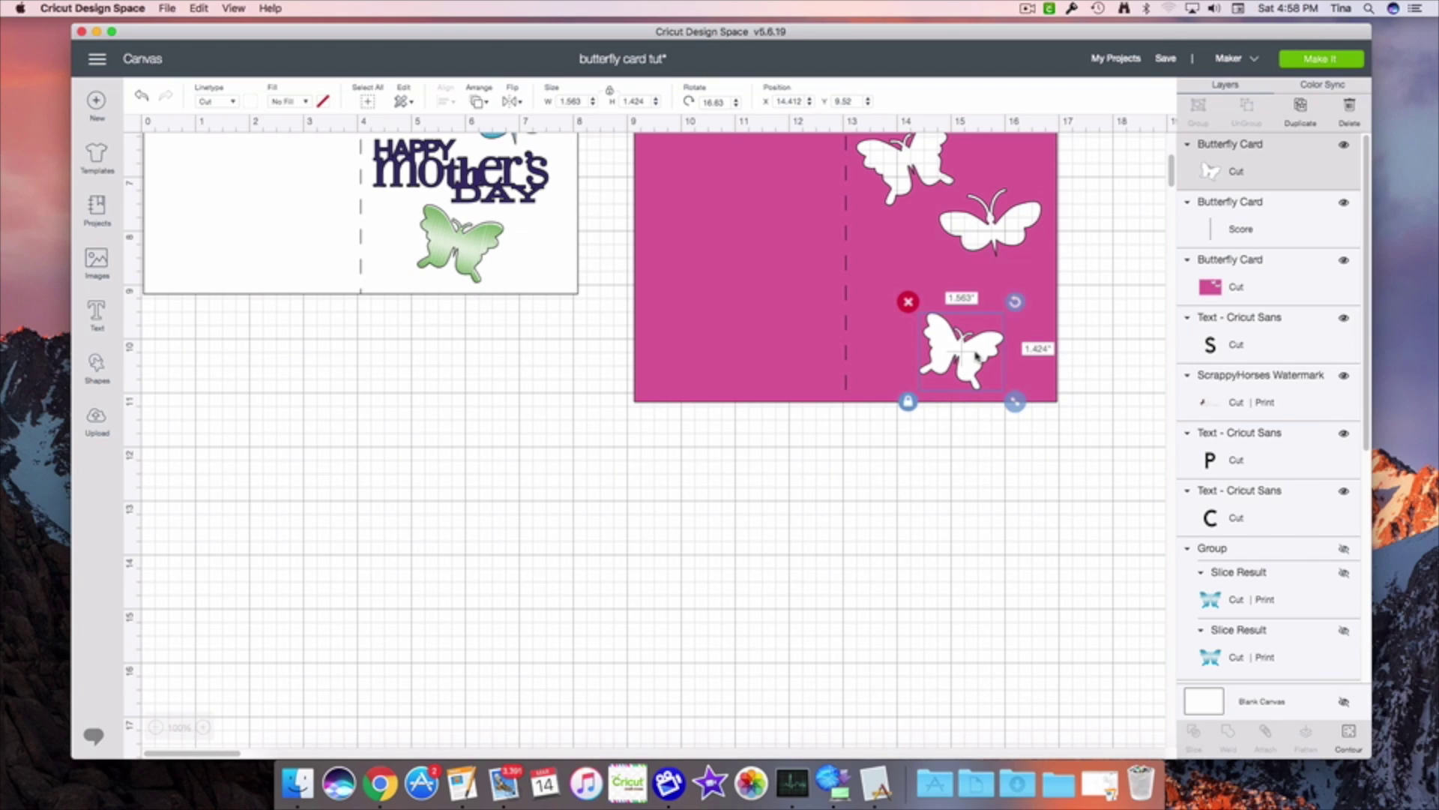
pyautogui.click(1001, 489)
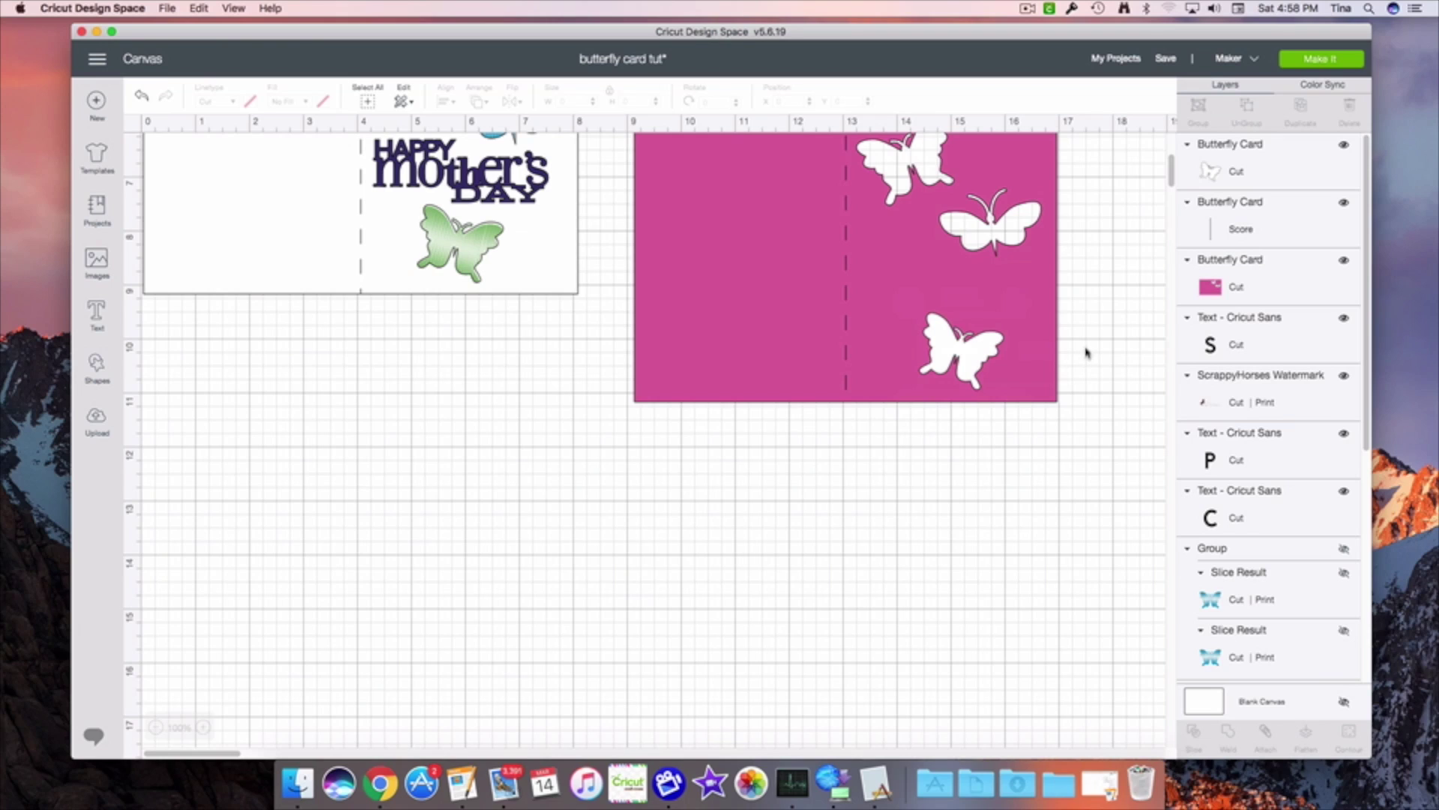
pyautogui.moveTo(1074, 352); pyautogui.dragTo(930, 421)
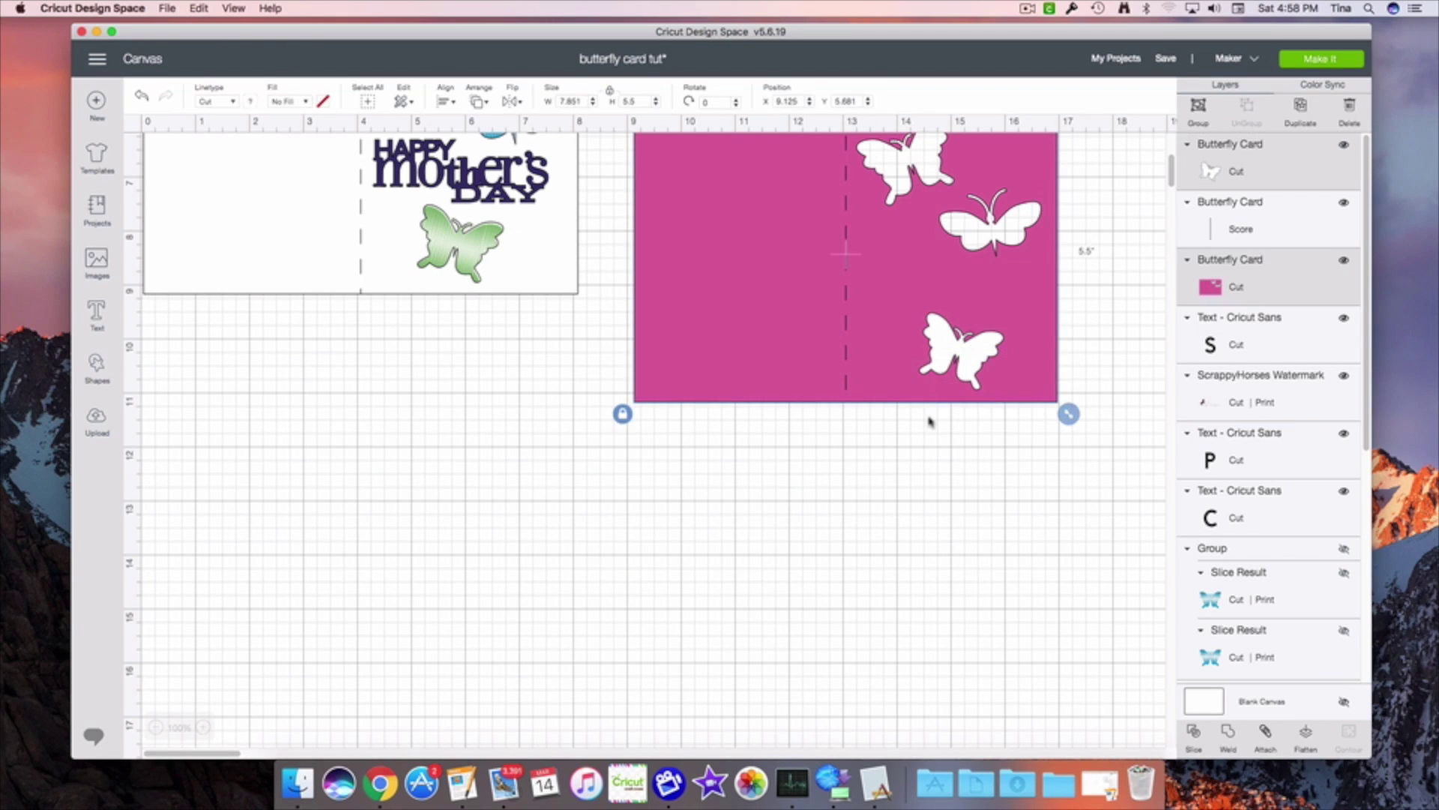
pyautogui.click(1194, 739)
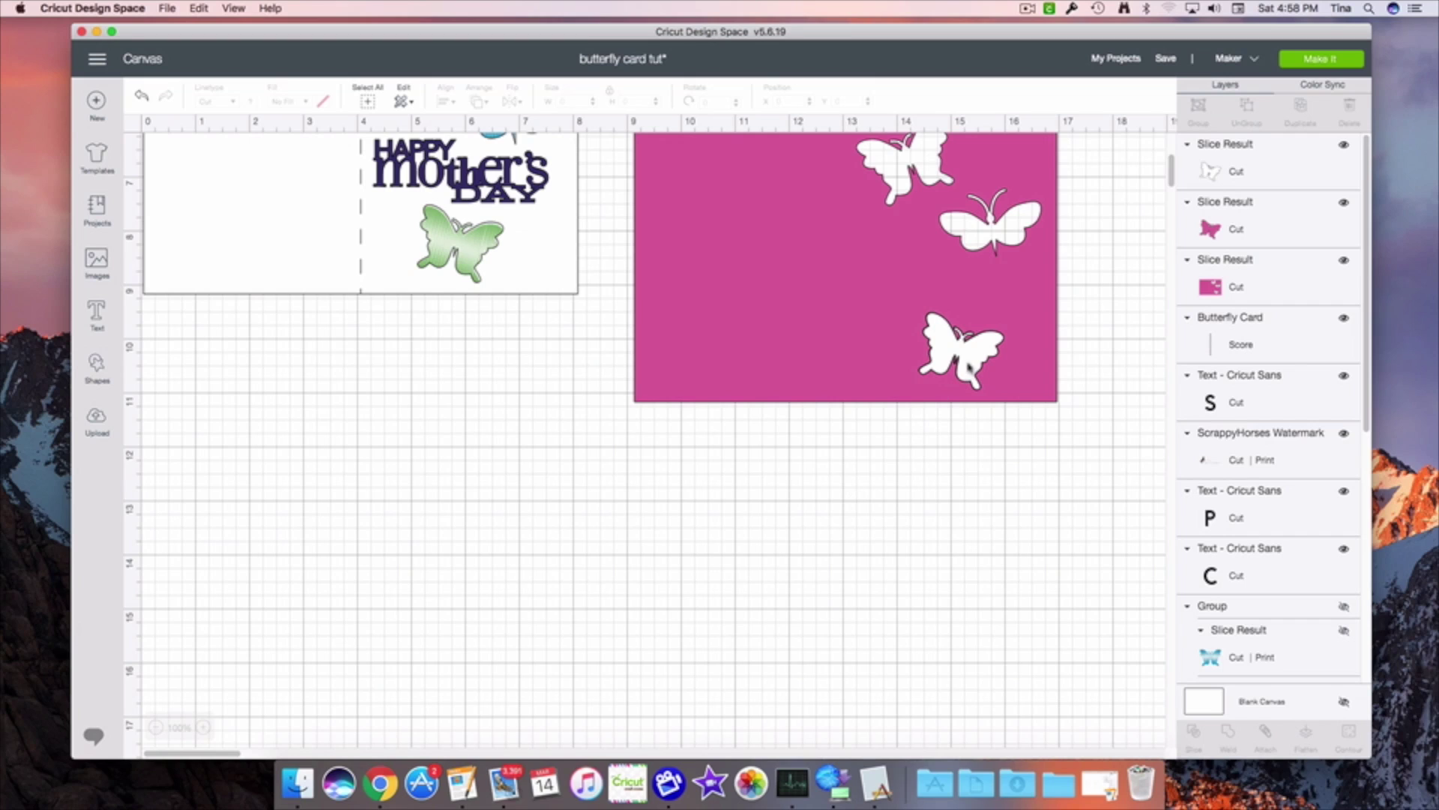
# - Pull both leftover butterfly pieces out of the card and delete them
pyautogui.moveTo(967, 368); pyautogui.dragTo(894, 506)
pyautogui.moveTo(967, 365); pyautogui.dragTo(894, 542)
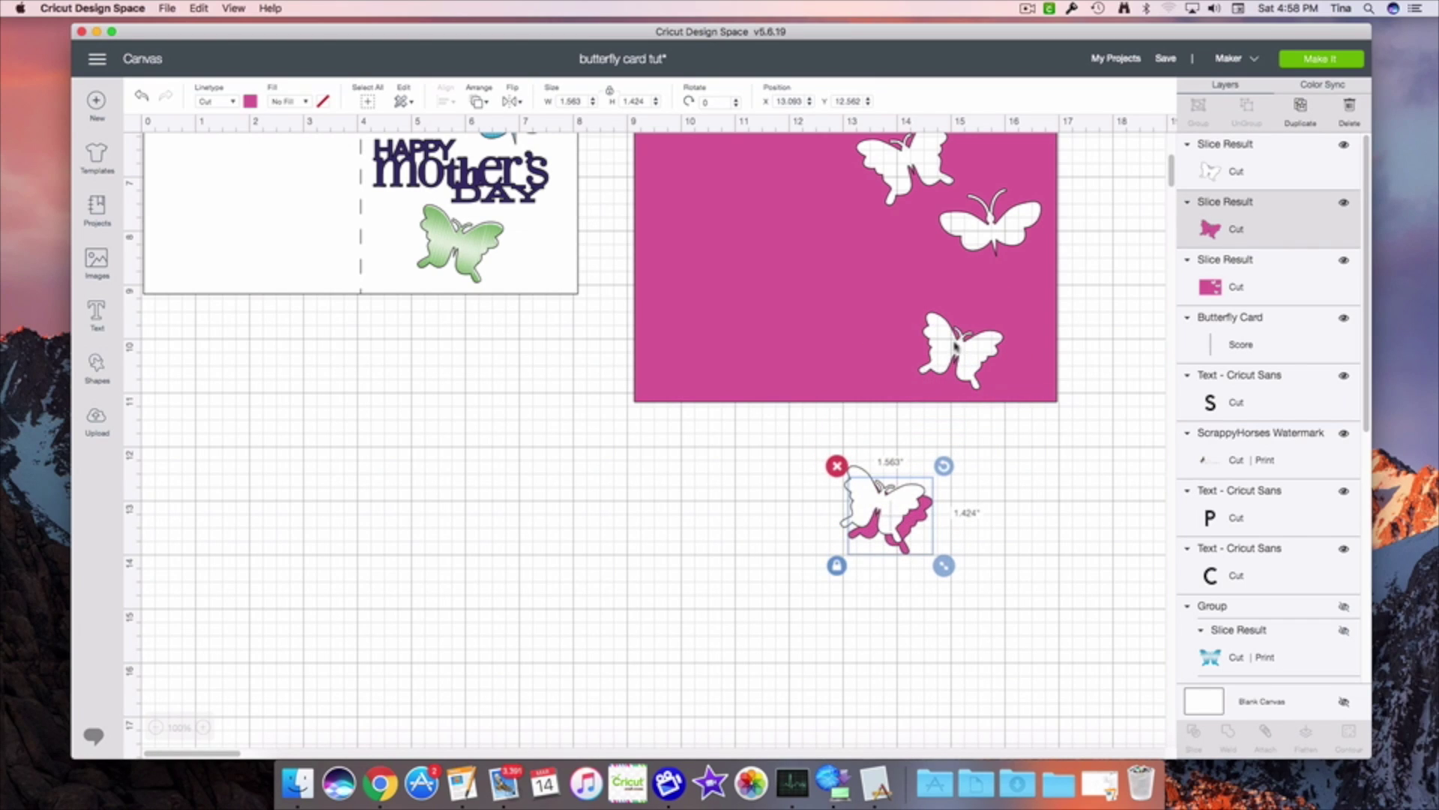
pyautogui.click(814, 505)
pyautogui.moveTo(808, 474); pyautogui.dragTo(946, 591)
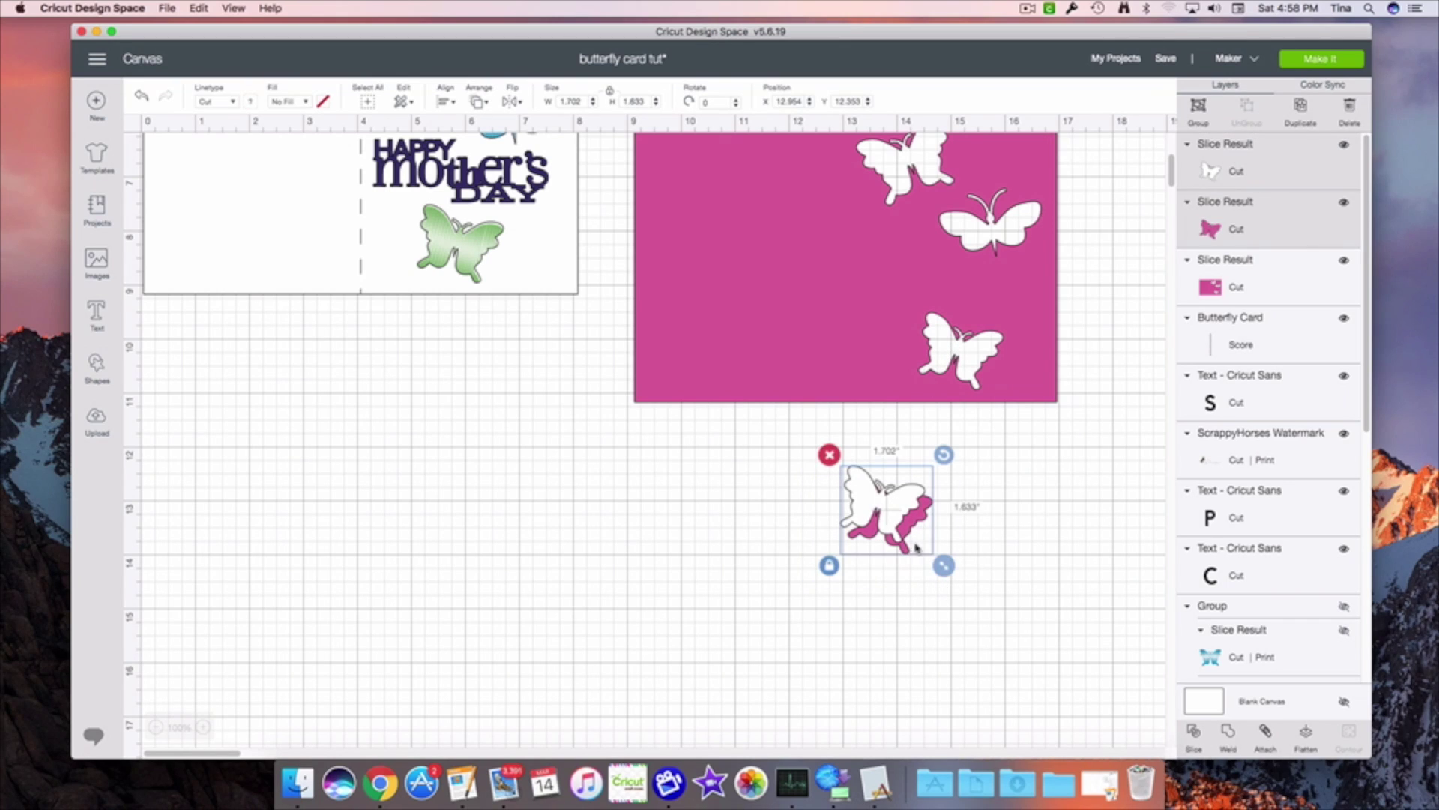
pyautogui.press('Delete')
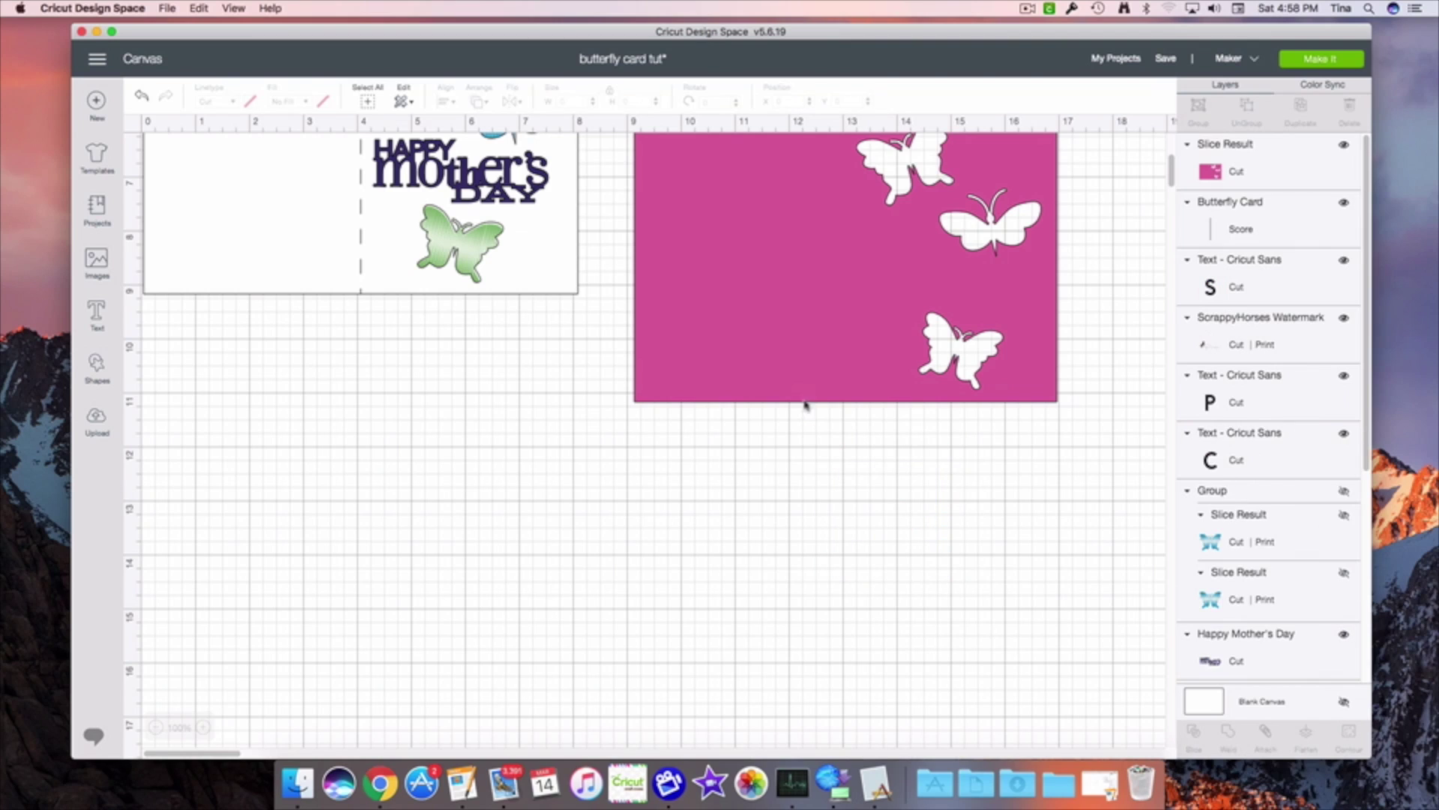
# - Send the sliced pink card to the back
pyautogui.click(820, 375)
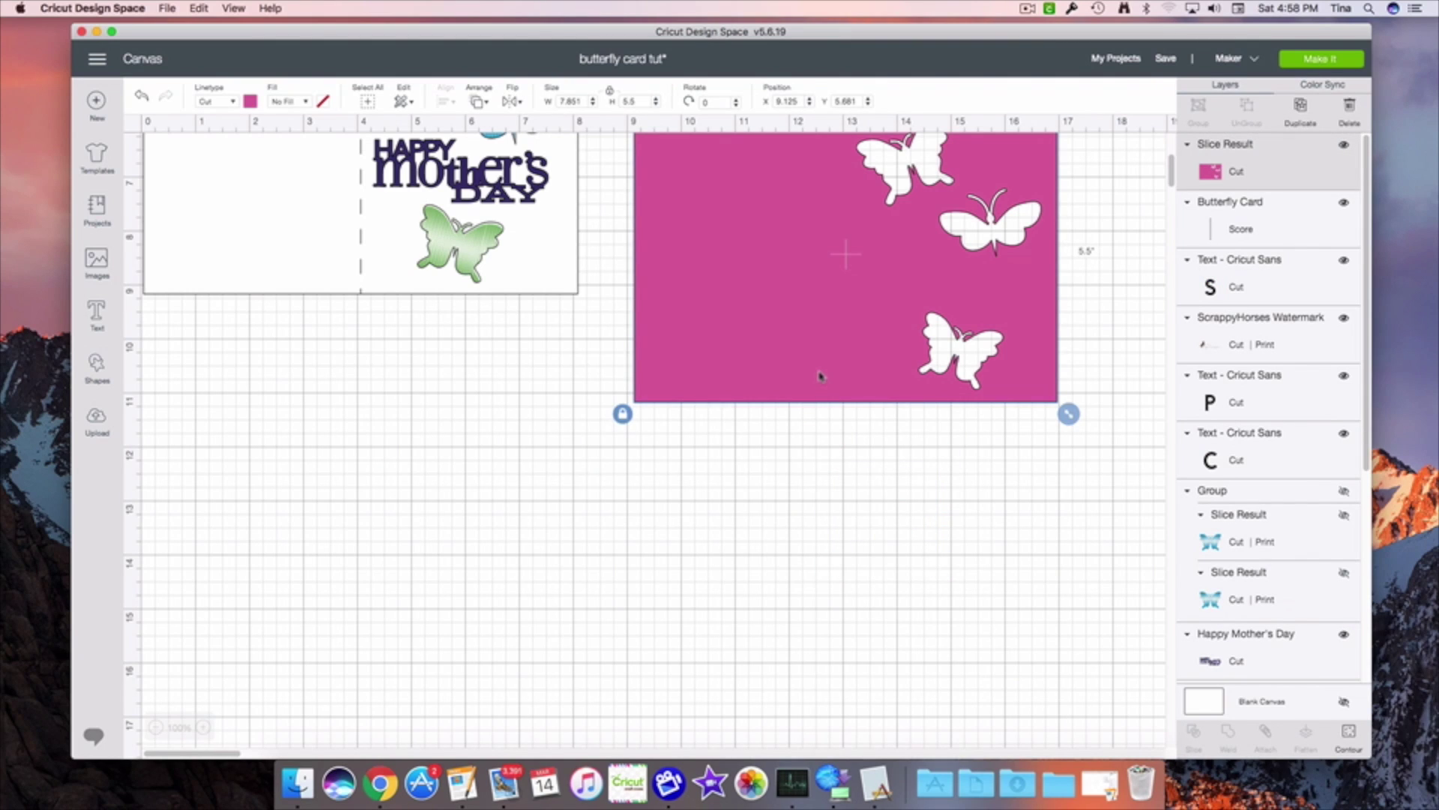
pyautogui.rightClick(820, 375)
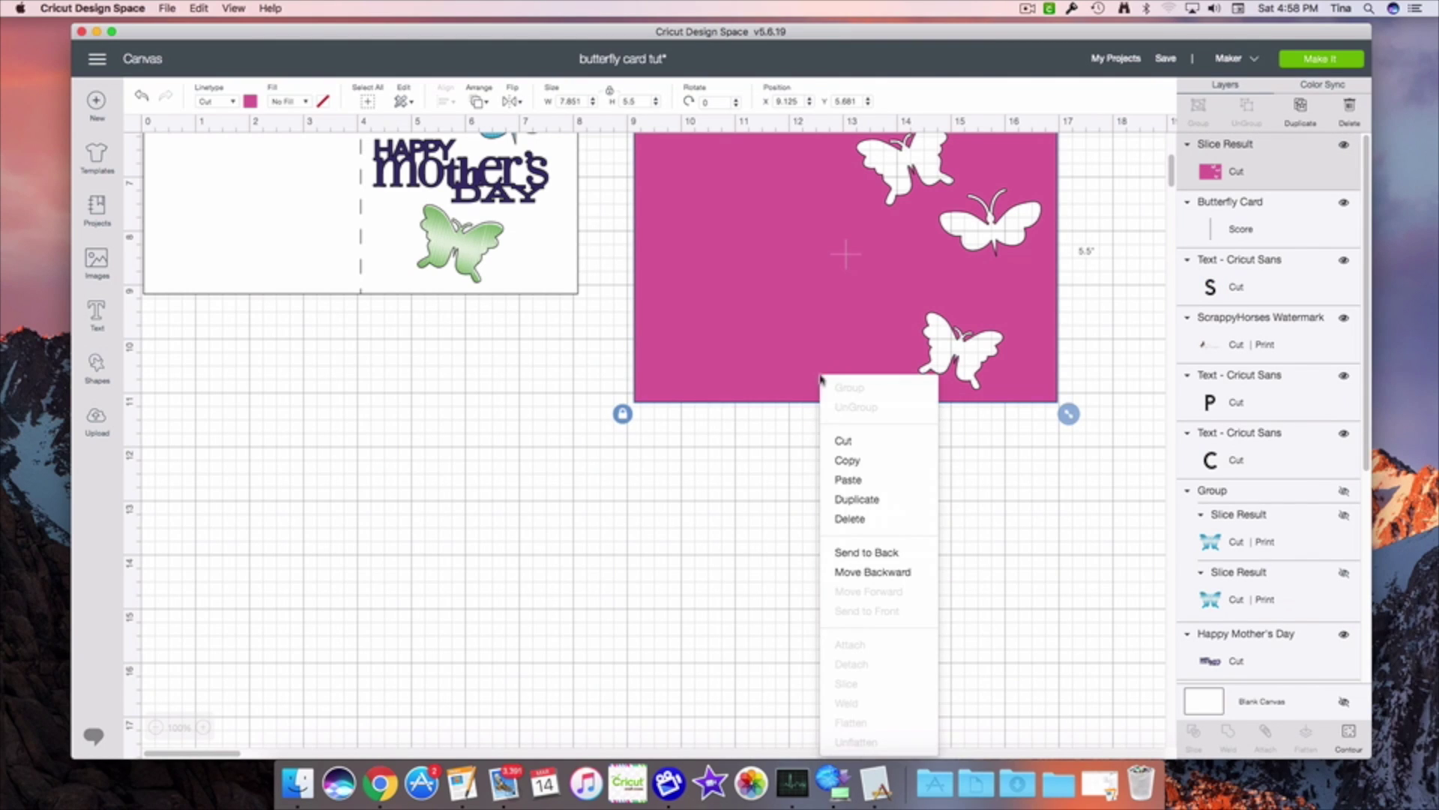
pyautogui.click(857, 554)
pyautogui.scroll(5, 835, 506)
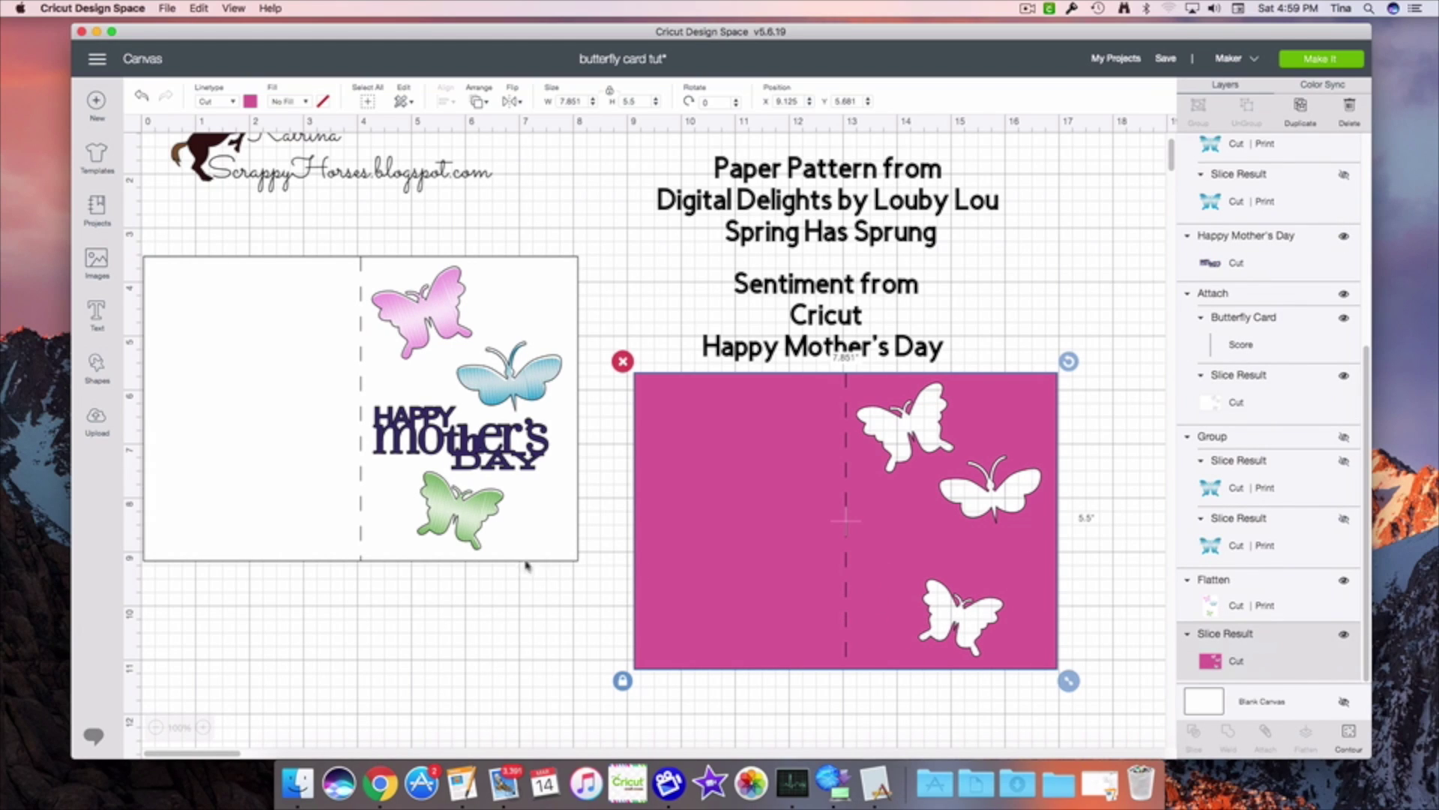
# - Align the white card under the printed butterflies and set Happy Mother's Day at 4.444, 5.139
pyautogui.moveTo(525, 530); pyautogui.dragTo(521, 757)
pyautogui.click(457, 442)
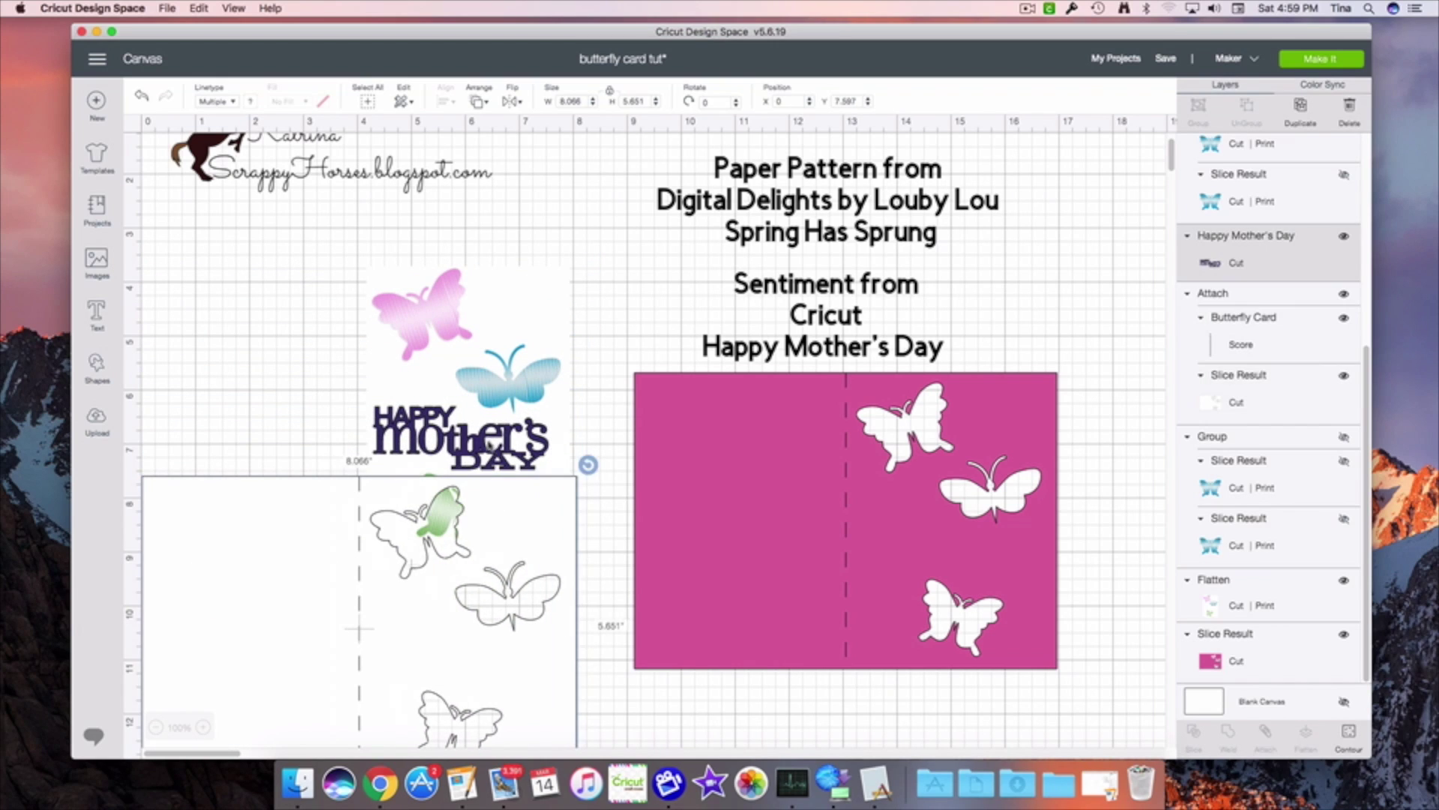
pyautogui.moveTo(457, 442); pyautogui.dragTo(493, 645)
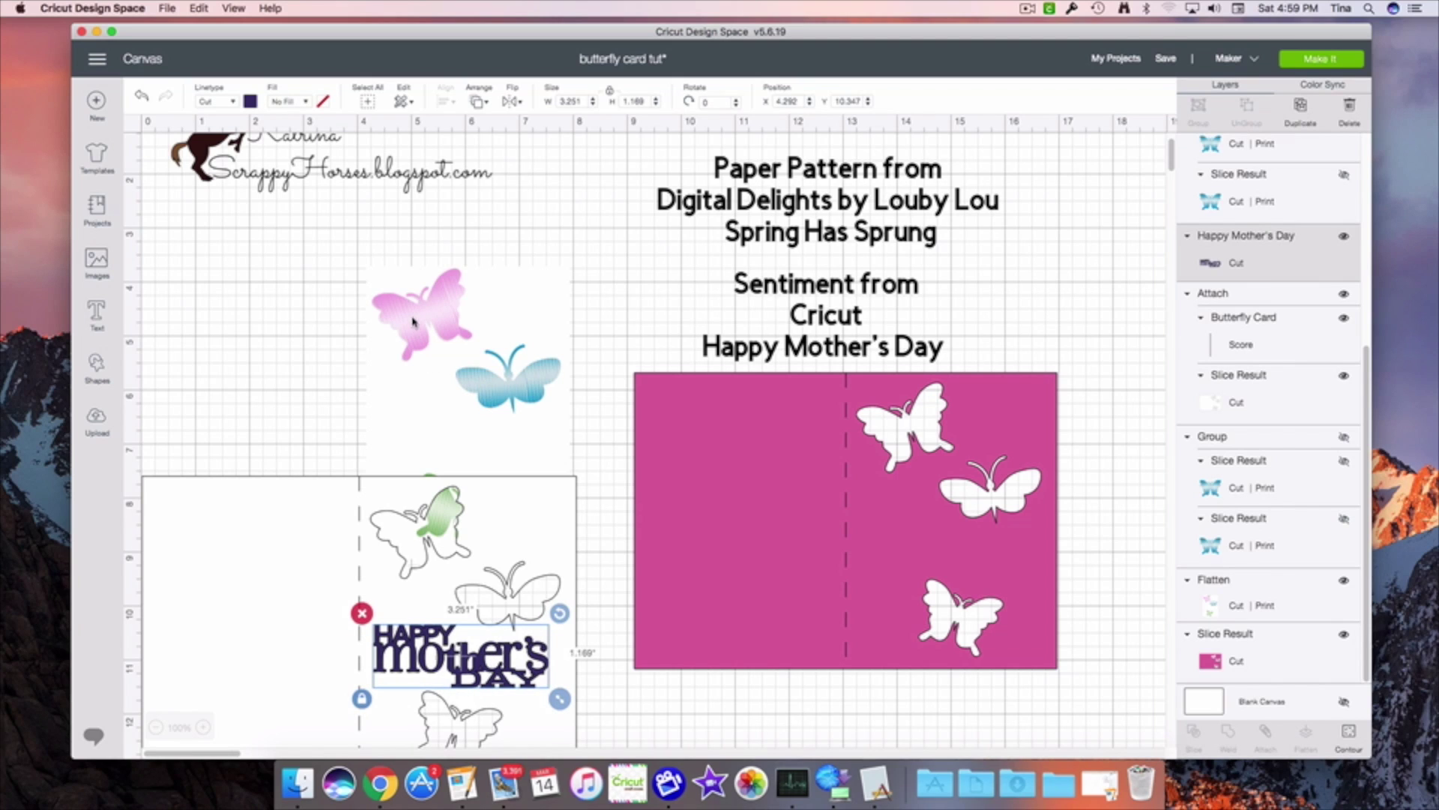
pyautogui.moveTo(443, 376); pyautogui.dragTo(437, 306)
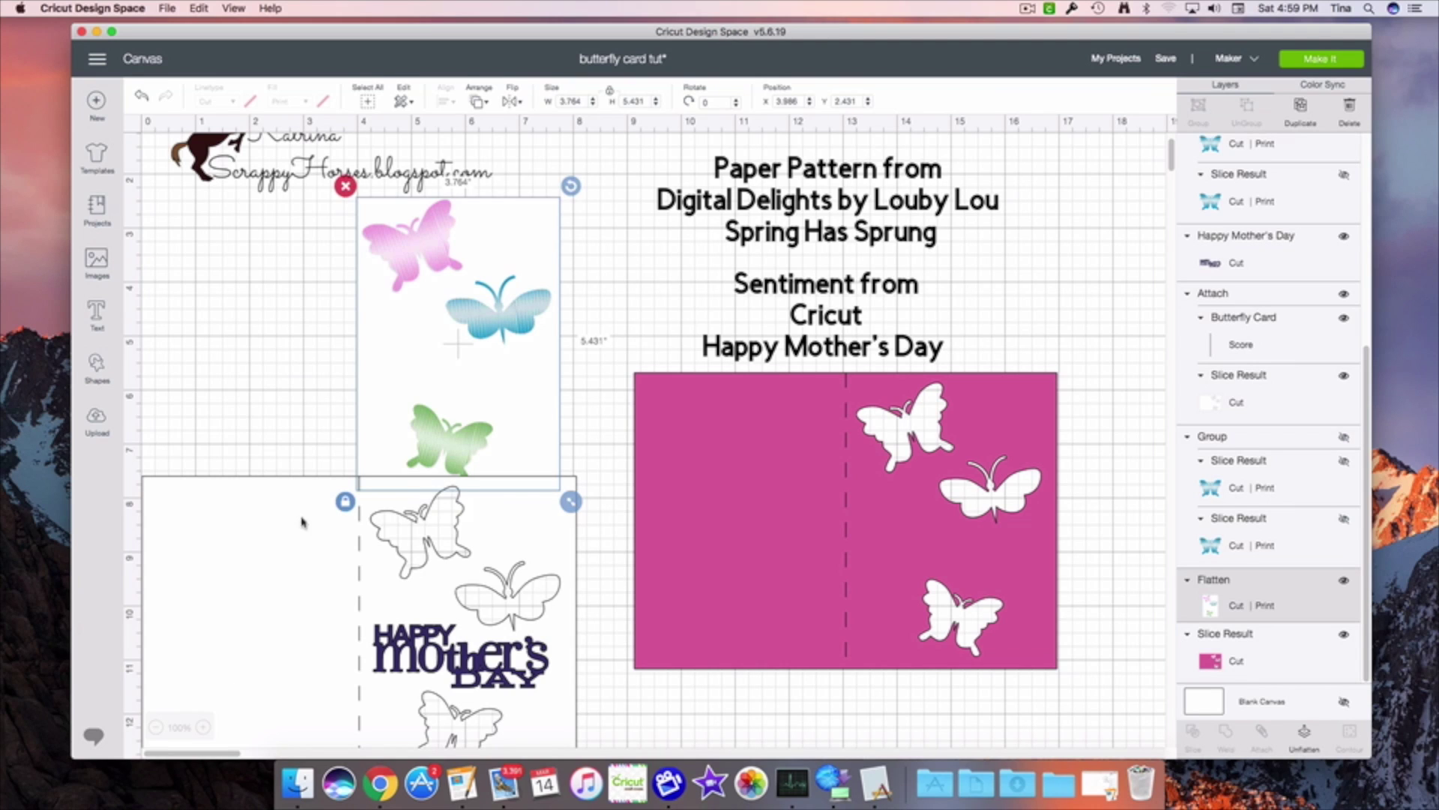
pyautogui.moveTo(446, 604); pyautogui.dragTo(442, 694)
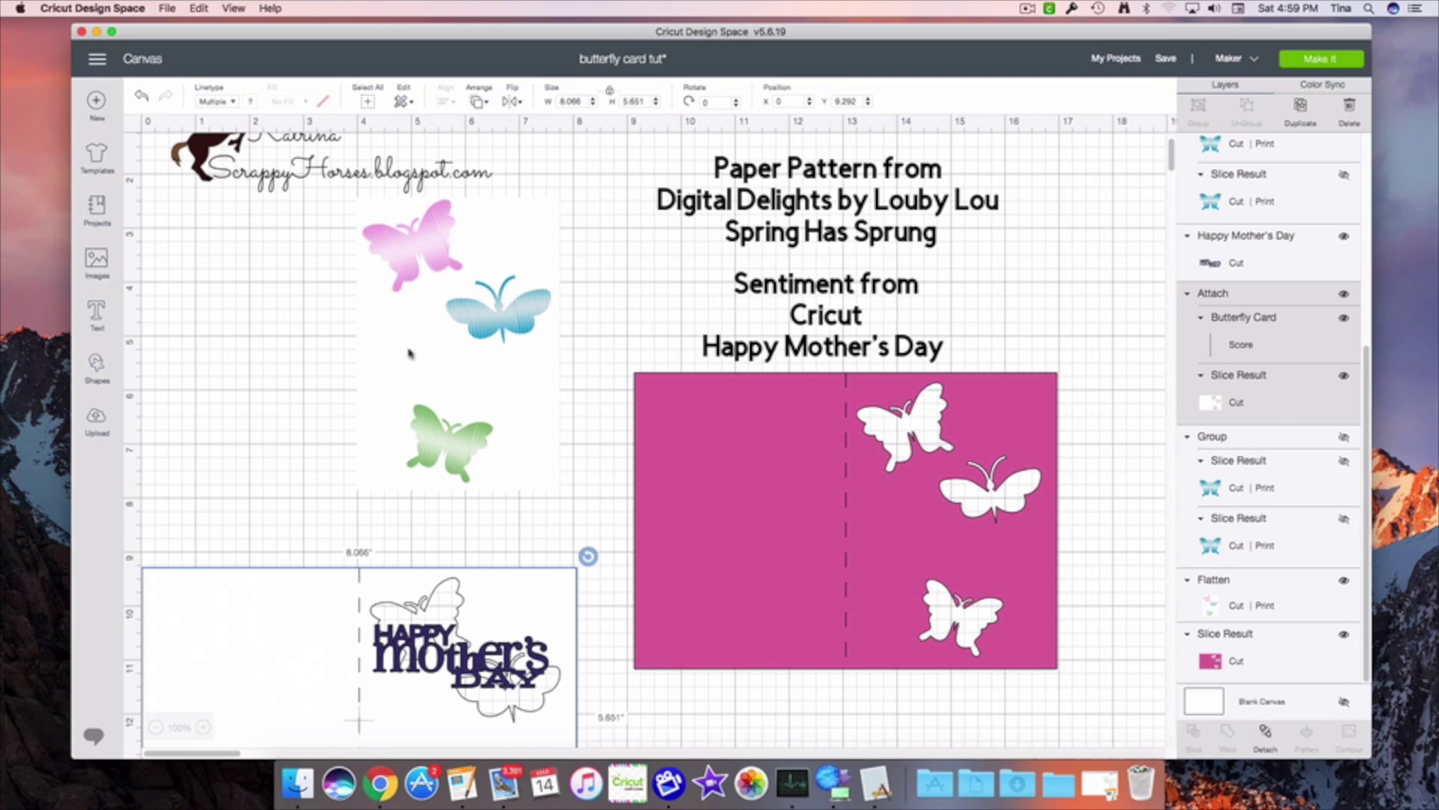
pyautogui.moveTo(311, 662); pyautogui.dragTo(310, 284)
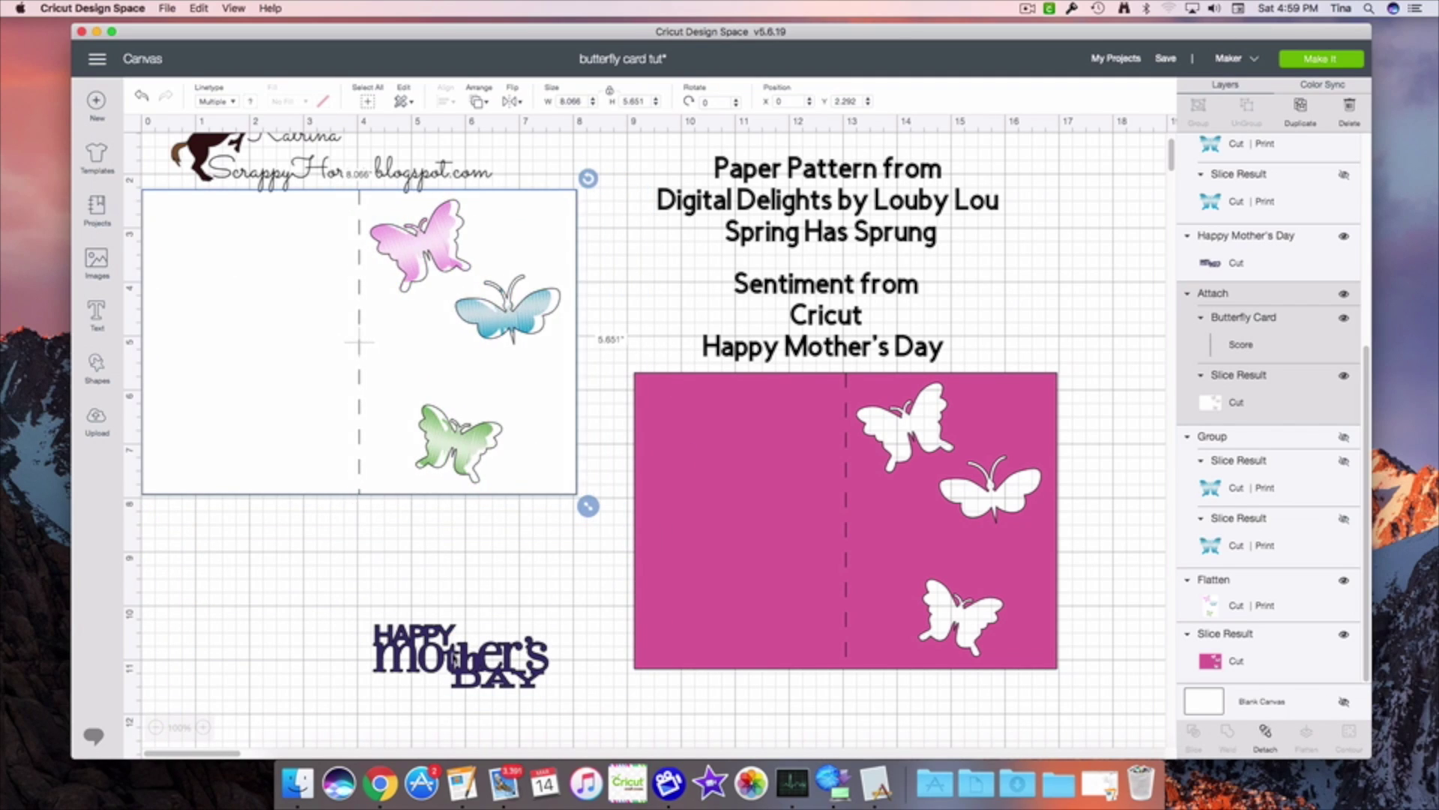
pyautogui.moveTo(518, 460); pyautogui.dragTo(521, 548)
pyautogui.click(527, 262)
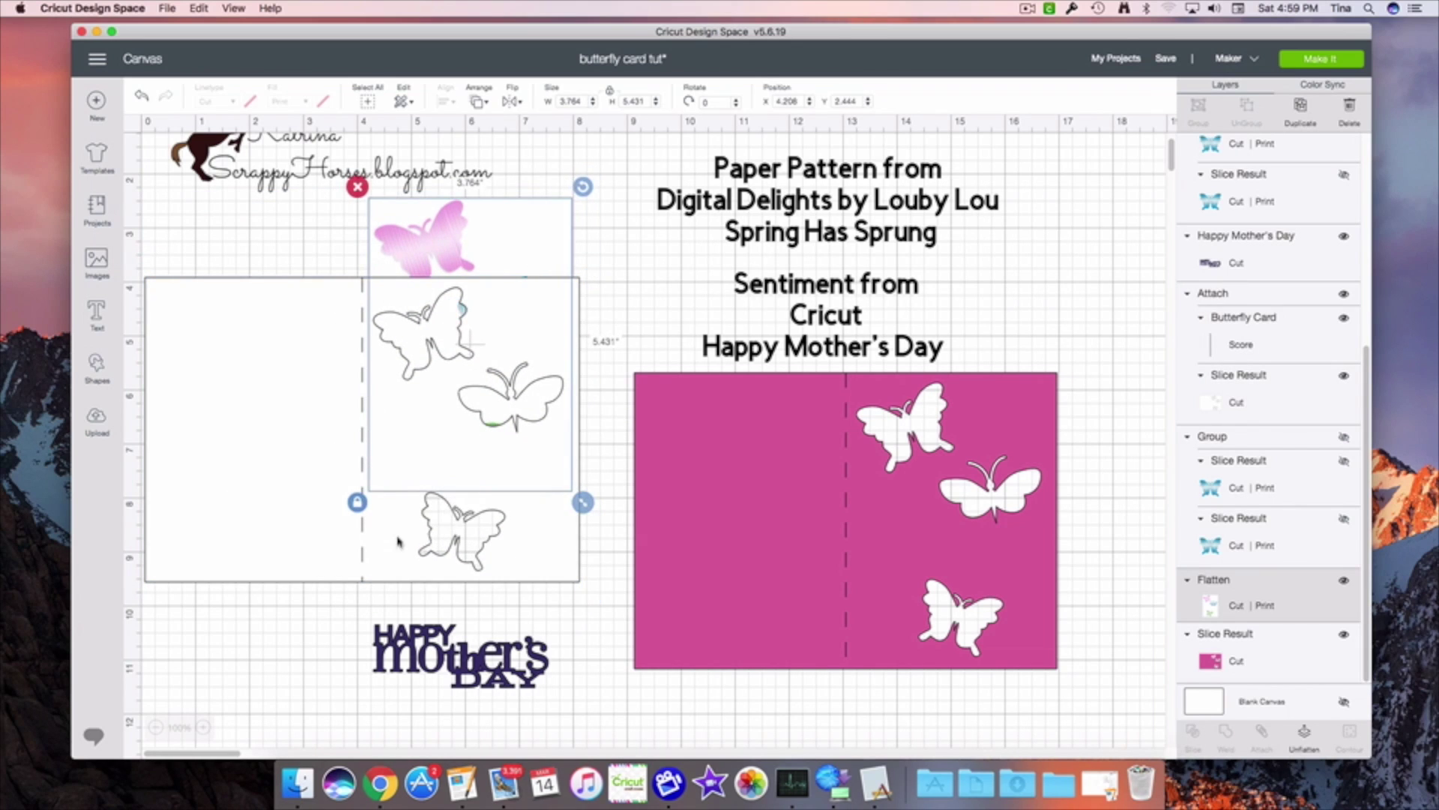
pyautogui.moveTo(399, 538); pyautogui.dragTo(394, 446)
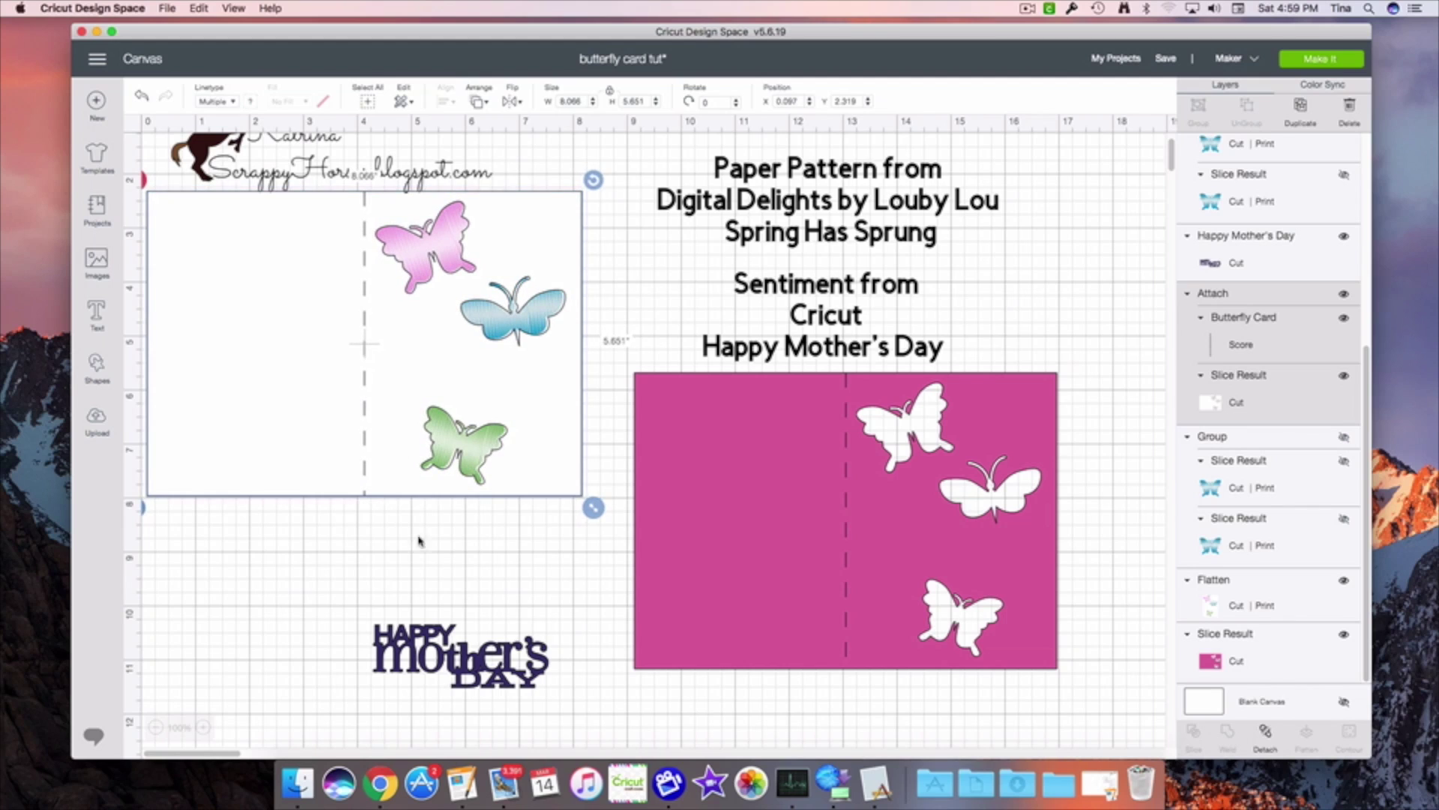
pyautogui.moveTo(467, 663); pyautogui.dragTo(477, 385)
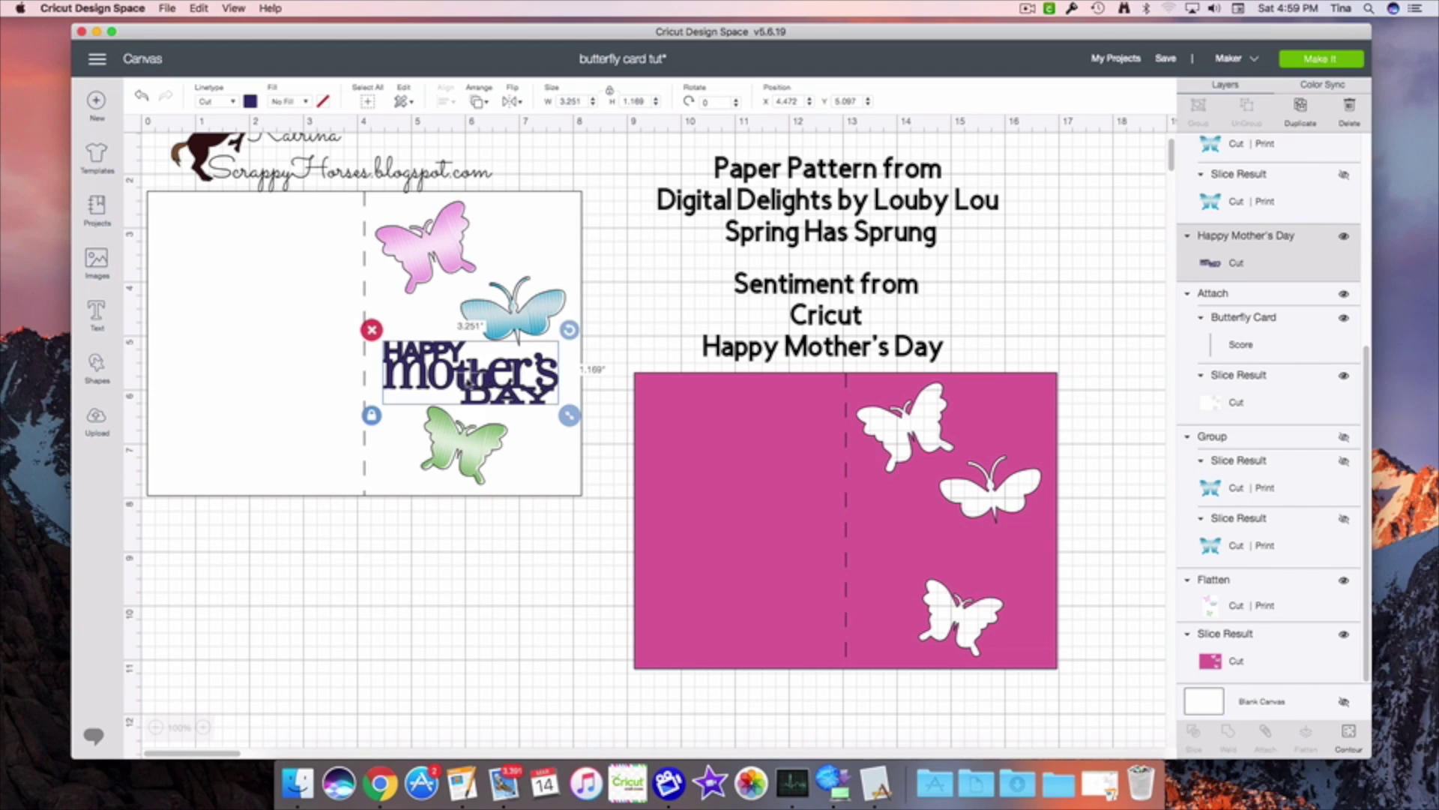
pyautogui.moveTo(462, 383); pyautogui.dragTo(460, 385)
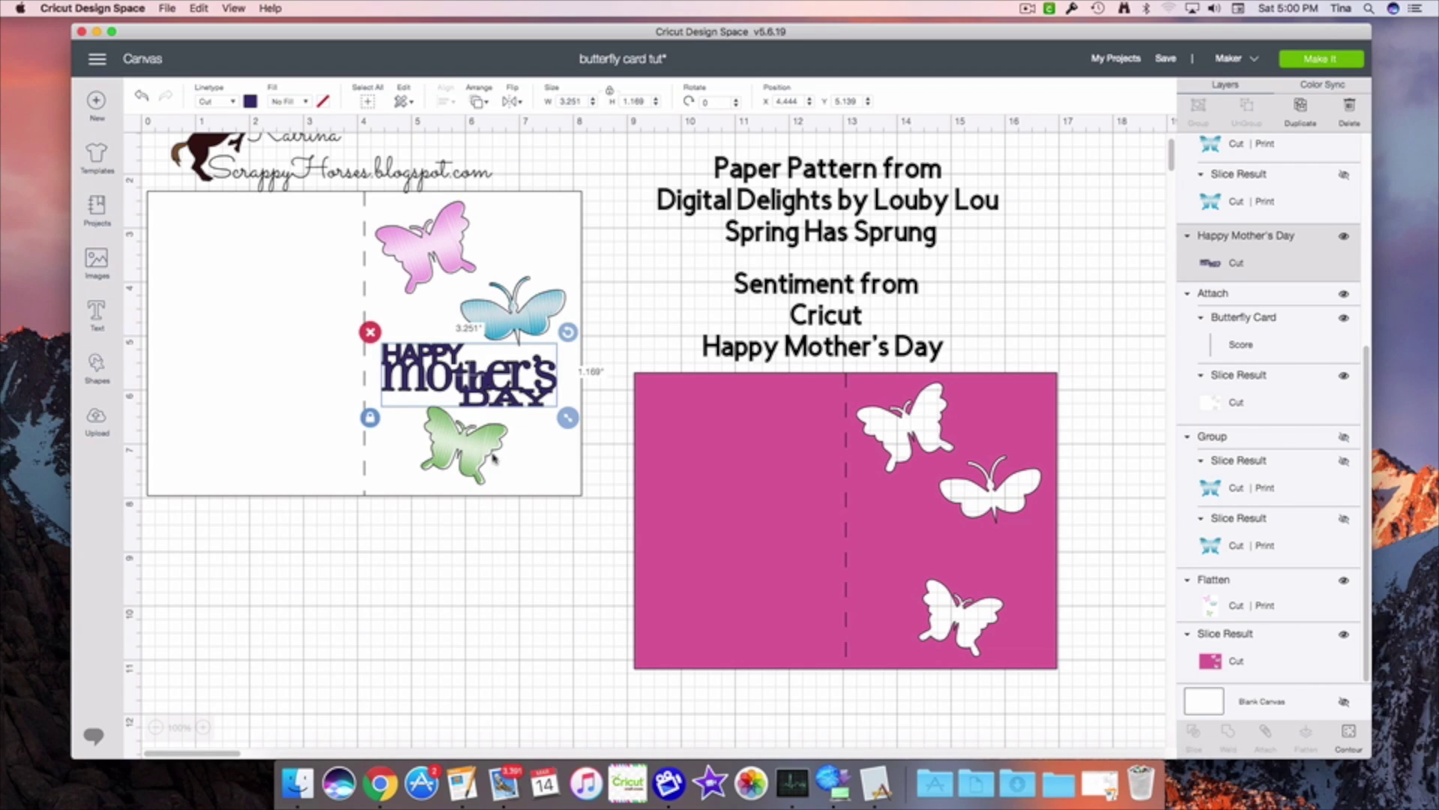
# - Move the printed butterfly image down off the white card
pyautogui.moveTo(450, 298); pyautogui.dragTo(444, 386)
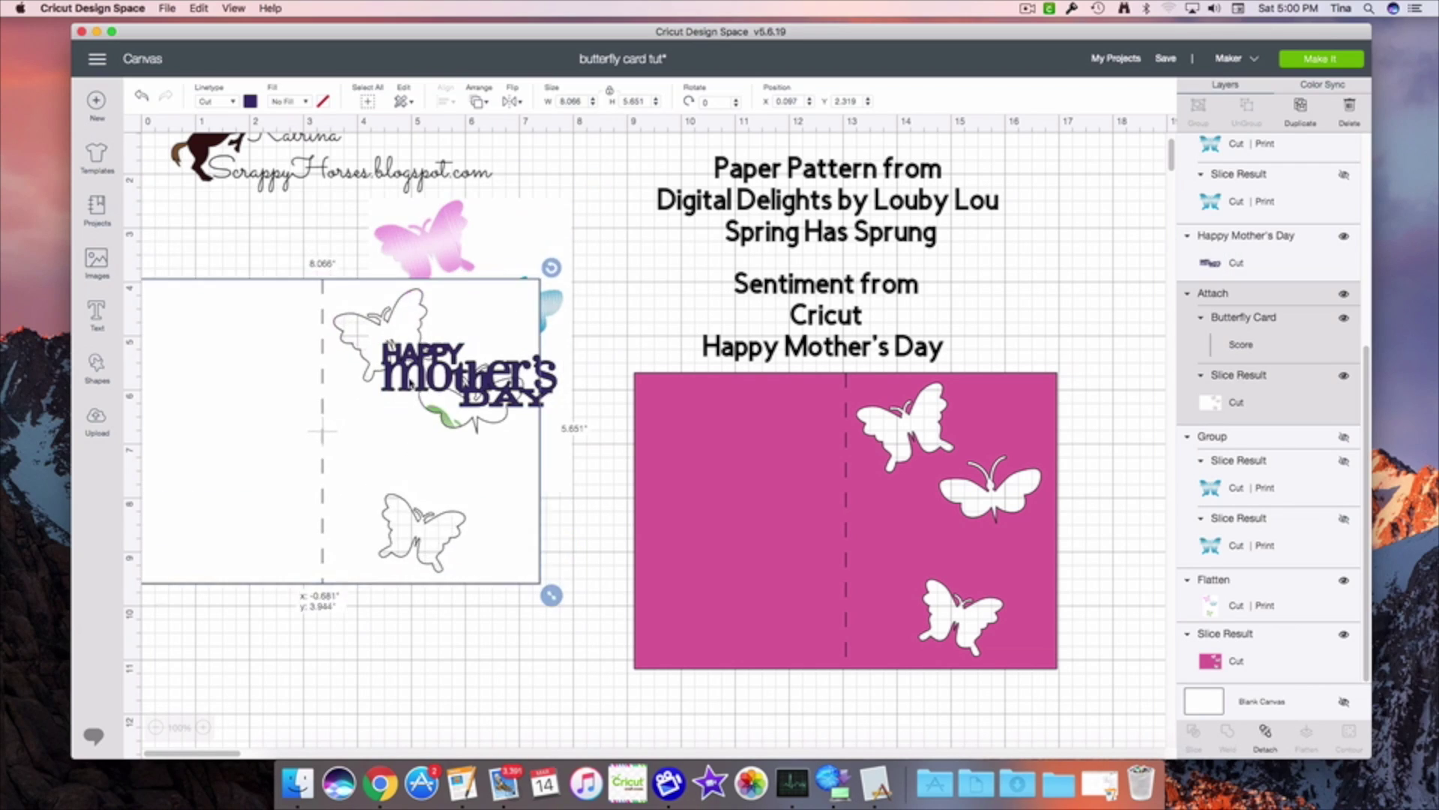
pyautogui.moveTo(495, 261); pyautogui.dragTo(492, 299)
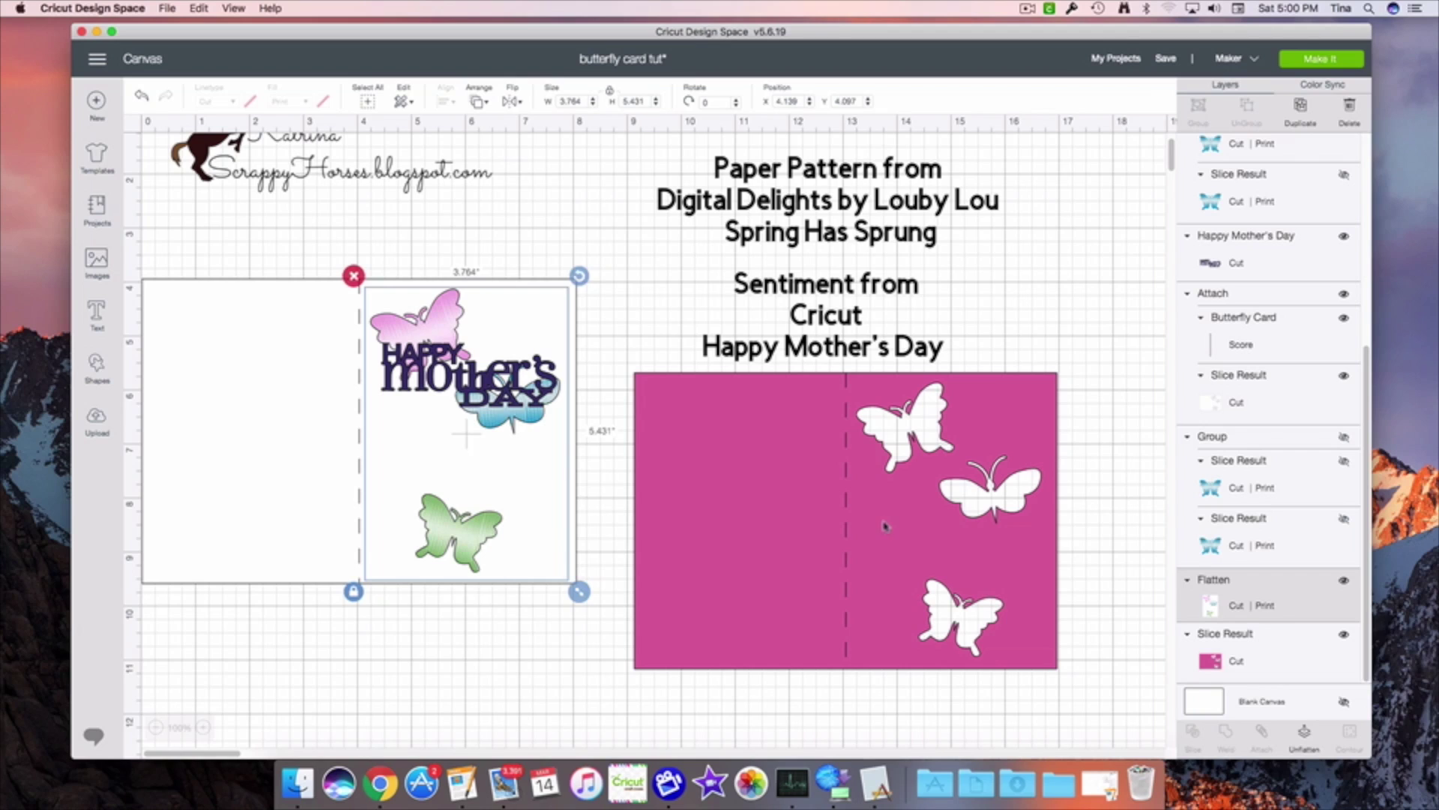
pyautogui.click(517, 617)
pyautogui.moveTo(546, 631); pyautogui.dragTo(441, 362)
# - Duplicate the pink card and place the copy down-left, below the original
pyautogui.click(781, 507)
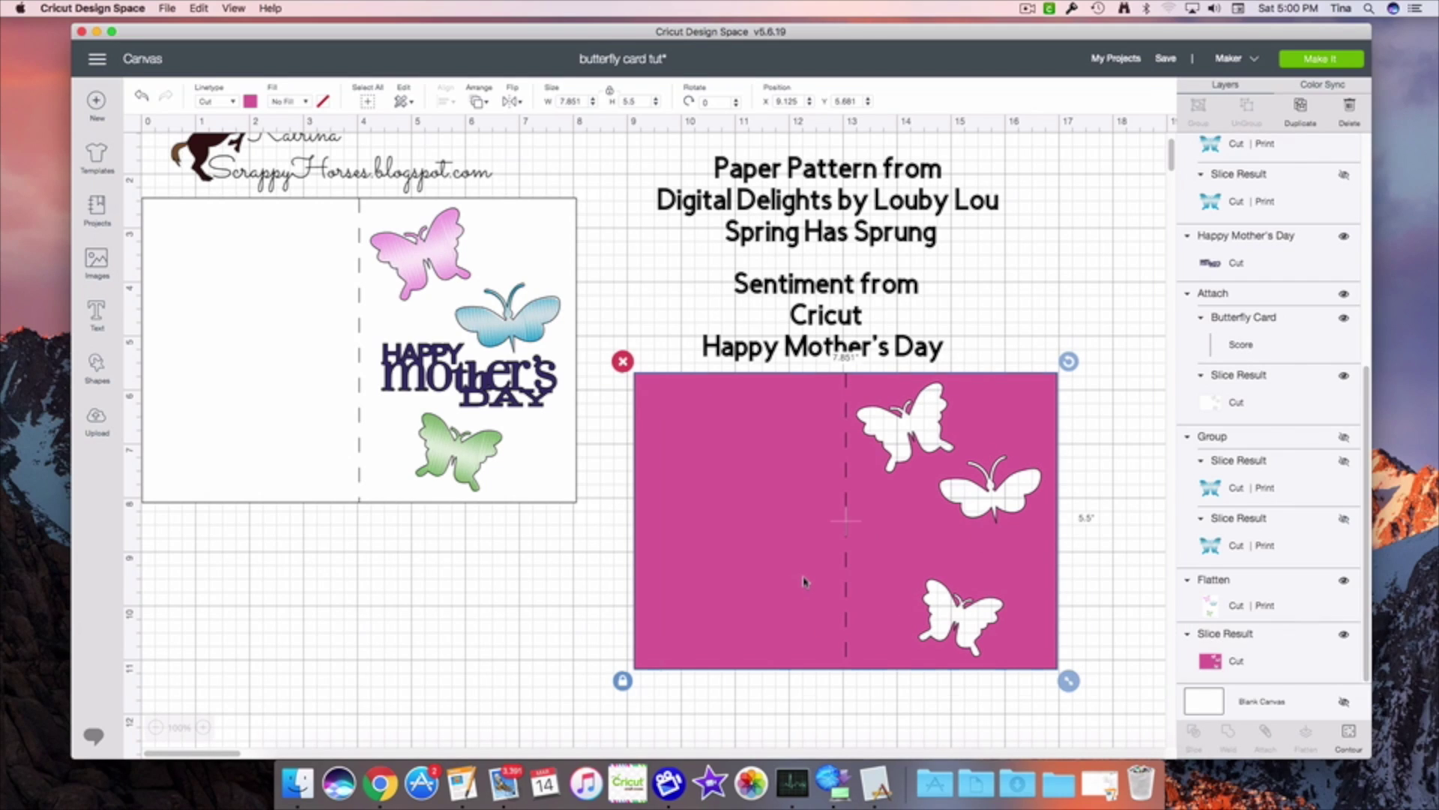
pyautogui.press('super+d')
pyautogui.moveTo(877, 539); pyautogui.dragTo(545, 629)
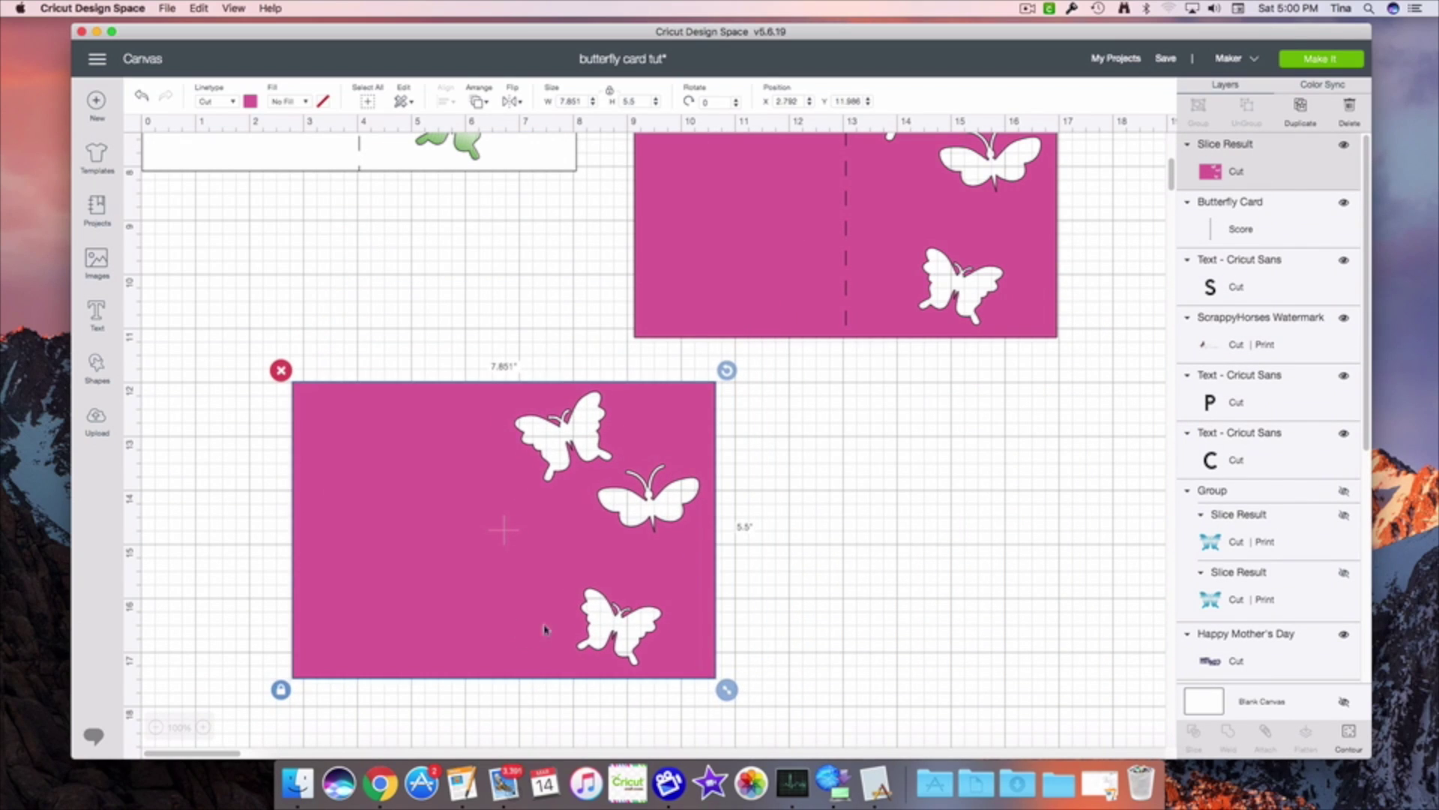
pyautogui.scroll(3, 495, 262)
pyautogui.moveTo(514, 247); pyautogui.dragTo(455, 501)
pyautogui.click(498, 248)
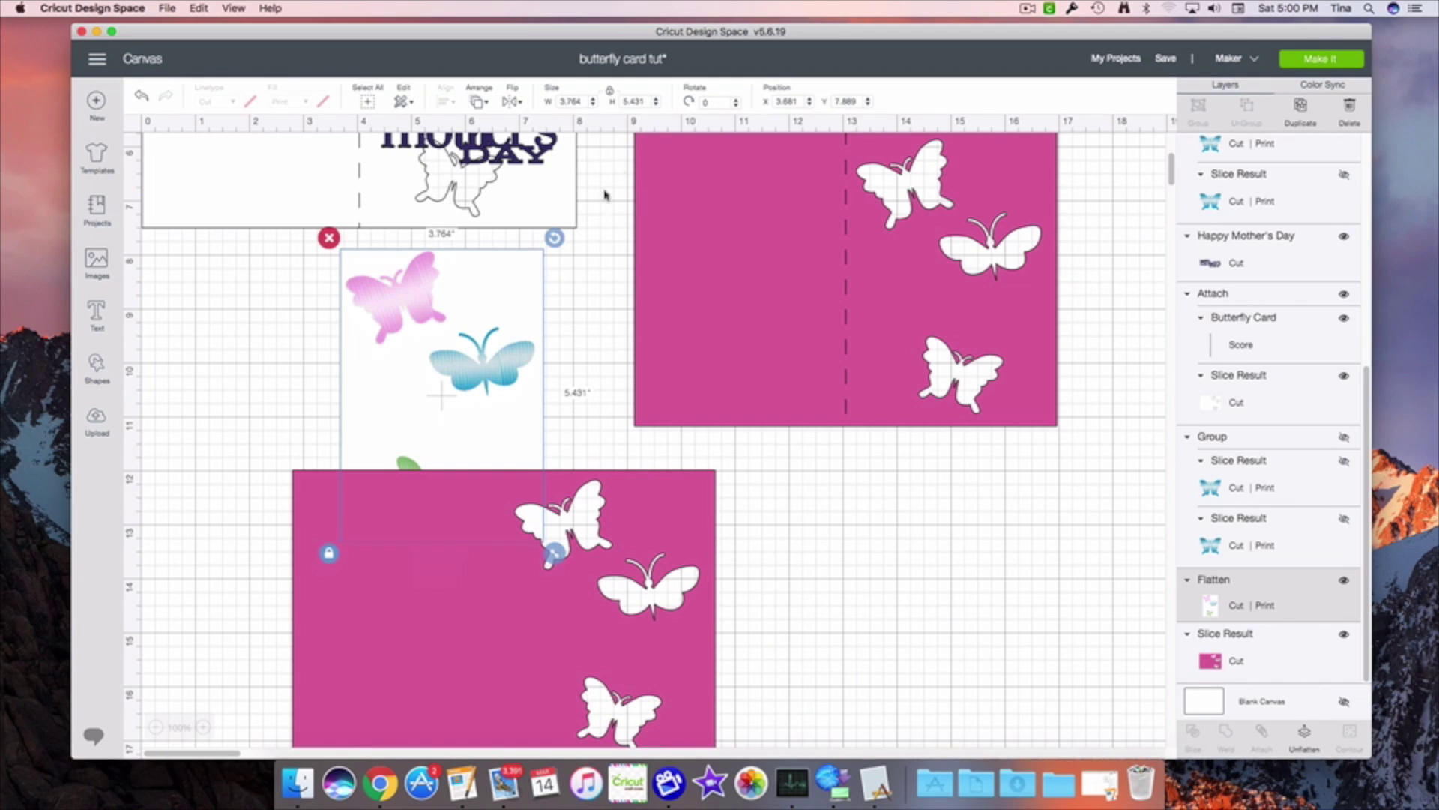
# - Add a square shape and move it onto the lower pink card
pyautogui.click(96, 370)
pyautogui.click(197, 277)
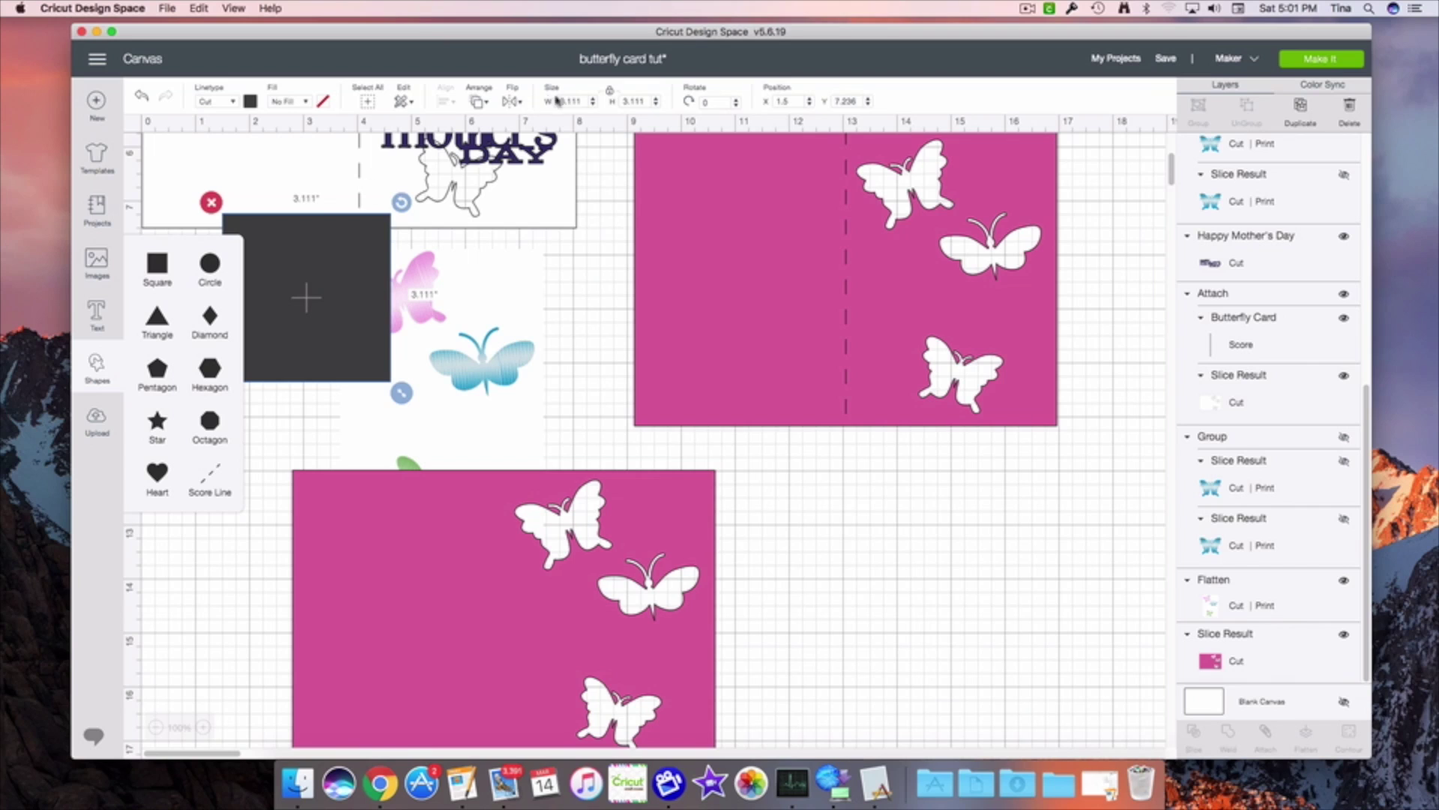
pyautogui.moveTo(306, 297); pyautogui.dragTo(279, 567)
pyautogui.click(424, 388)
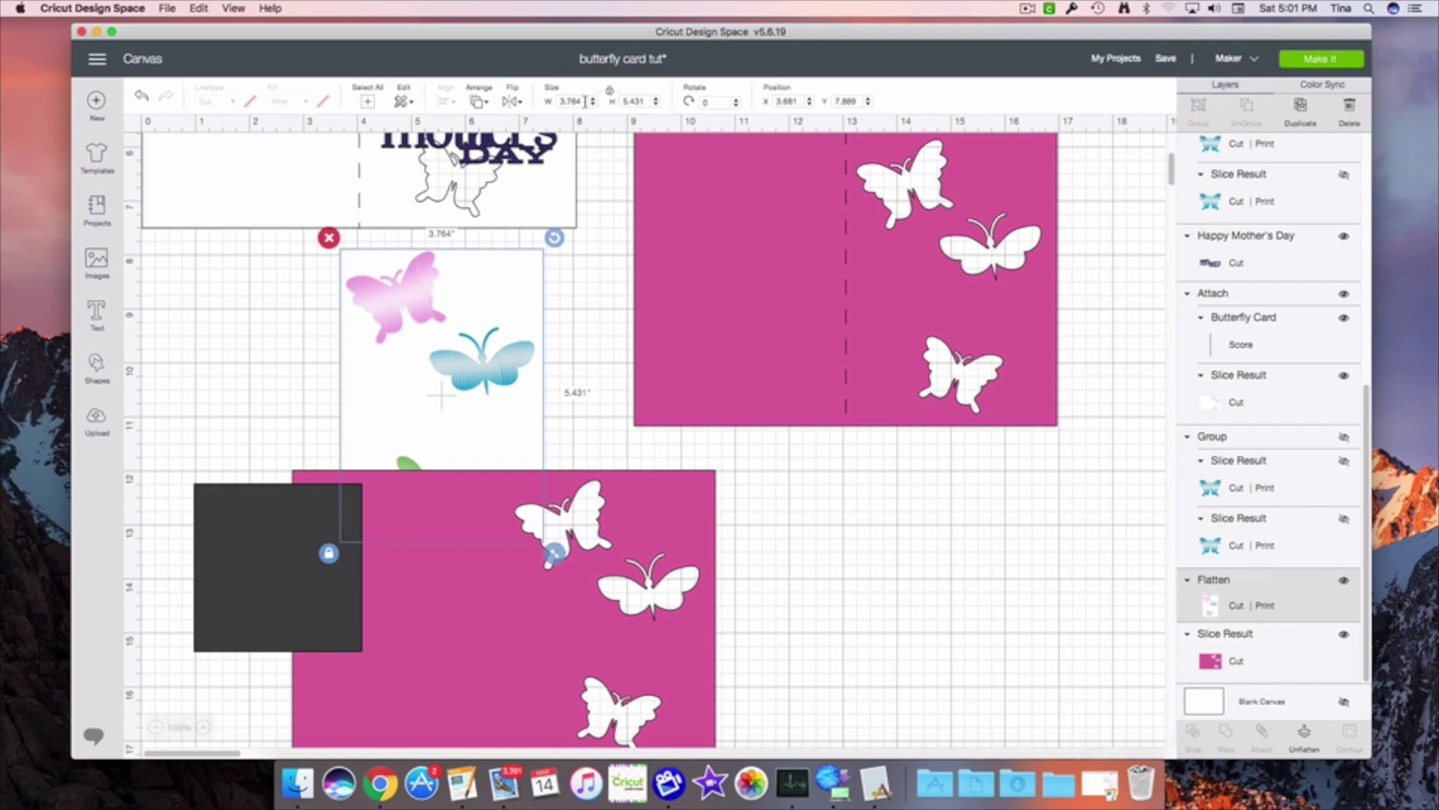
# - Resize the square to 3.76 × 5.43 in with the ratio unlocked and place it over the pink card
pyautogui.click(258, 533)
pyautogui.click(581, 101)
pyautogui.moveTo(581, 101); pyautogui.dragTo(556, 107)
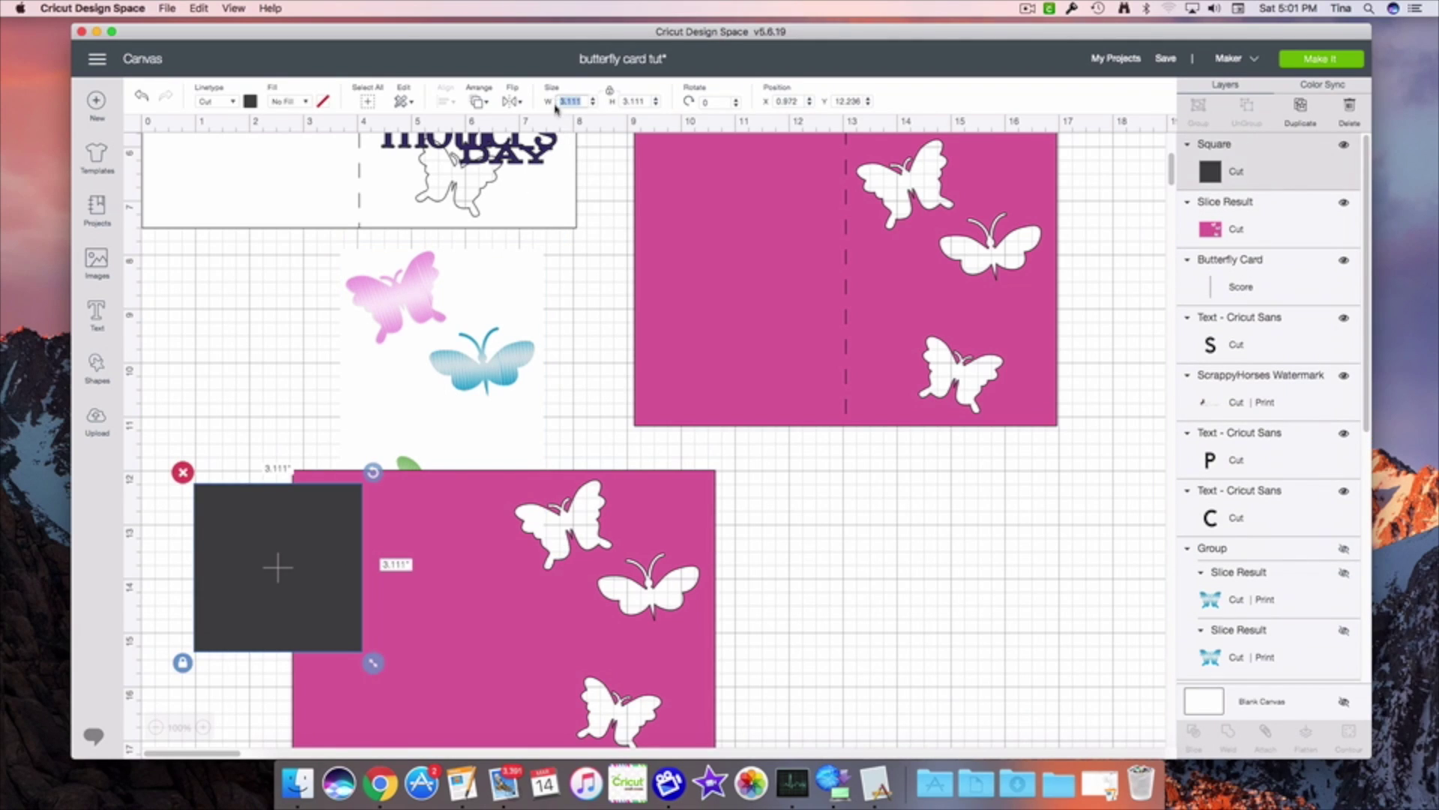
pyautogui.write('3.76')
pyautogui.press('Return')
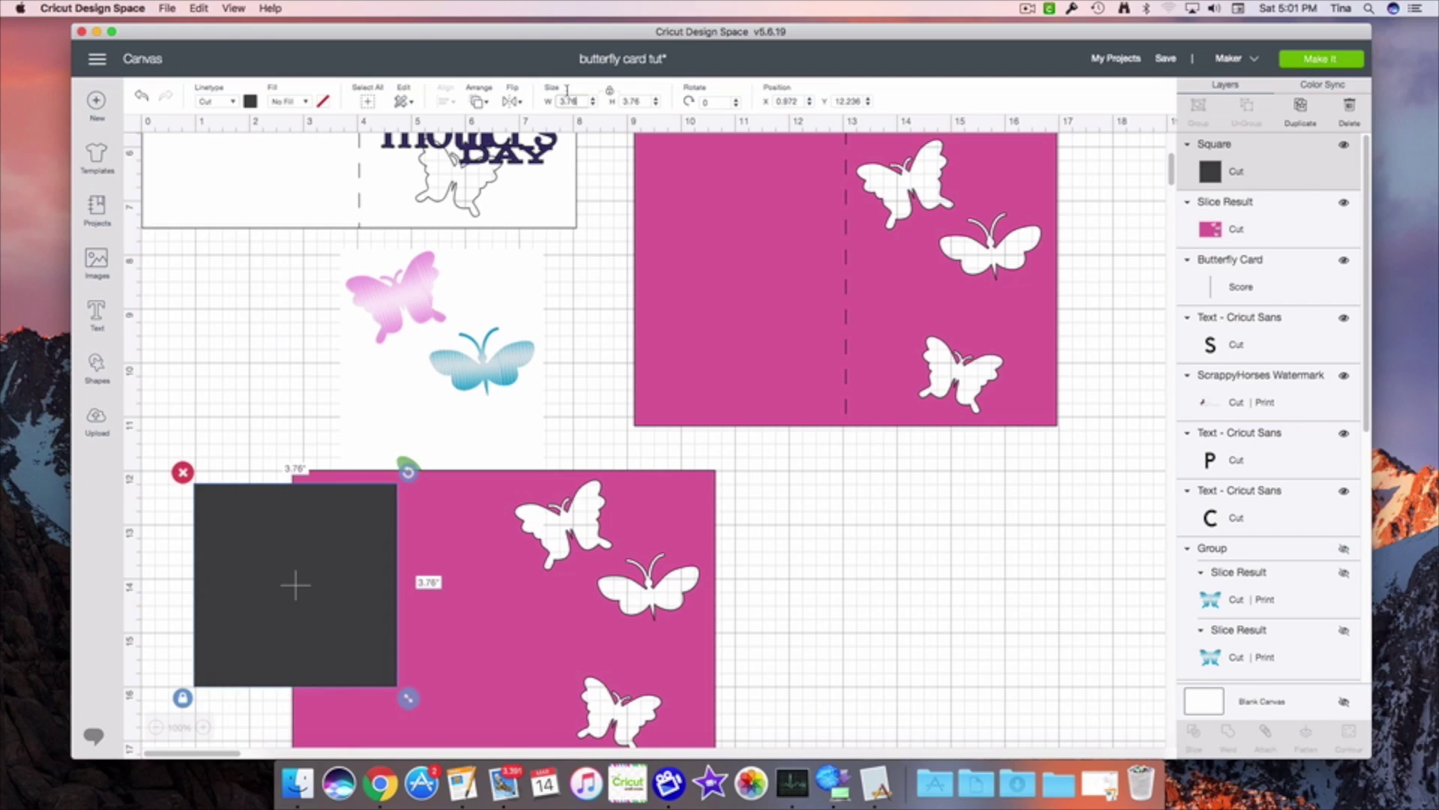
pyautogui.click(611, 93)
pyautogui.click(523, 308)
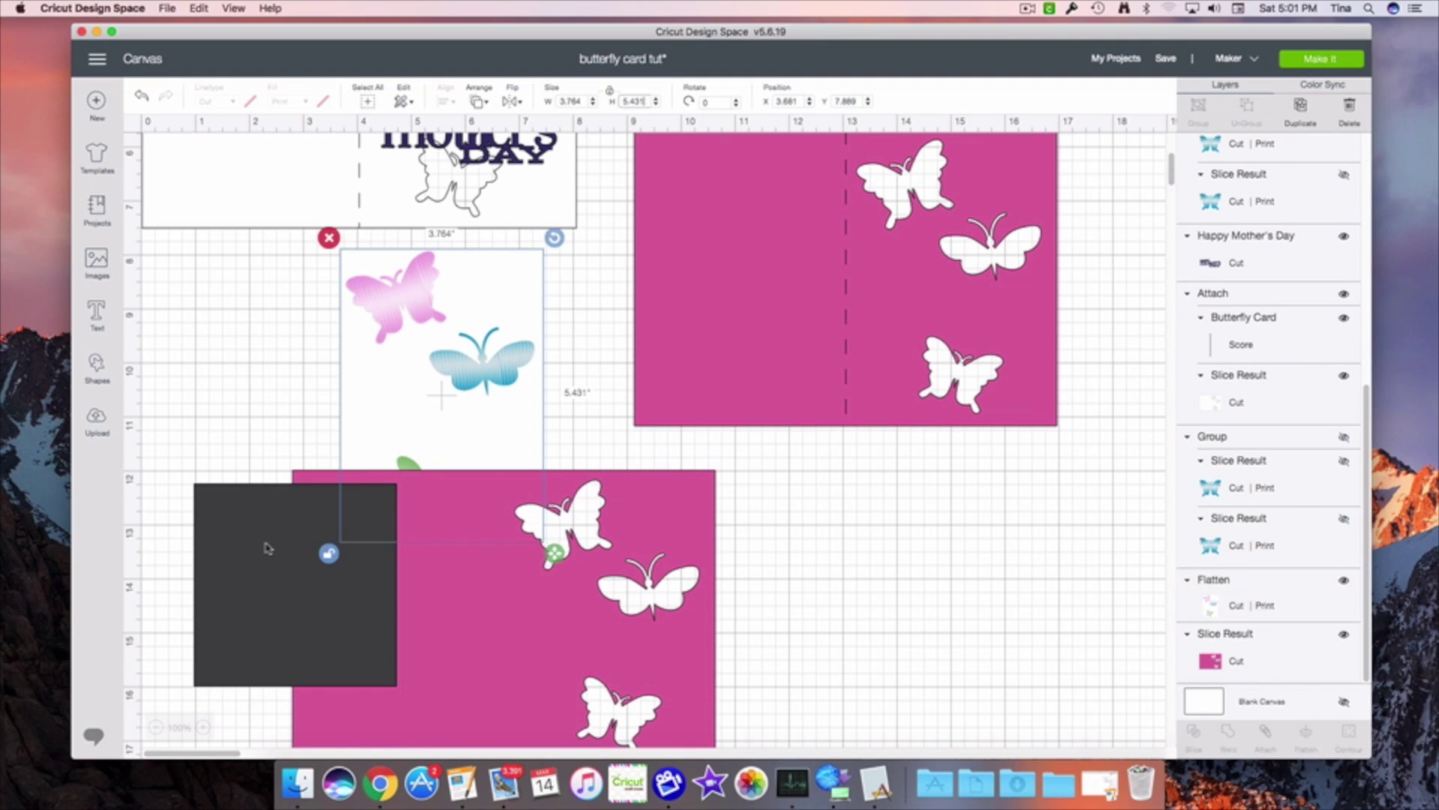
pyautogui.click(367, 523)
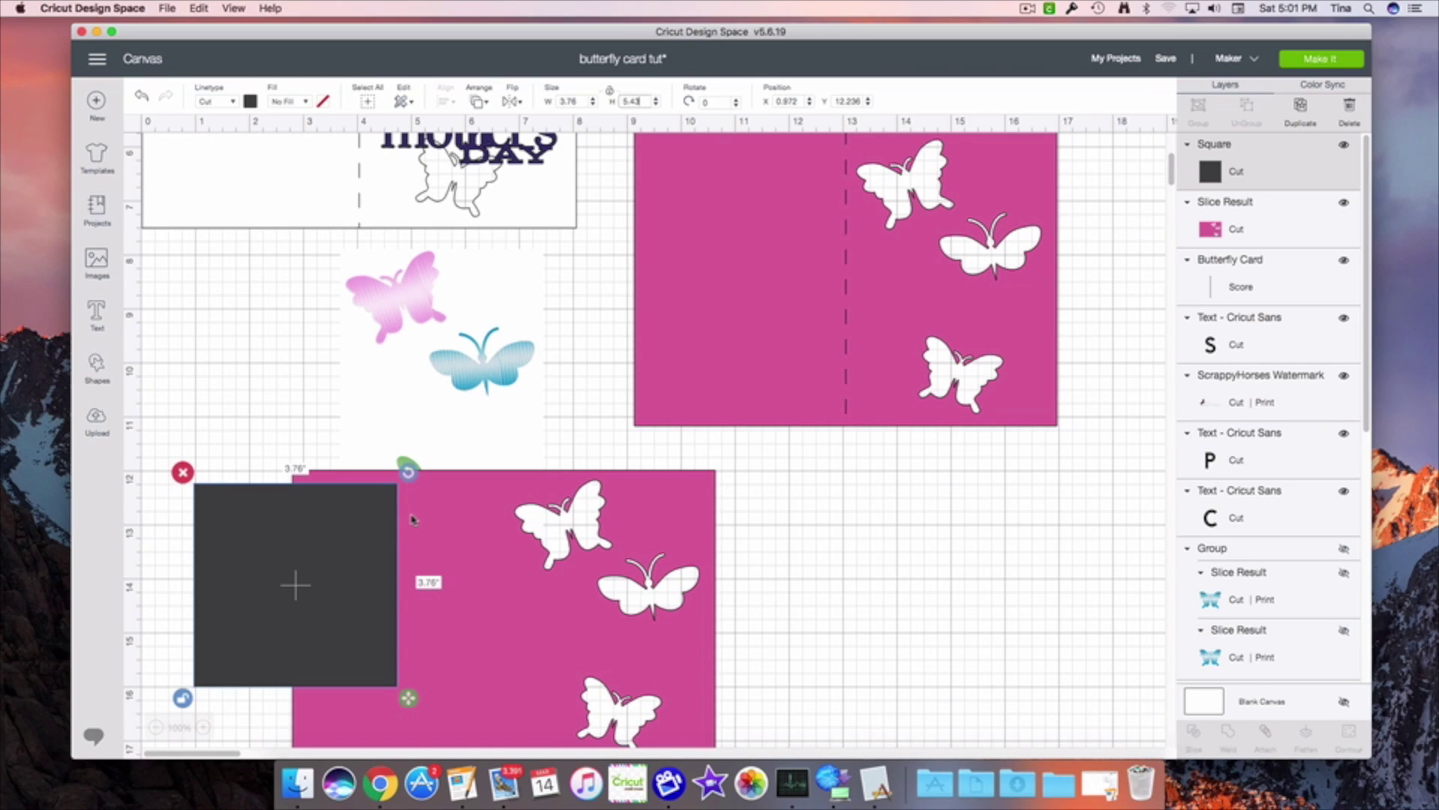
pyautogui.press('Return')
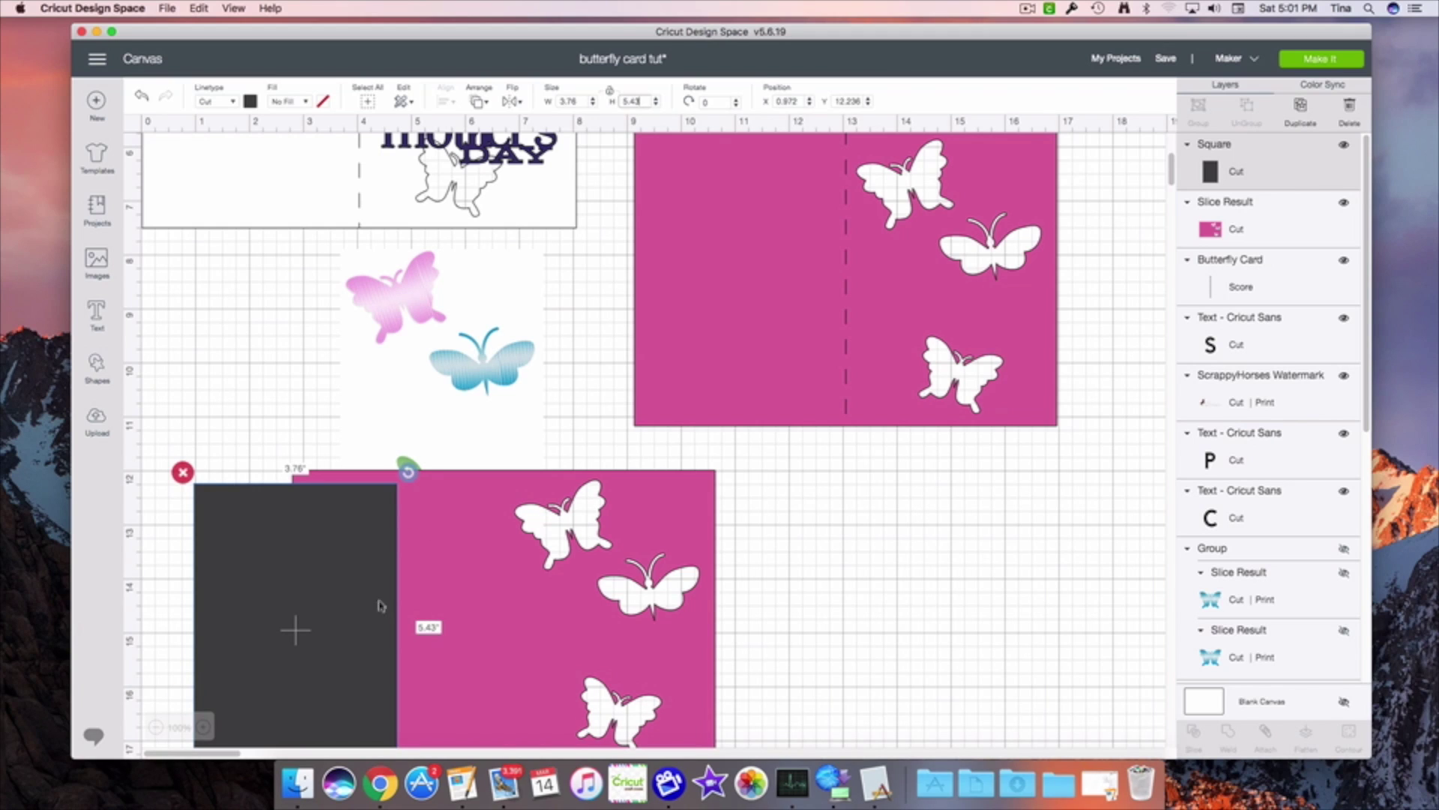
pyautogui.moveTo(314, 607); pyautogui.dragTo(488, 665)
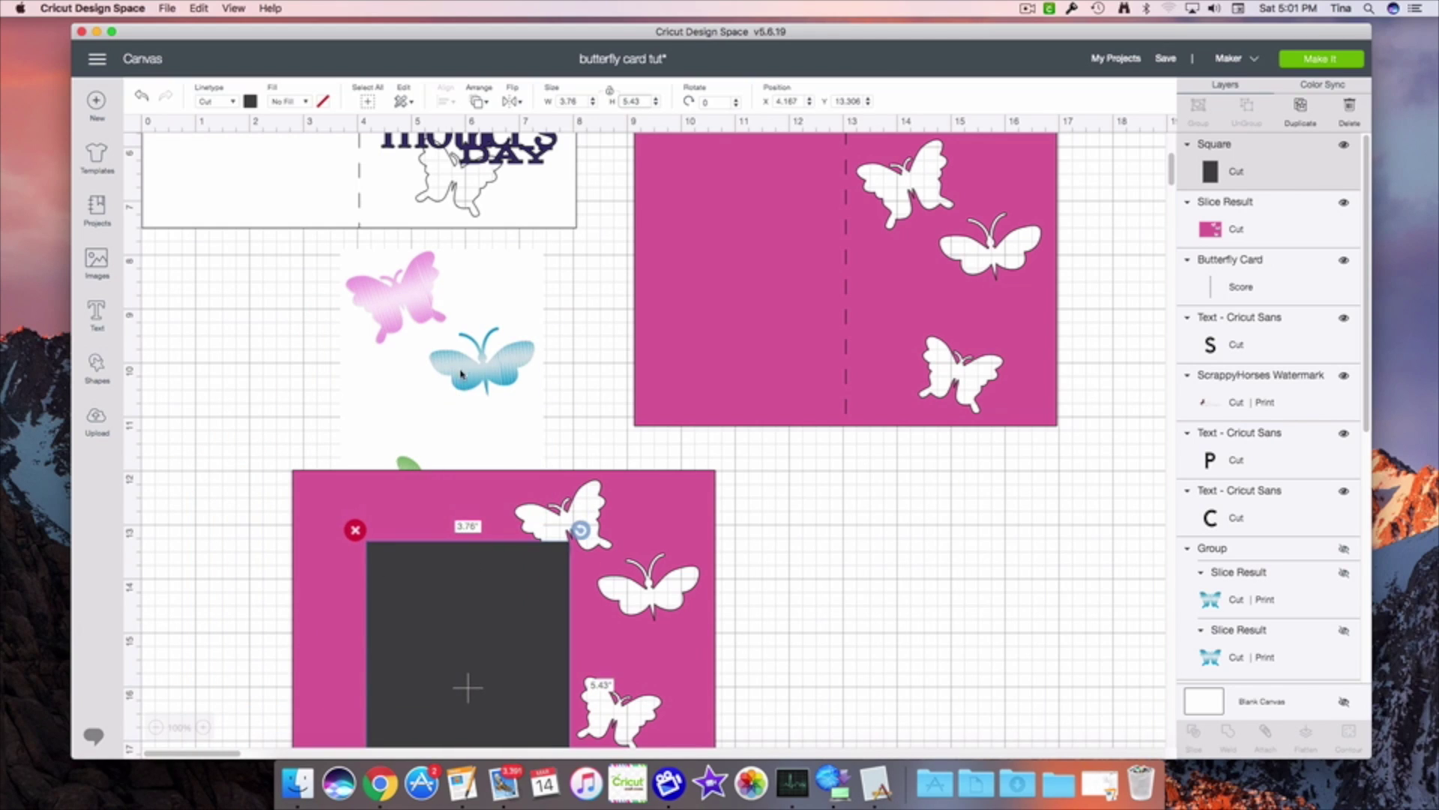
pyautogui.moveTo(461, 374); pyautogui.dragTo(484, 168)
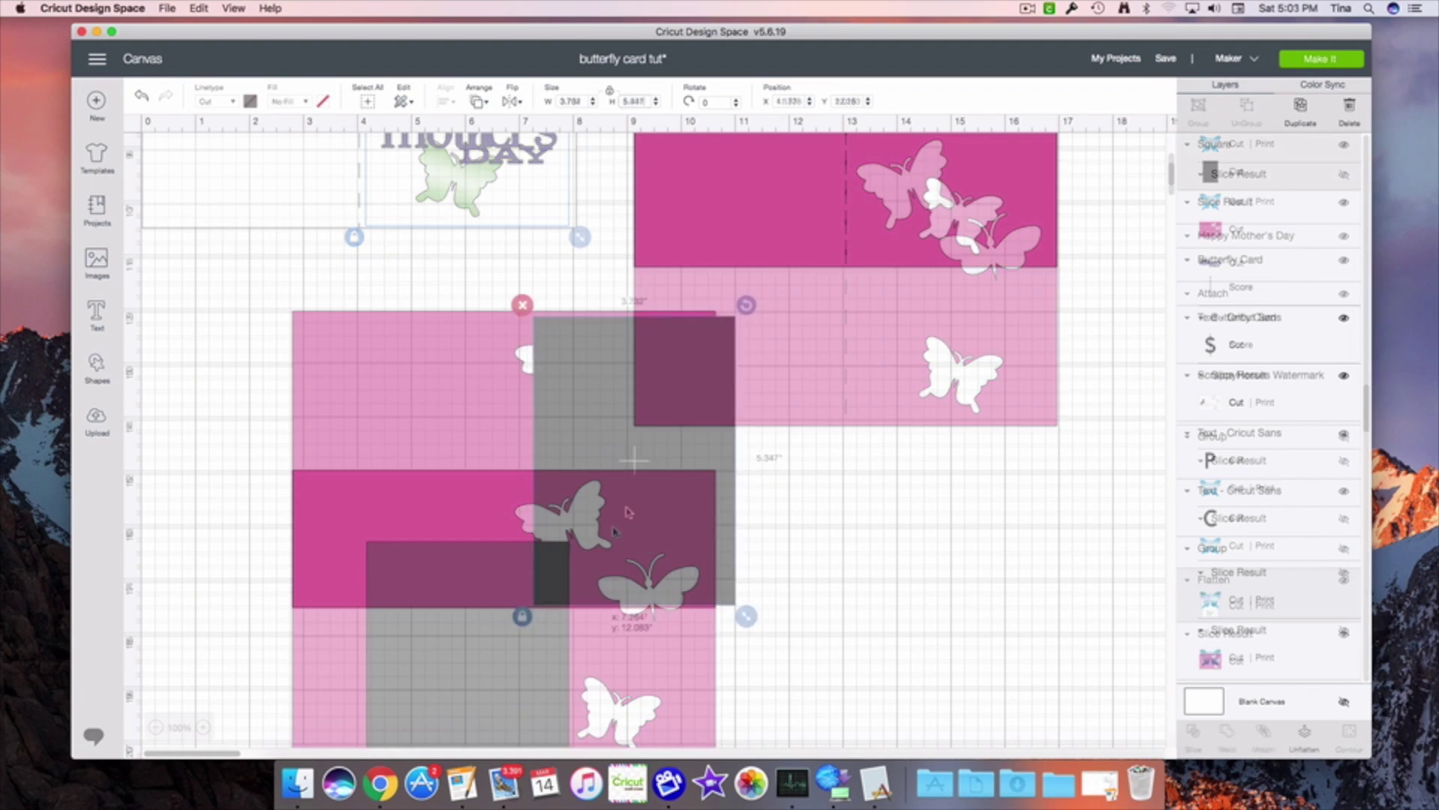
# - Position the square over the card's right half and colour it white
pyautogui.moveTo(628, 512); pyautogui.dragTo(612, 512)
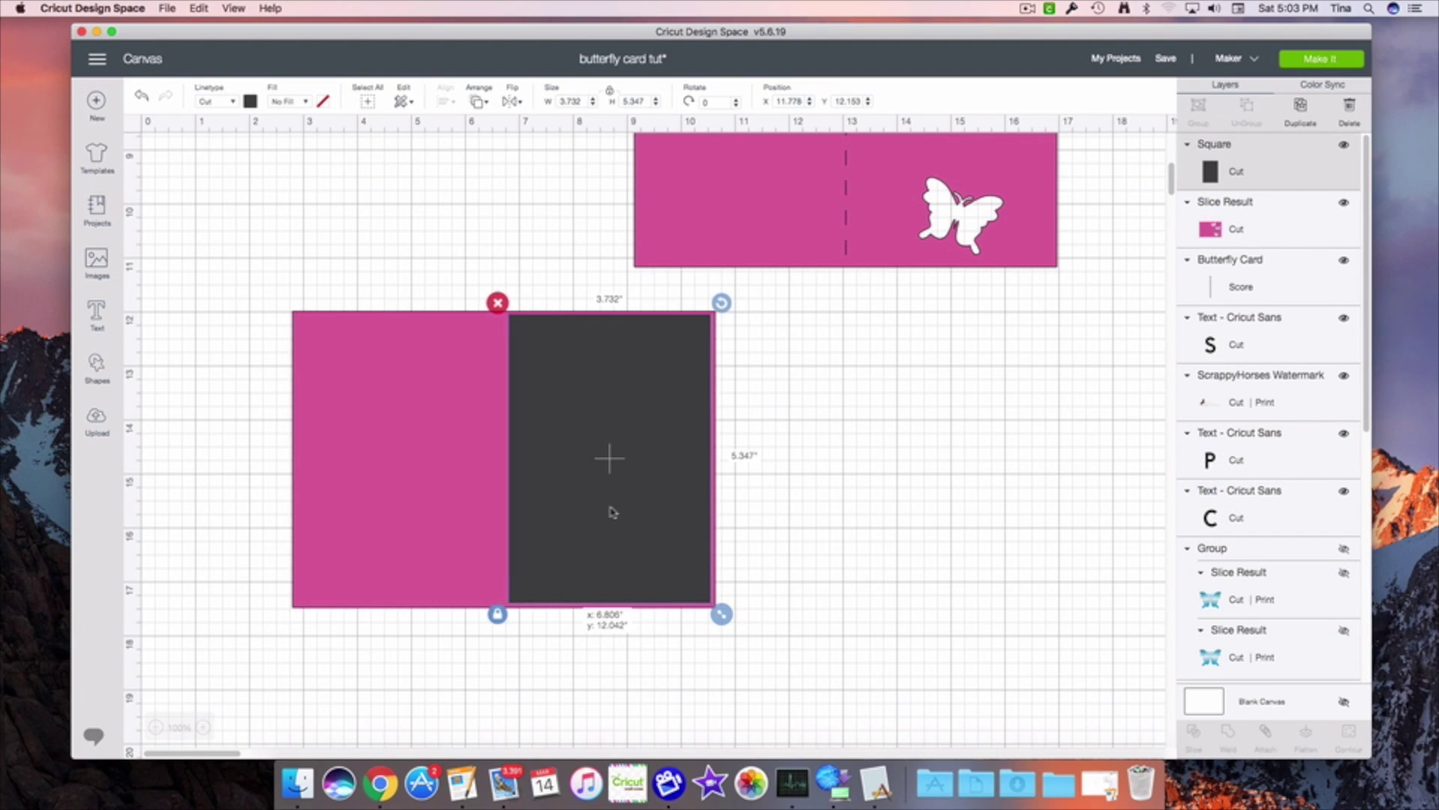
pyautogui.moveTo(612, 512); pyautogui.dragTo(612, 512)
pyautogui.click(251, 103)
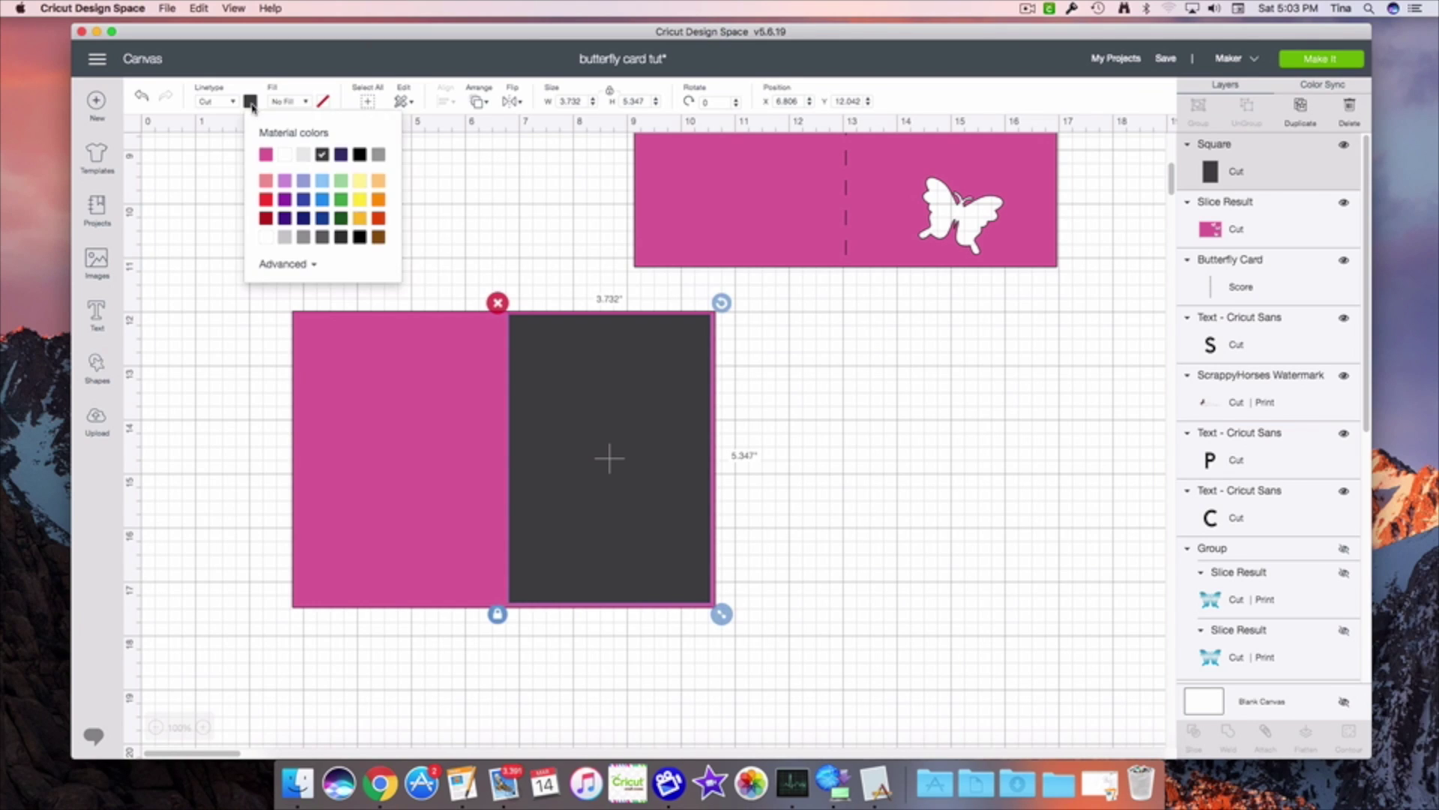
pyautogui.click(282, 155)
# - Bring the pink card to the front, in front of the white panel
pyautogui.click(386, 481)
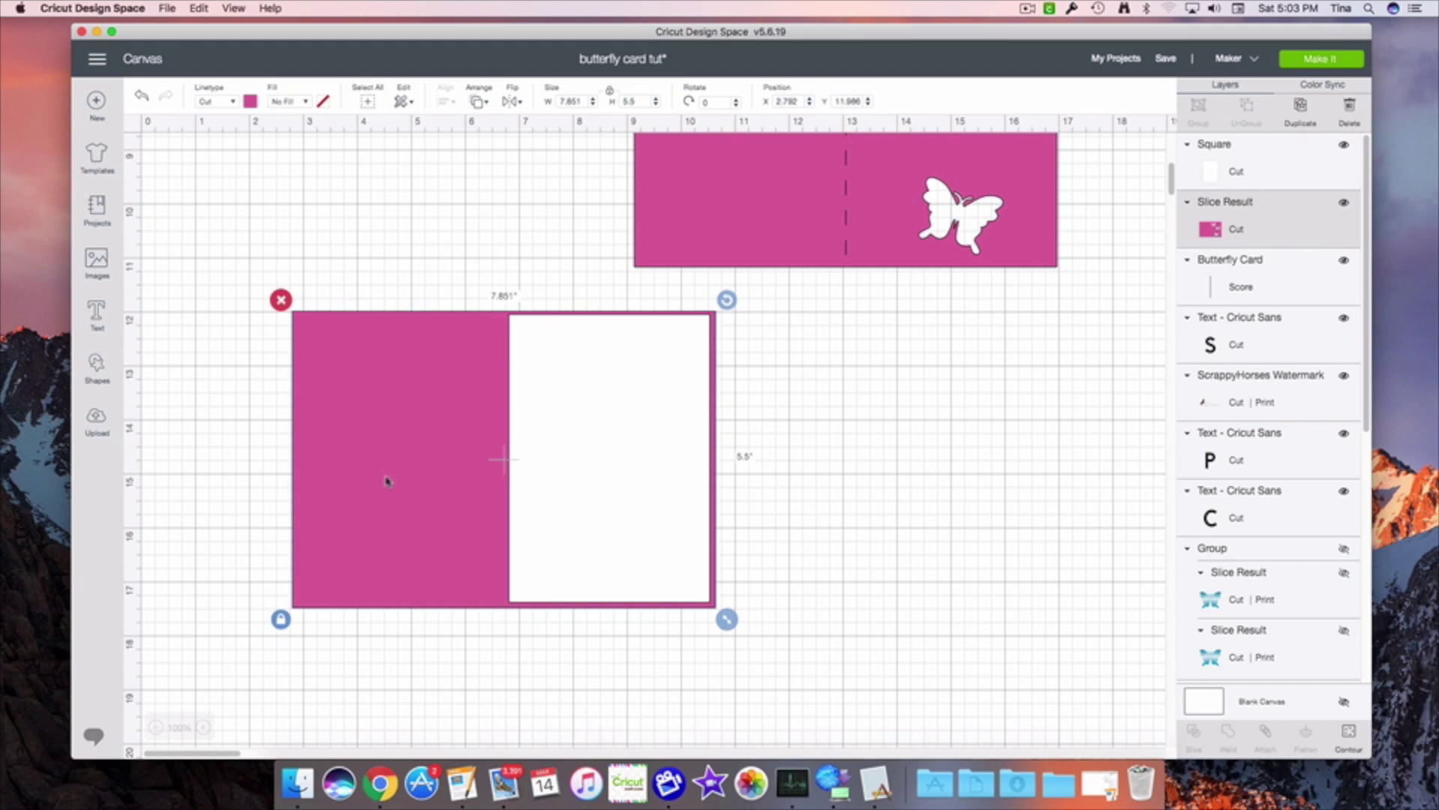
pyautogui.rightClick(386, 481)
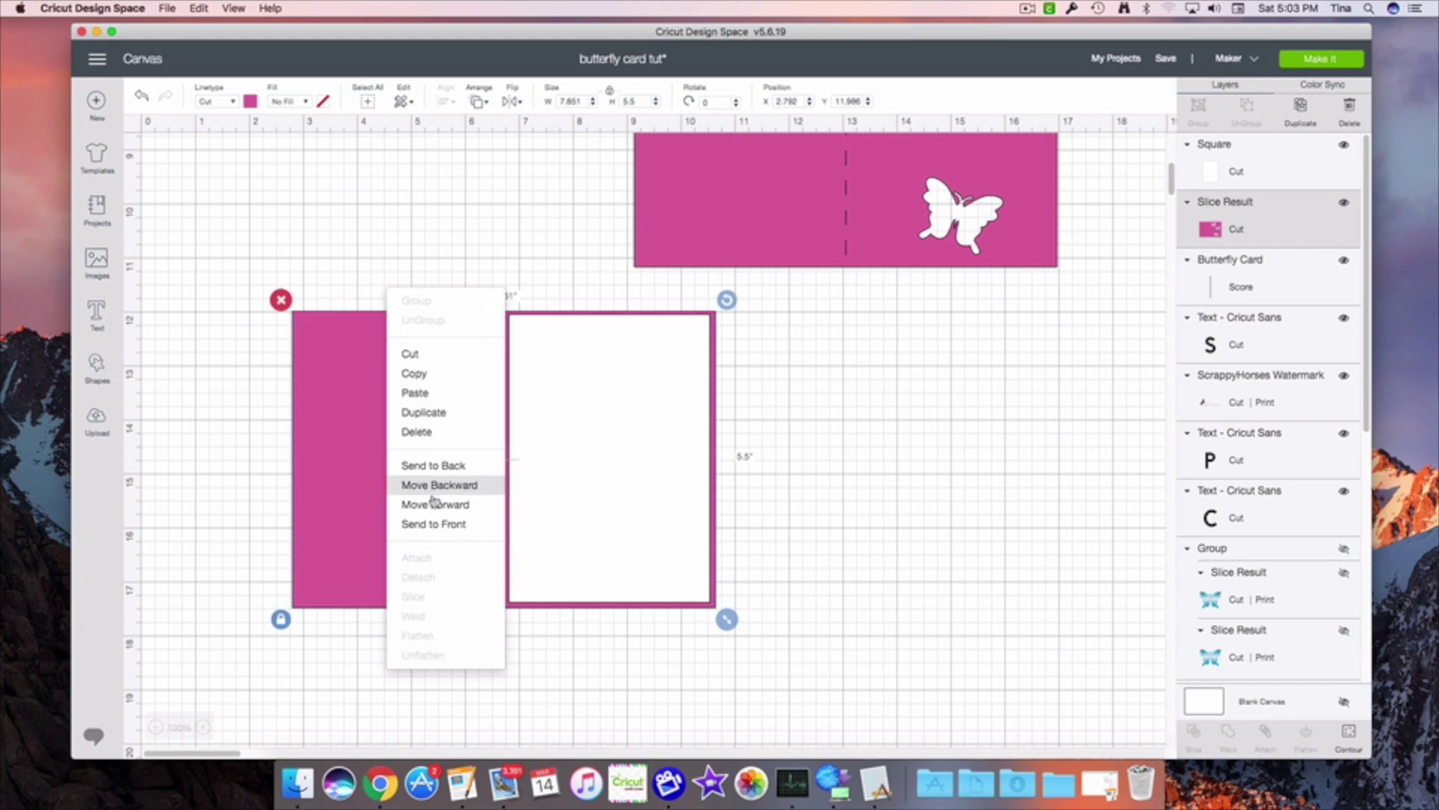
pyautogui.click(441, 522)
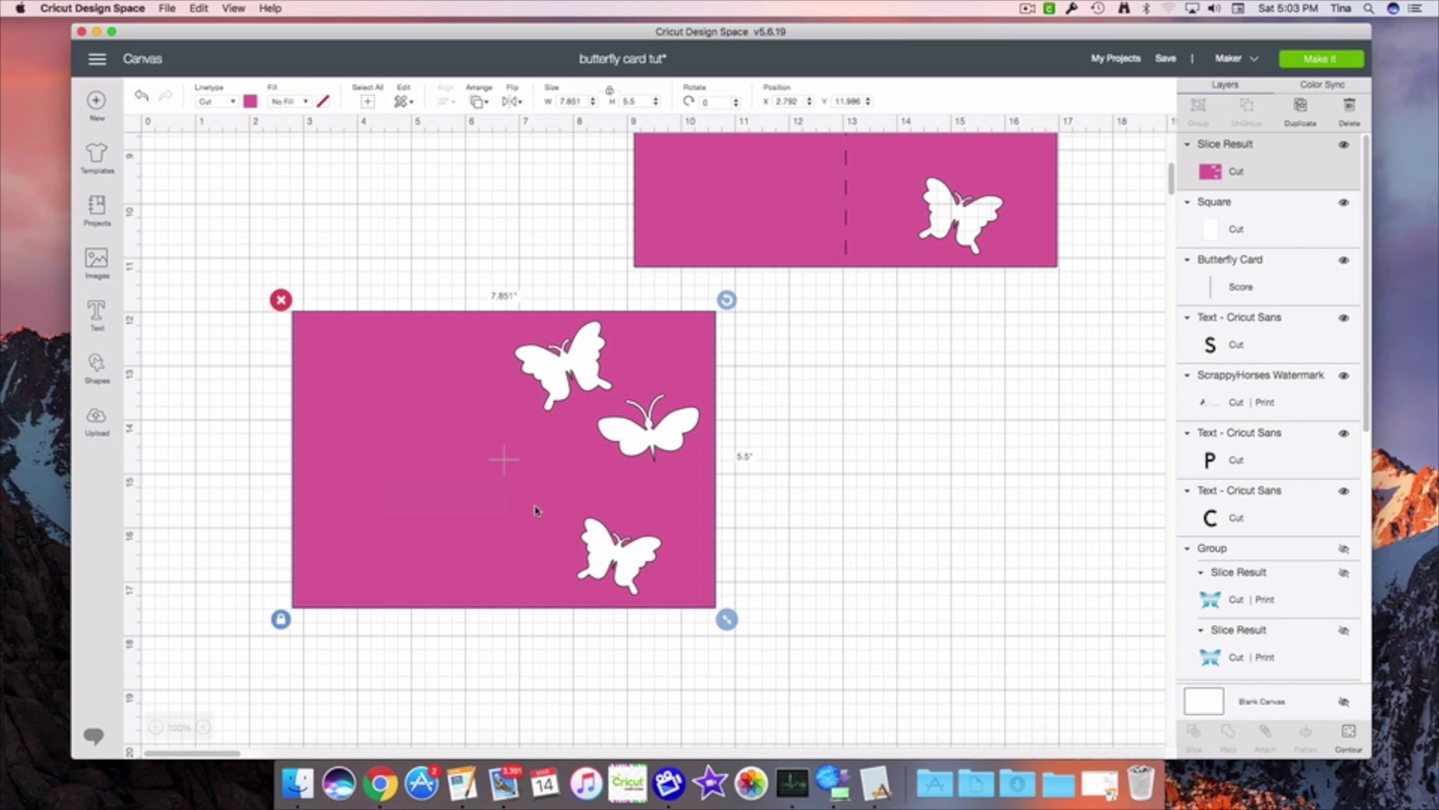
# - Duplicate the pink card and move the copy to the right
pyautogui.press('super+c')
pyautogui.press('super+v')
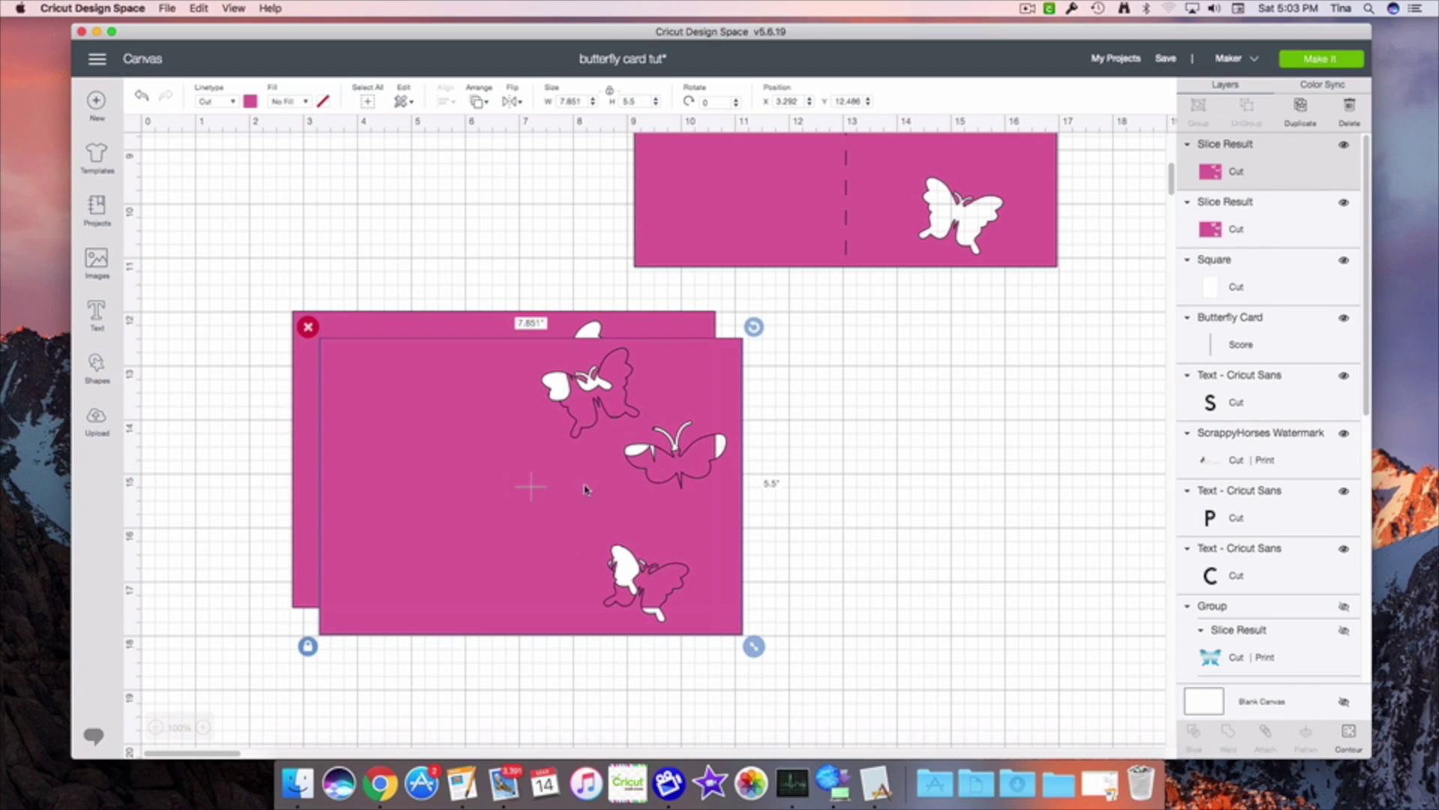
pyautogui.moveTo(485, 514); pyautogui.dragTo(853, 546)
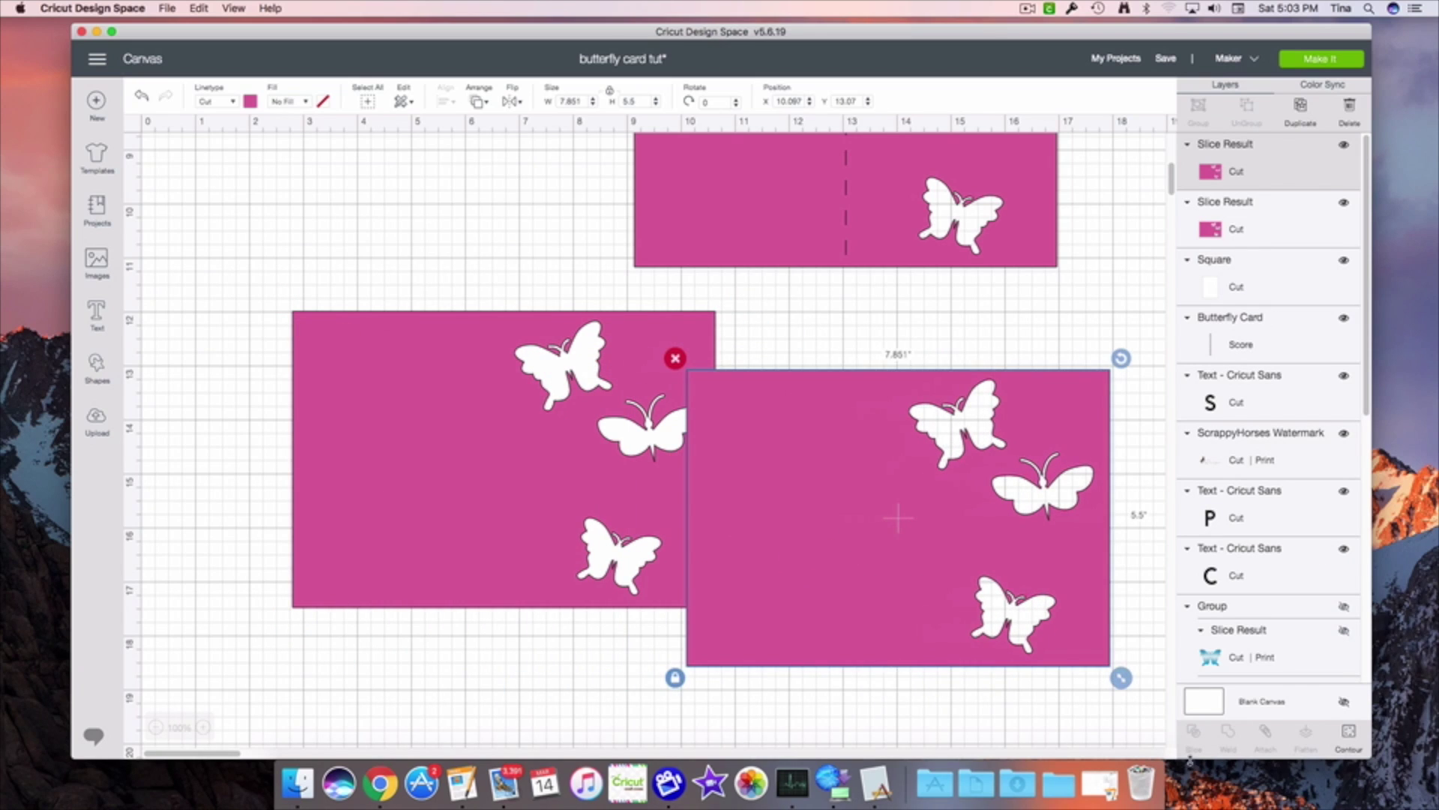
# - Hide the copy's rectangle outline with Contour, leaving three butterflies aligned over the card's cutouts
pyautogui.click(1348, 739)
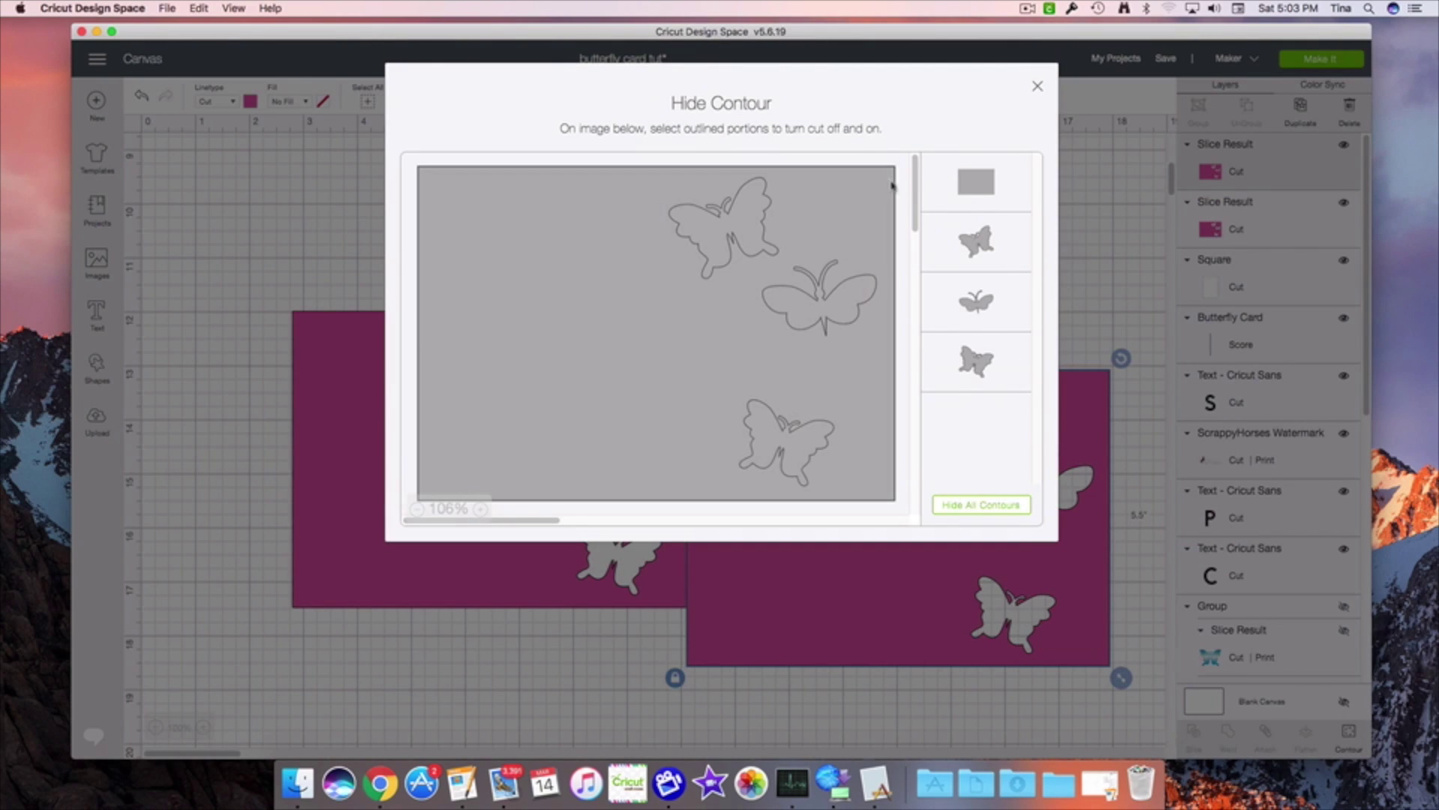
pyautogui.click(895, 189)
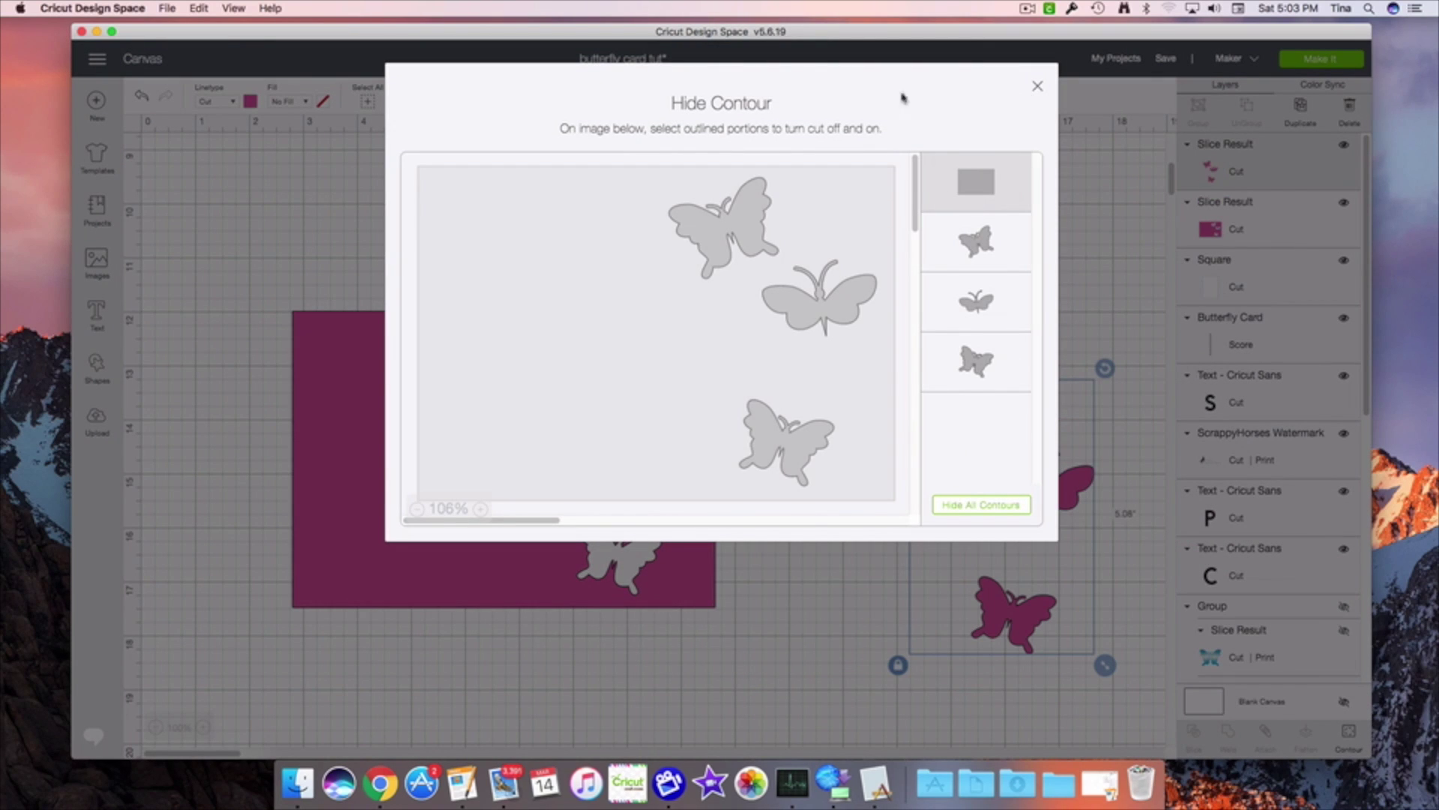
pyautogui.click(1038, 87)
pyautogui.moveTo(951, 433); pyautogui.dragTo(852, 413)
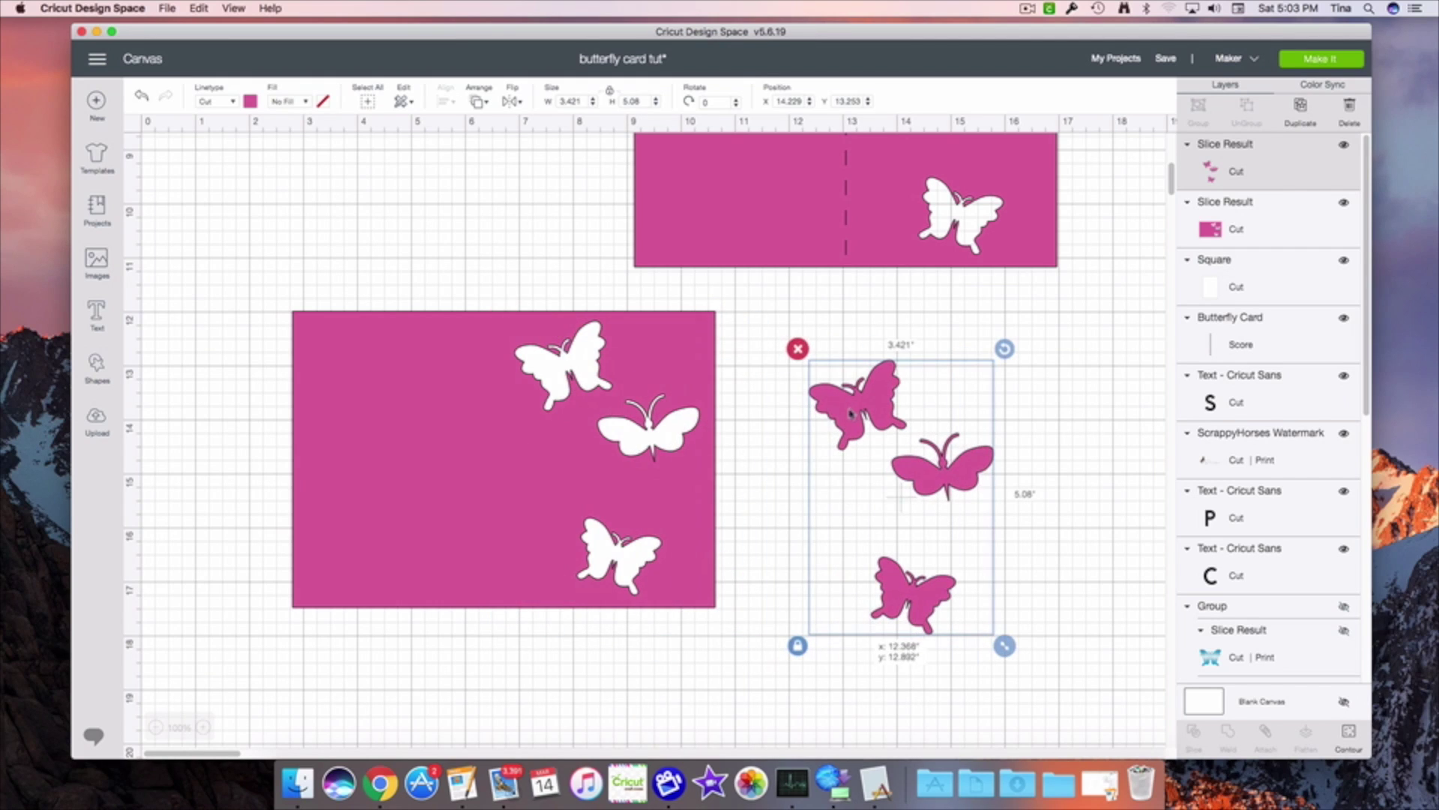
pyautogui.click(760, 421)
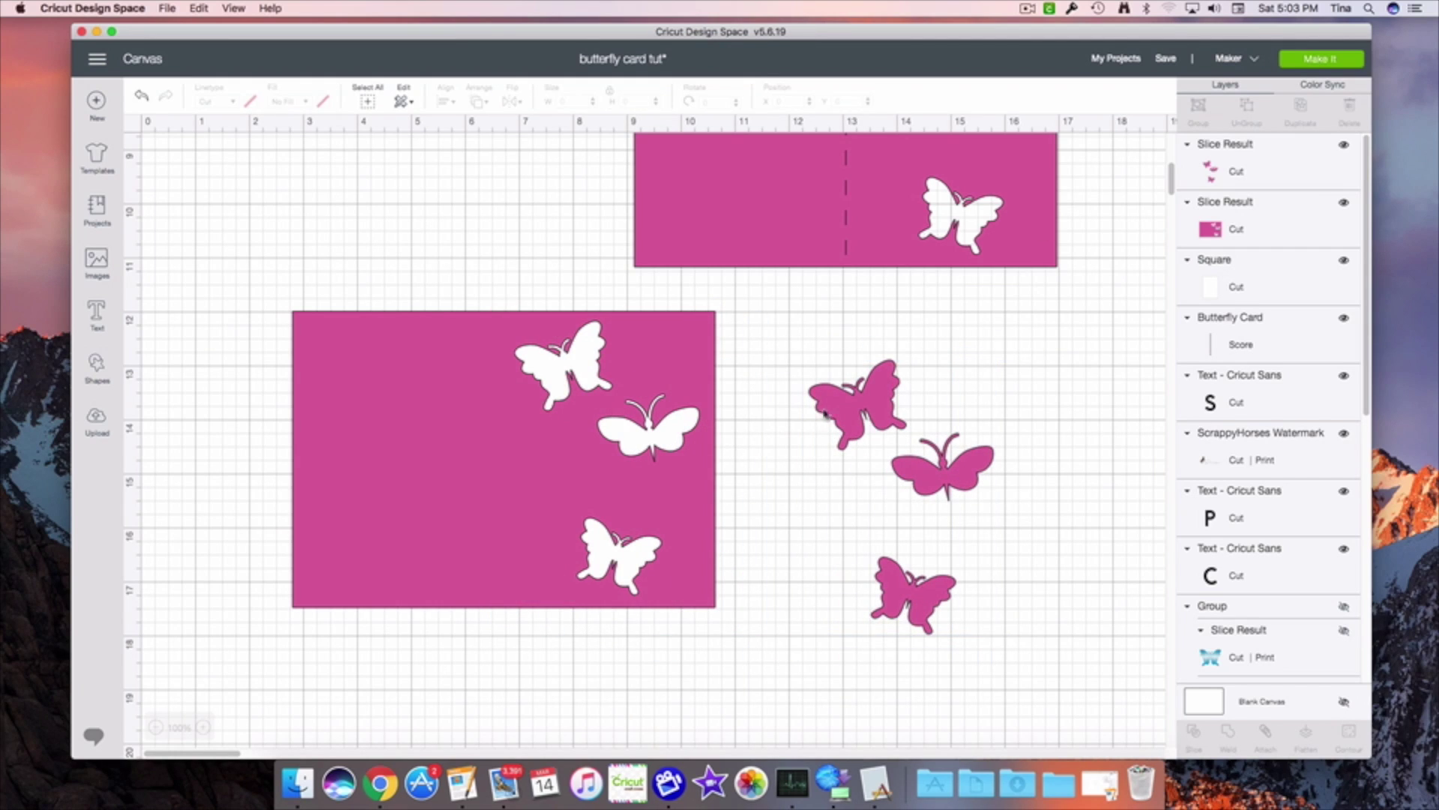
pyautogui.click(836, 398)
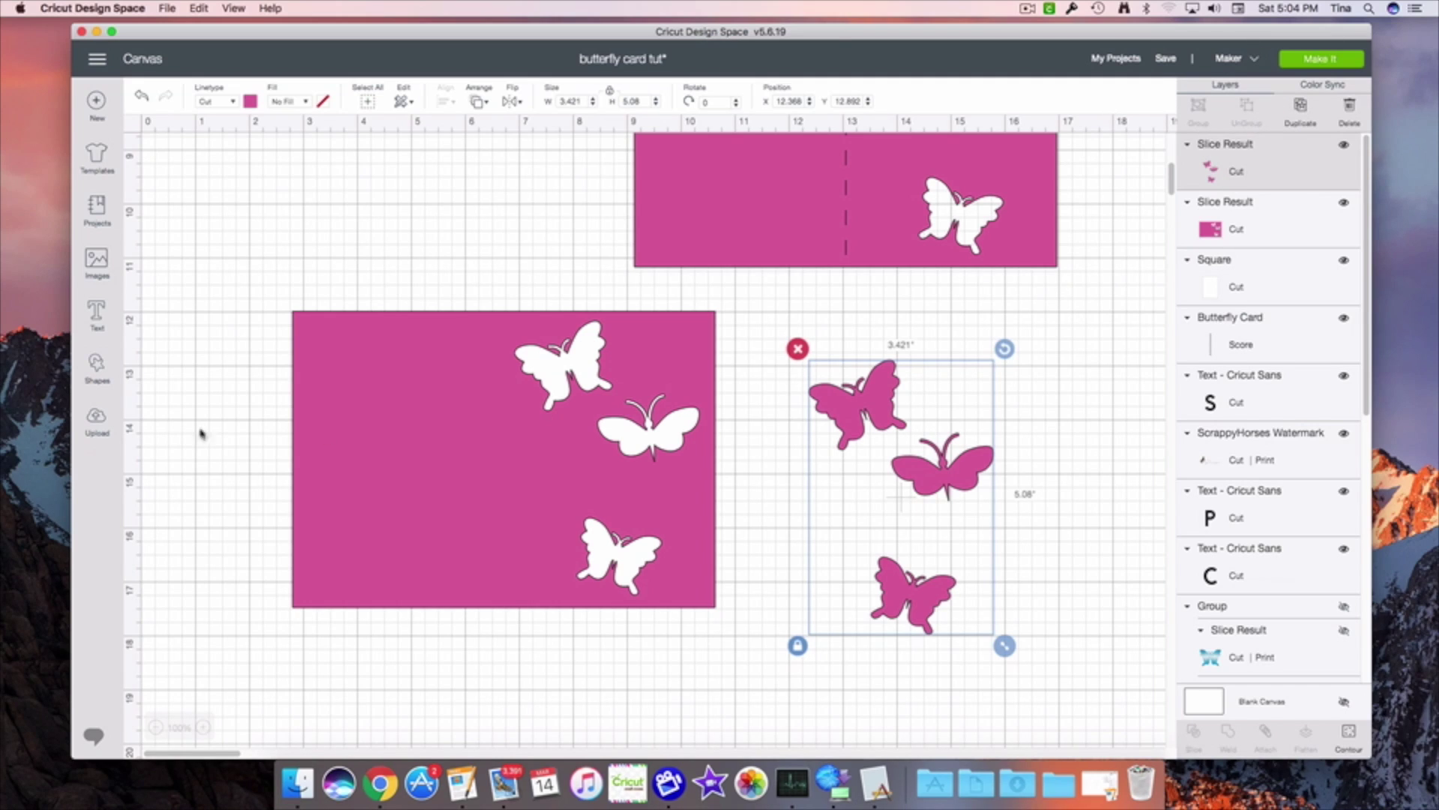
# - Add a circle enlarged to 4.431 inches over two butterflies and select it with them
pyautogui.click(96, 365)
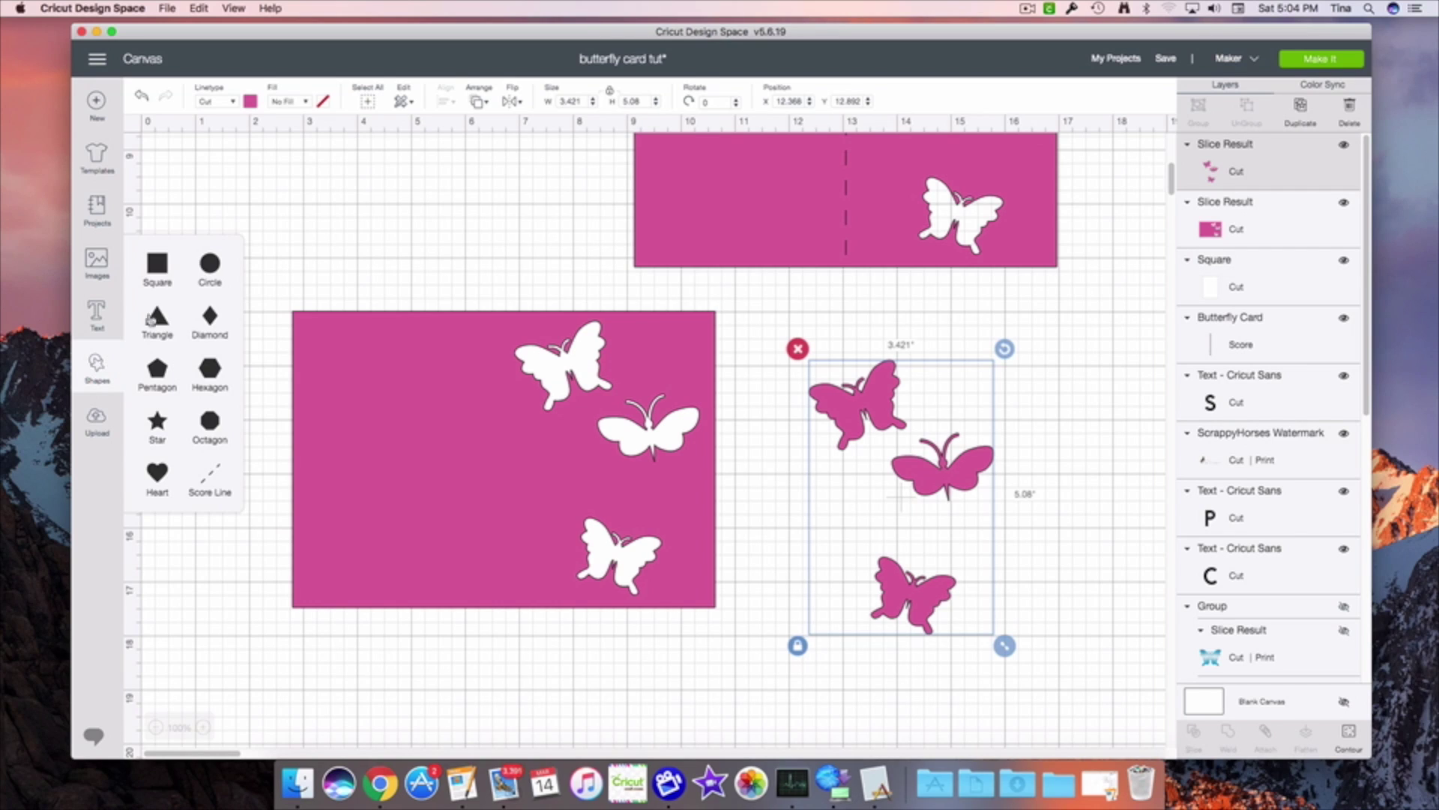
pyautogui.click(210, 270)
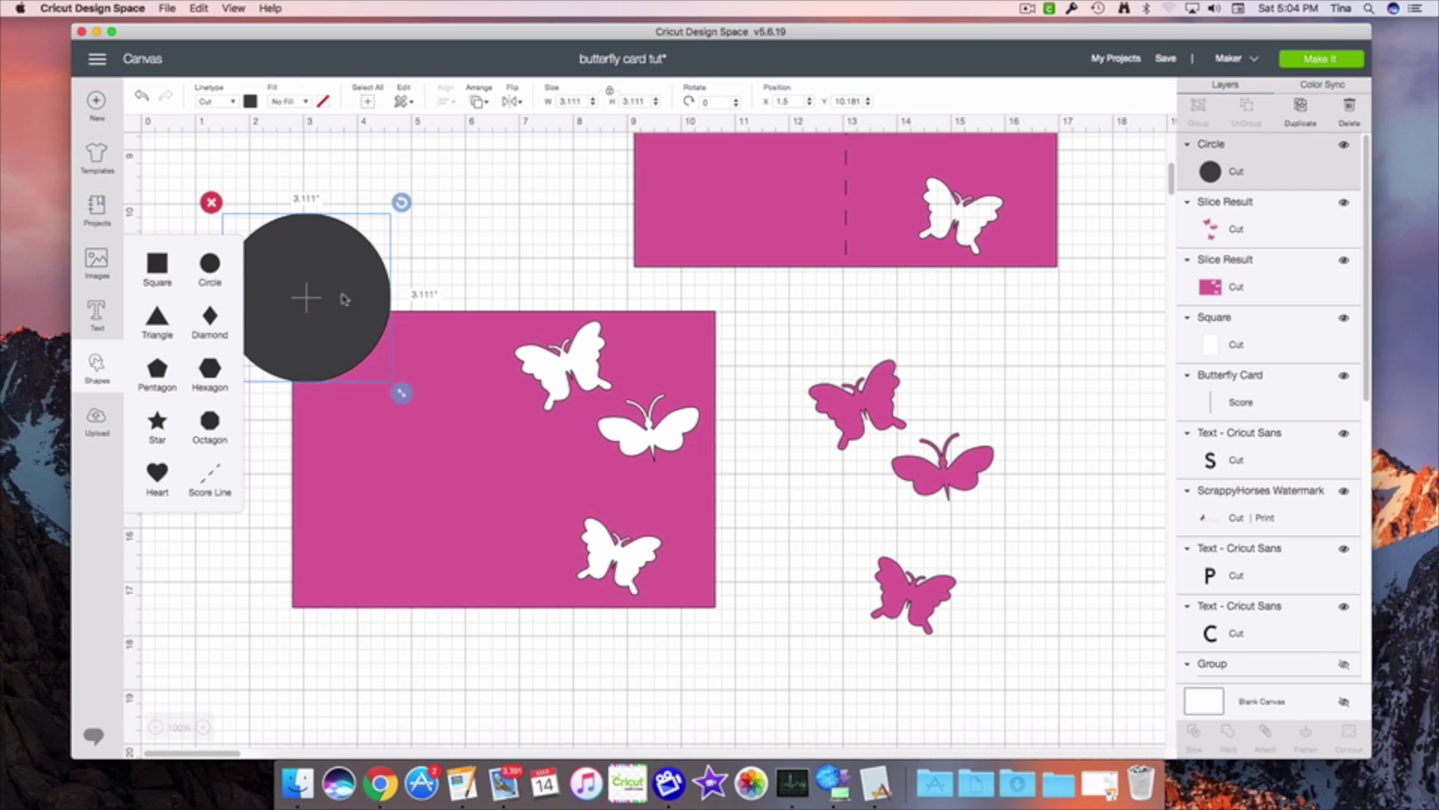
pyautogui.moveTo(344, 299); pyautogui.dragTo(981, 512)
pyautogui.moveTo(1047, 615); pyautogui.dragTo(1118, 686)
pyautogui.moveTo(1010, 633); pyautogui.dragTo(983, 627)
pyautogui.click(783, 371)
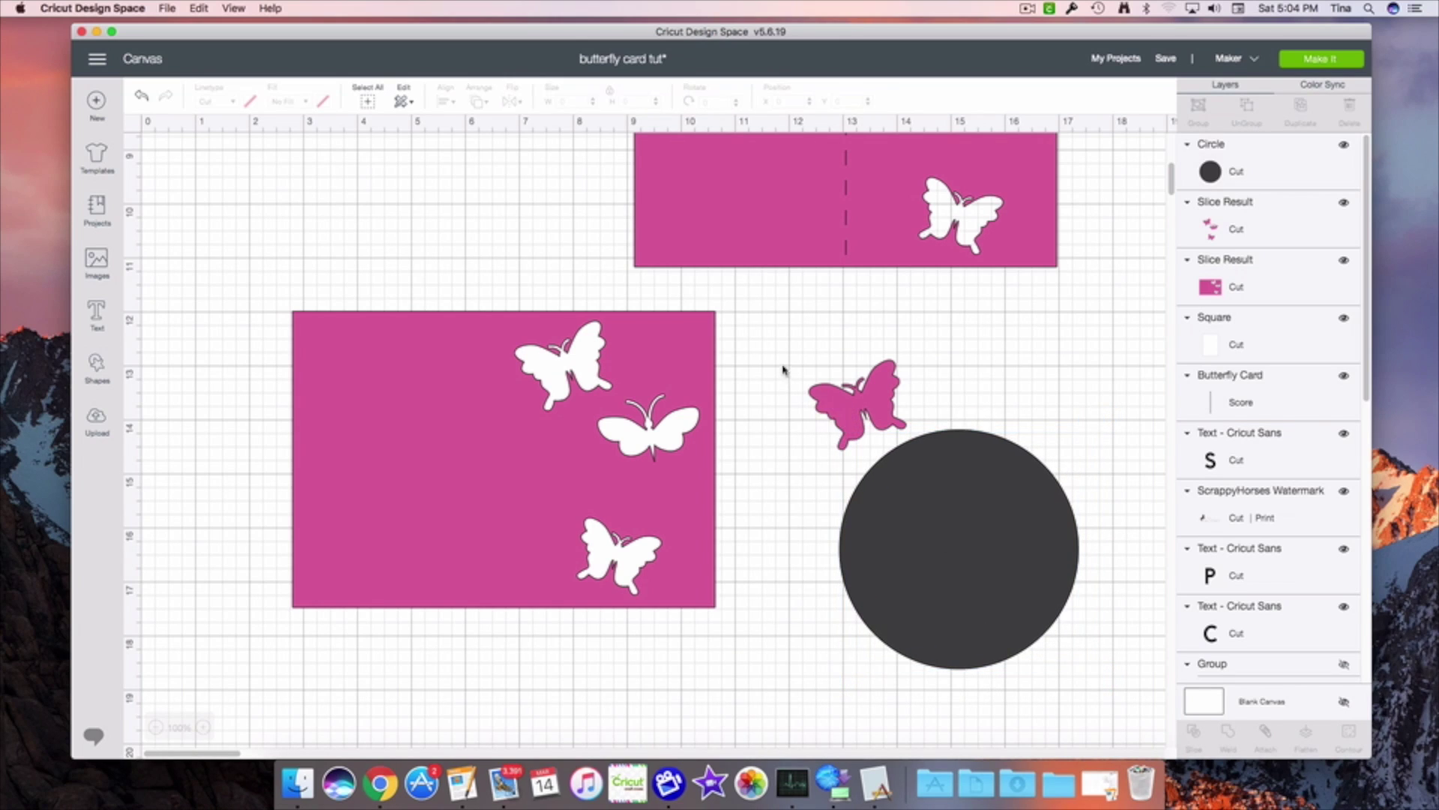
pyautogui.moveTo(785, 361)
pyautogui.mouseDown()
pyautogui.moveTo(1005, 560)
pyautogui.moveTo(787, 367)
pyautogui.mouseUp()
pyautogui.moveTo(921, 509)
pyautogui.mouseDown()
pyautogui.moveTo(993, 596)
pyautogui.moveTo(918, 502)
pyautogui.mouseUp()
pyautogui.moveTo(793, 347); pyautogui.dragTo(922, 499)
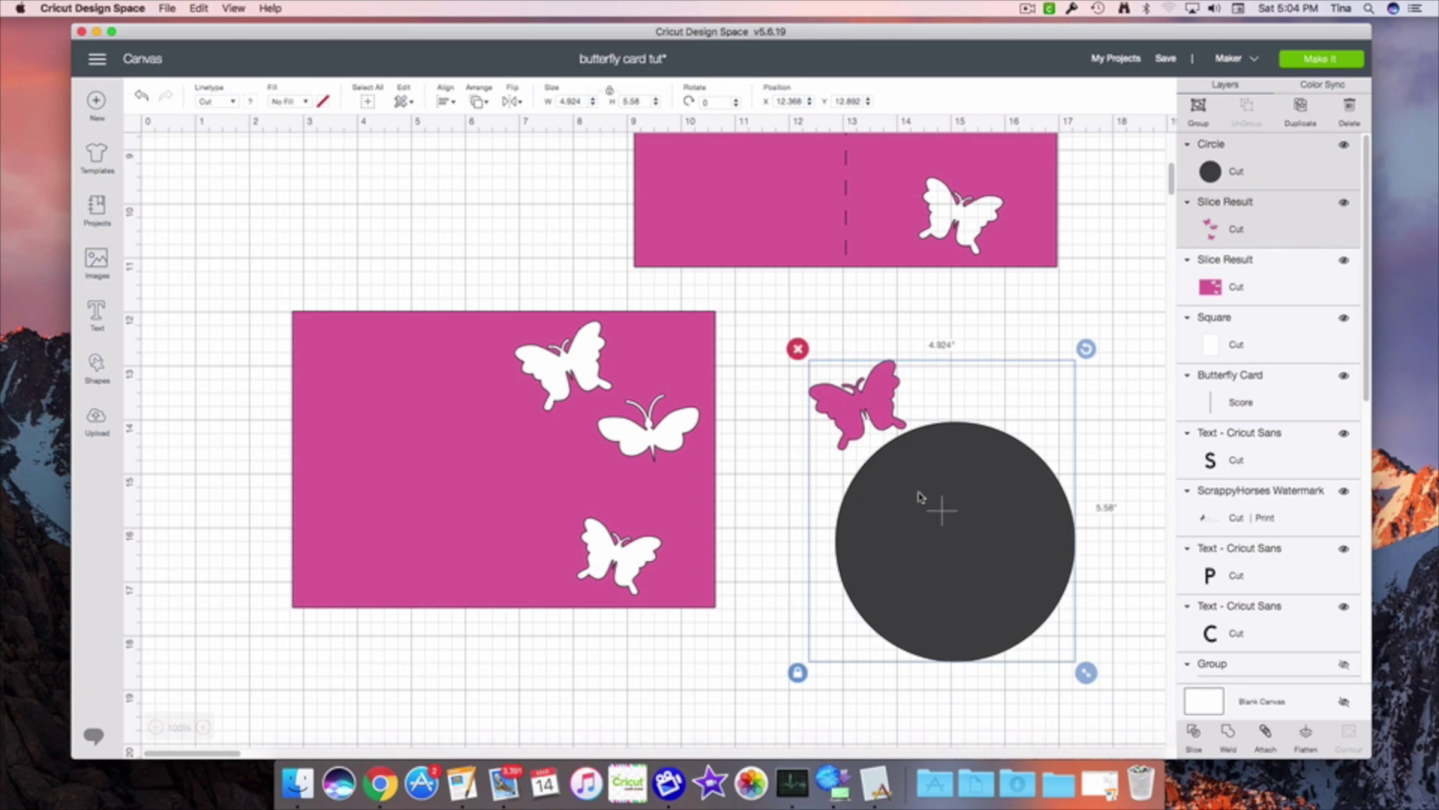
# - Slice the butterflies with the circle and delete the leftover circle and dark butterfly pieces
pyautogui.click(1194, 736)
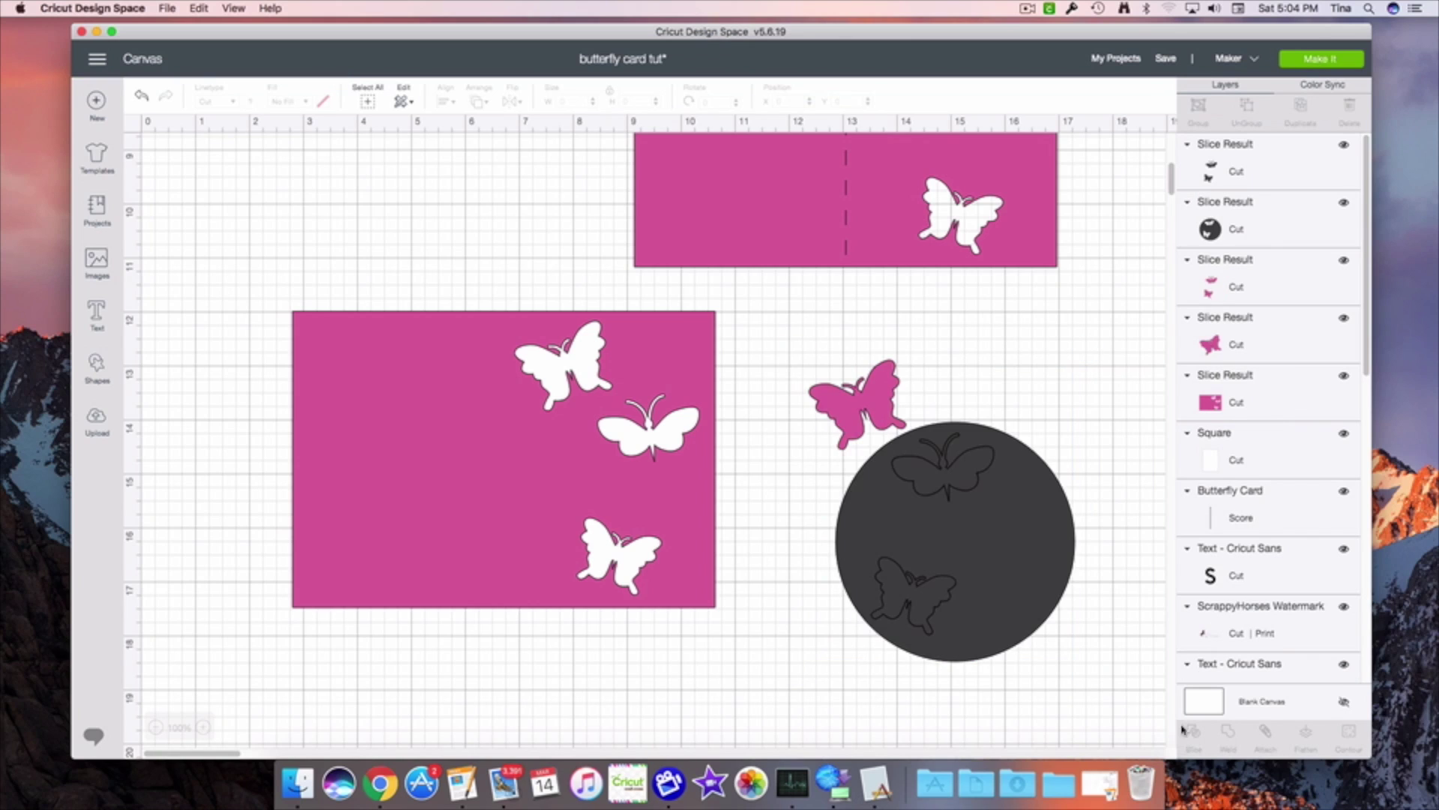
pyautogui.moveTo(1022, 572); pyautogui.dragTo(1099, 634)
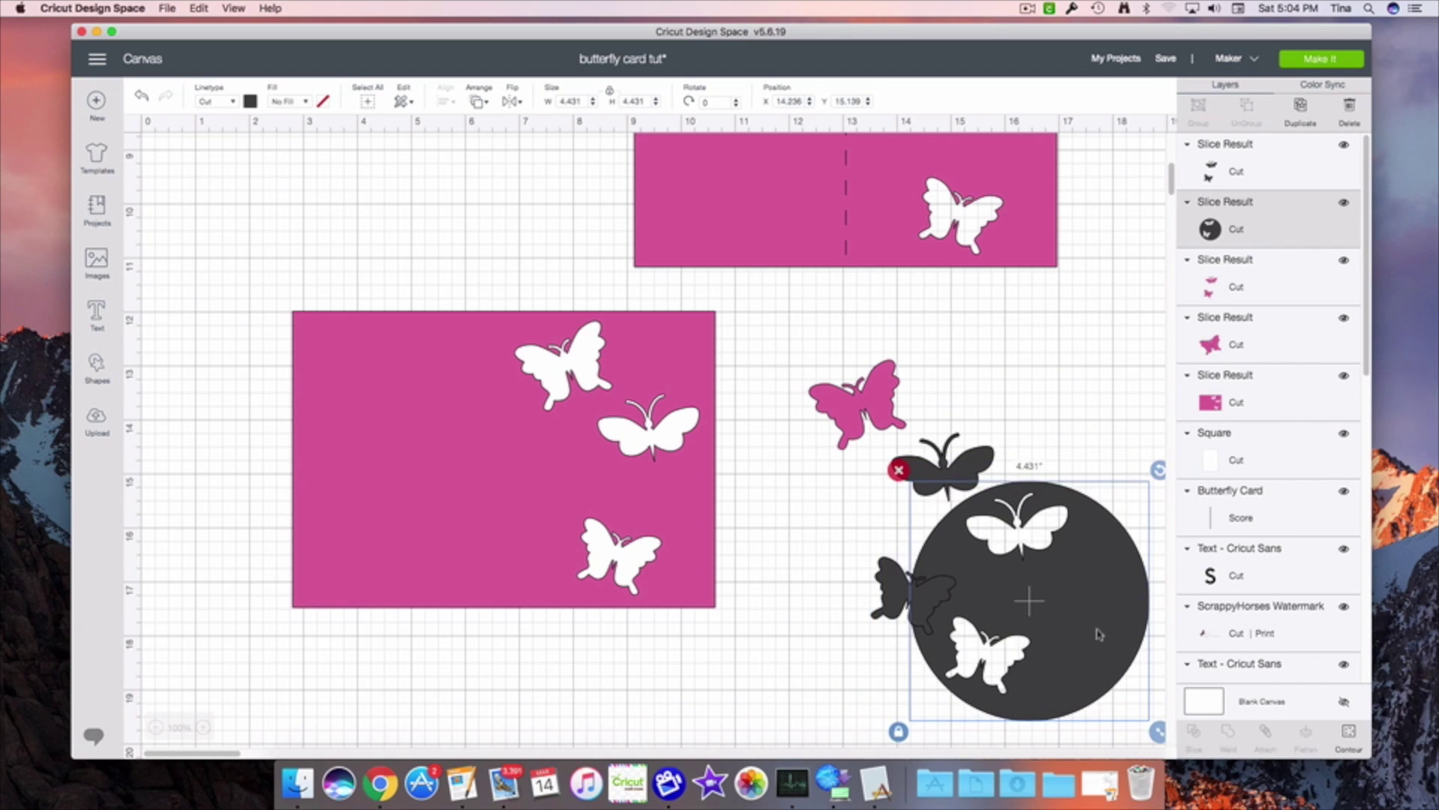
pyautogui.press('Delete')
pyautogui.moveTo(921, 484); pyautogui.dragTo(1052, 563)
pyautogui.press('Delete')
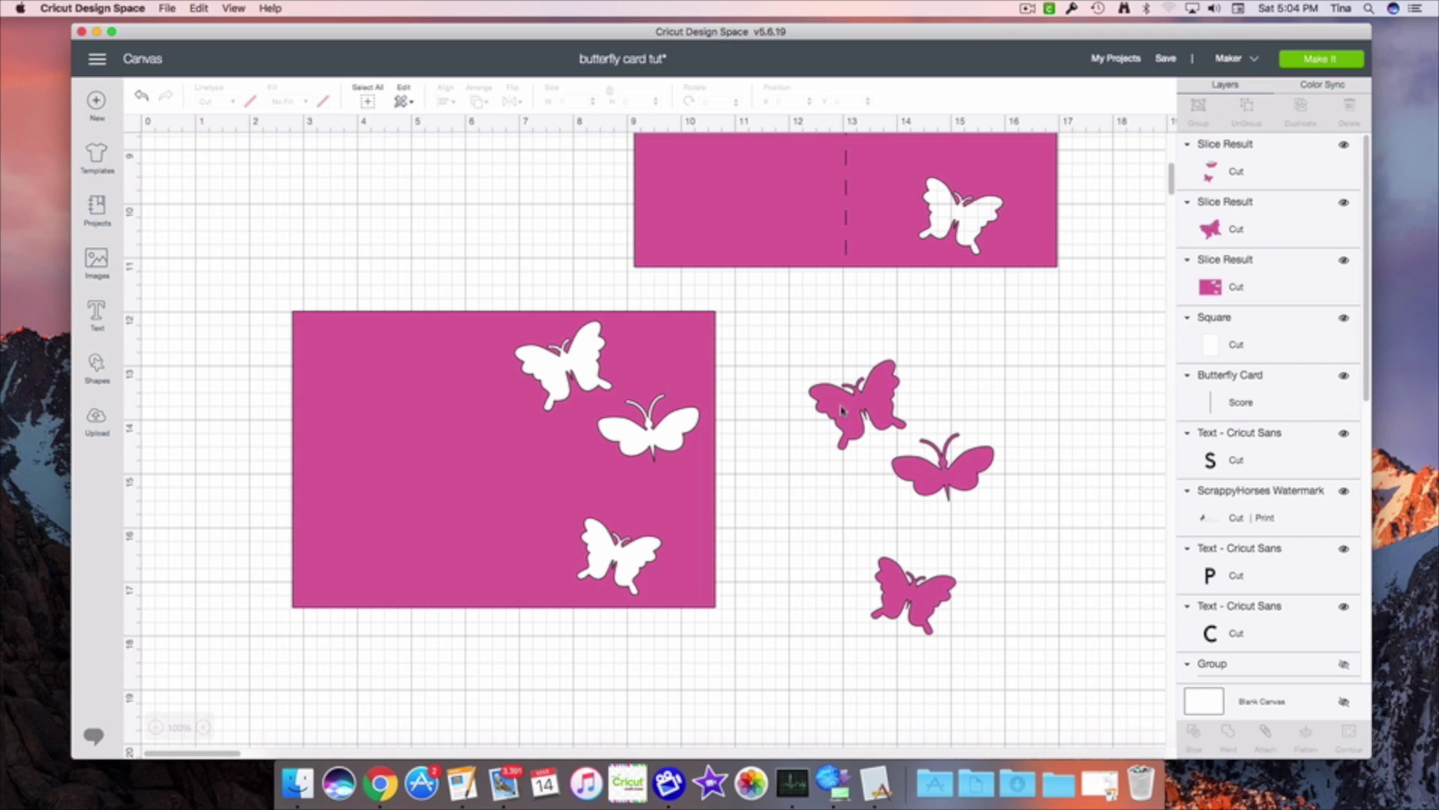
# - Undo a stray butterfly move, then place a new circle over the remaining butterfly and select both
pyautogui.moveTo(842, 410)
pyautogui.mouseDown()
pyautogui.moveTo(785, 371)
pyautogui.moveTo(849, 413)
pyautogui.mouseUp()
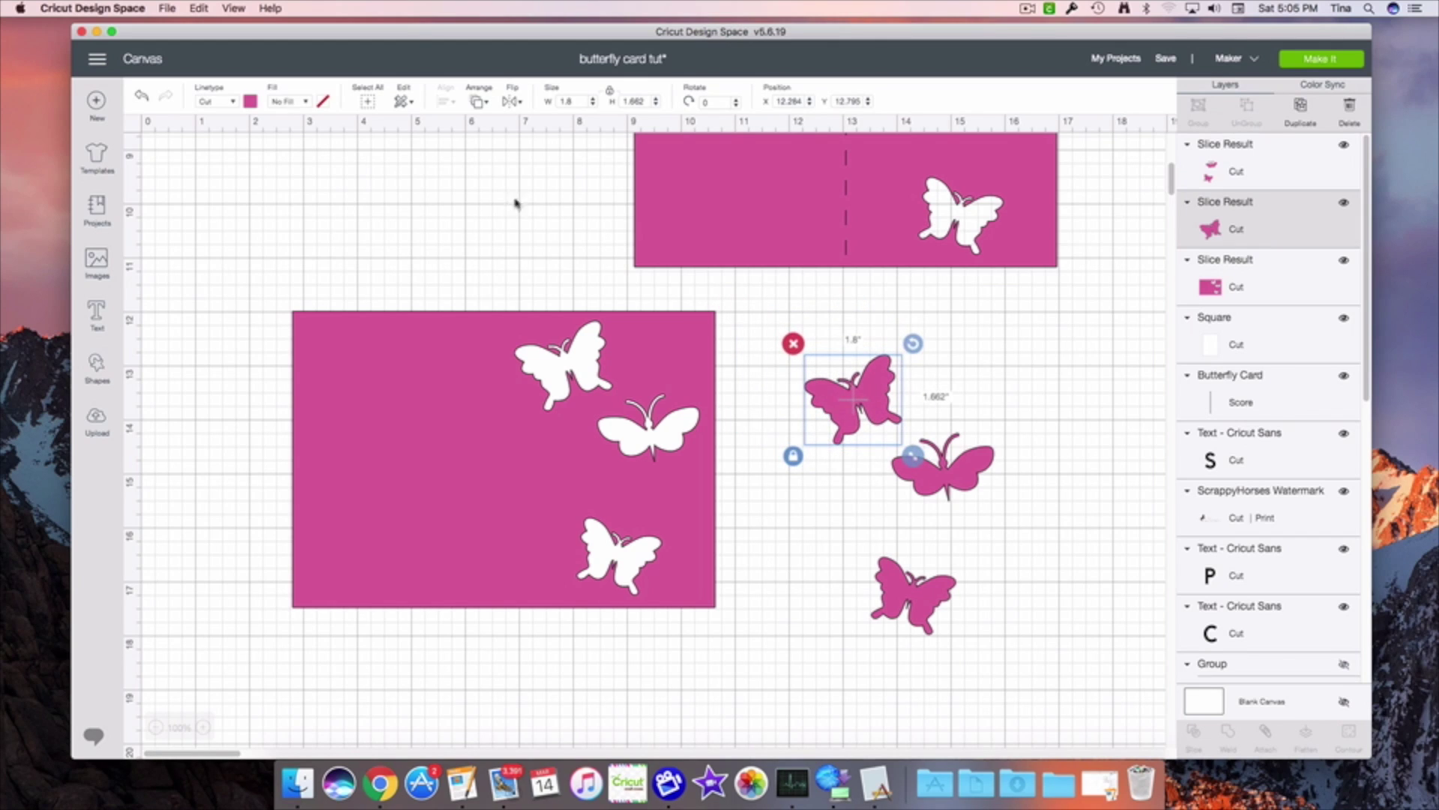
pyautogui.click(141, 98)
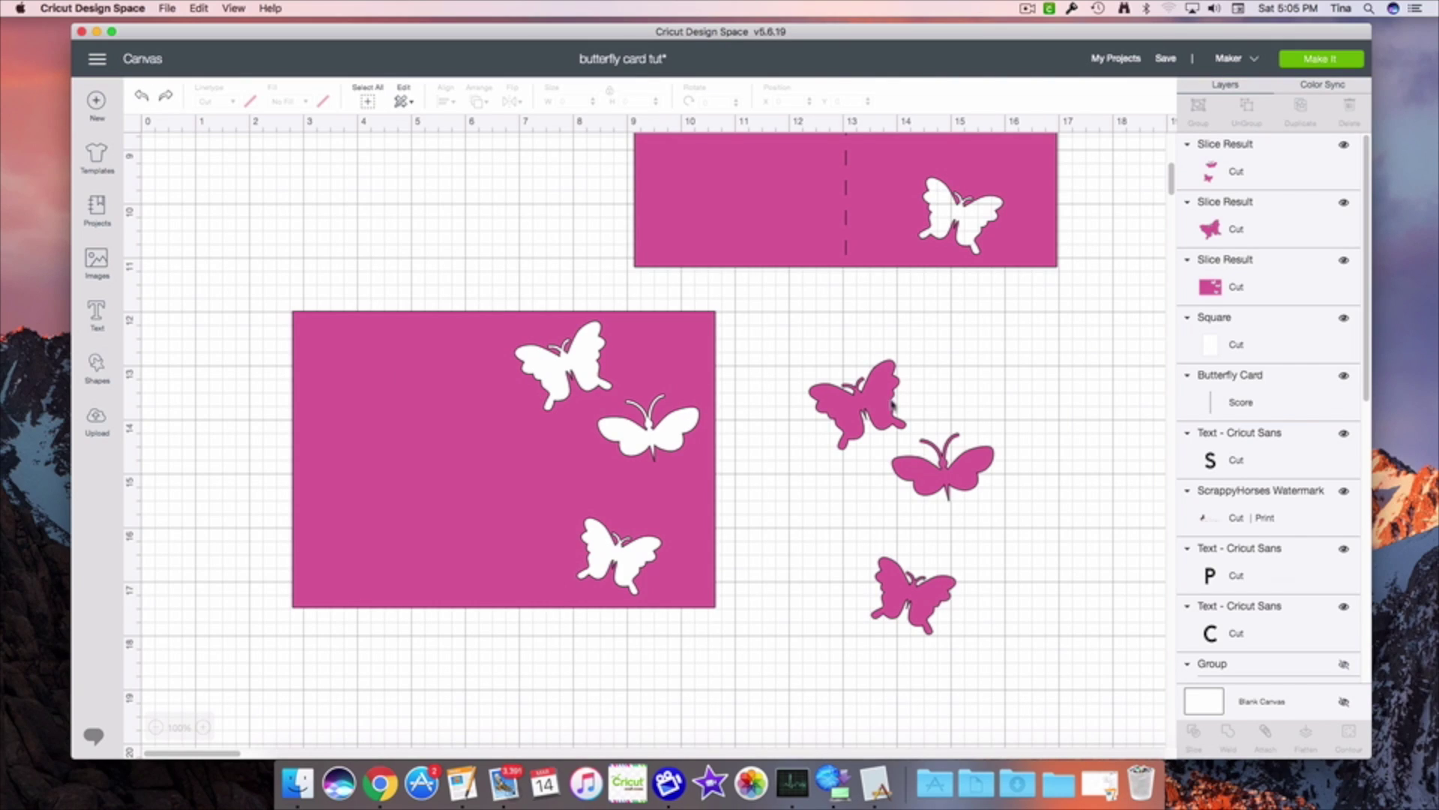
pyautogui.click(96, 368)
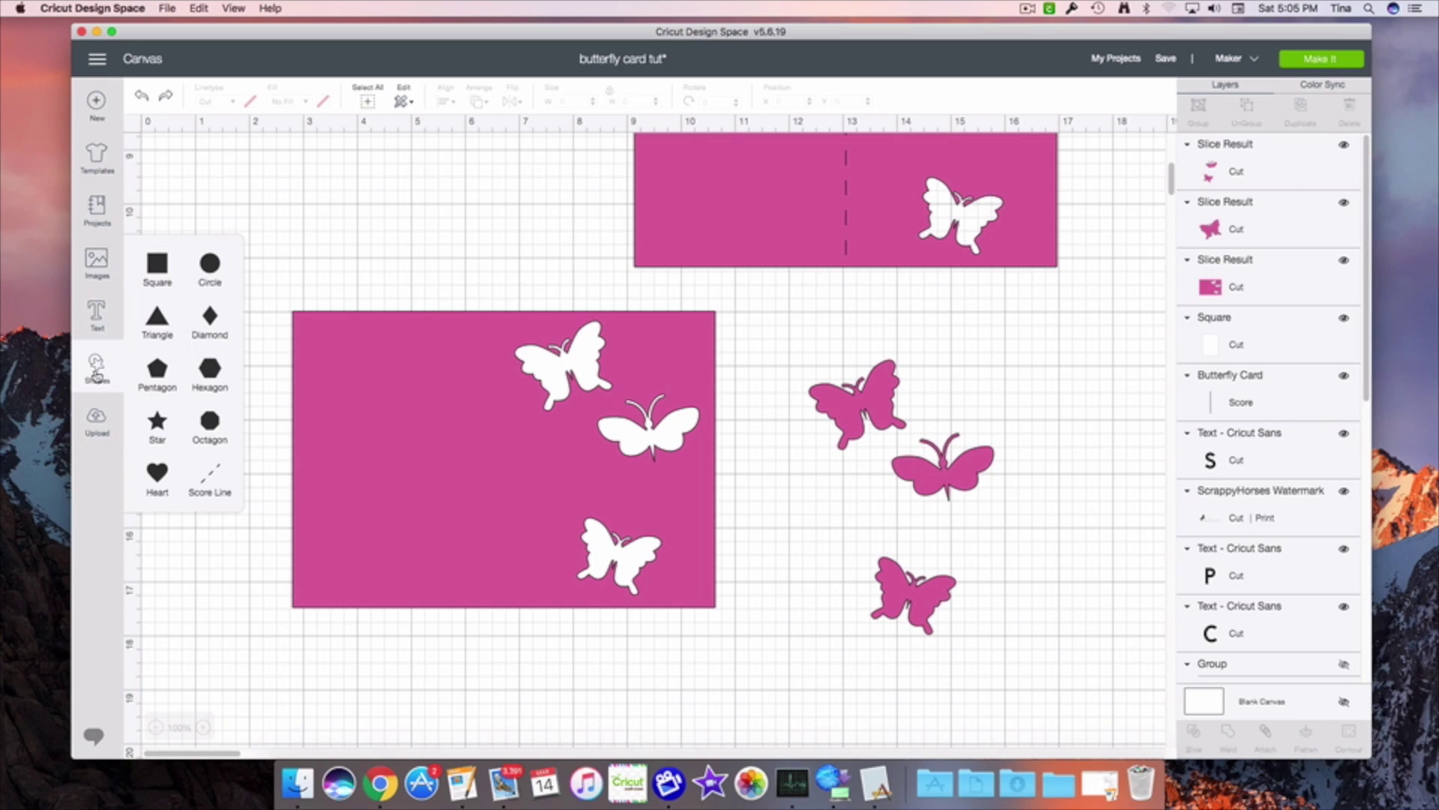
pyautogui.click(210, 263)
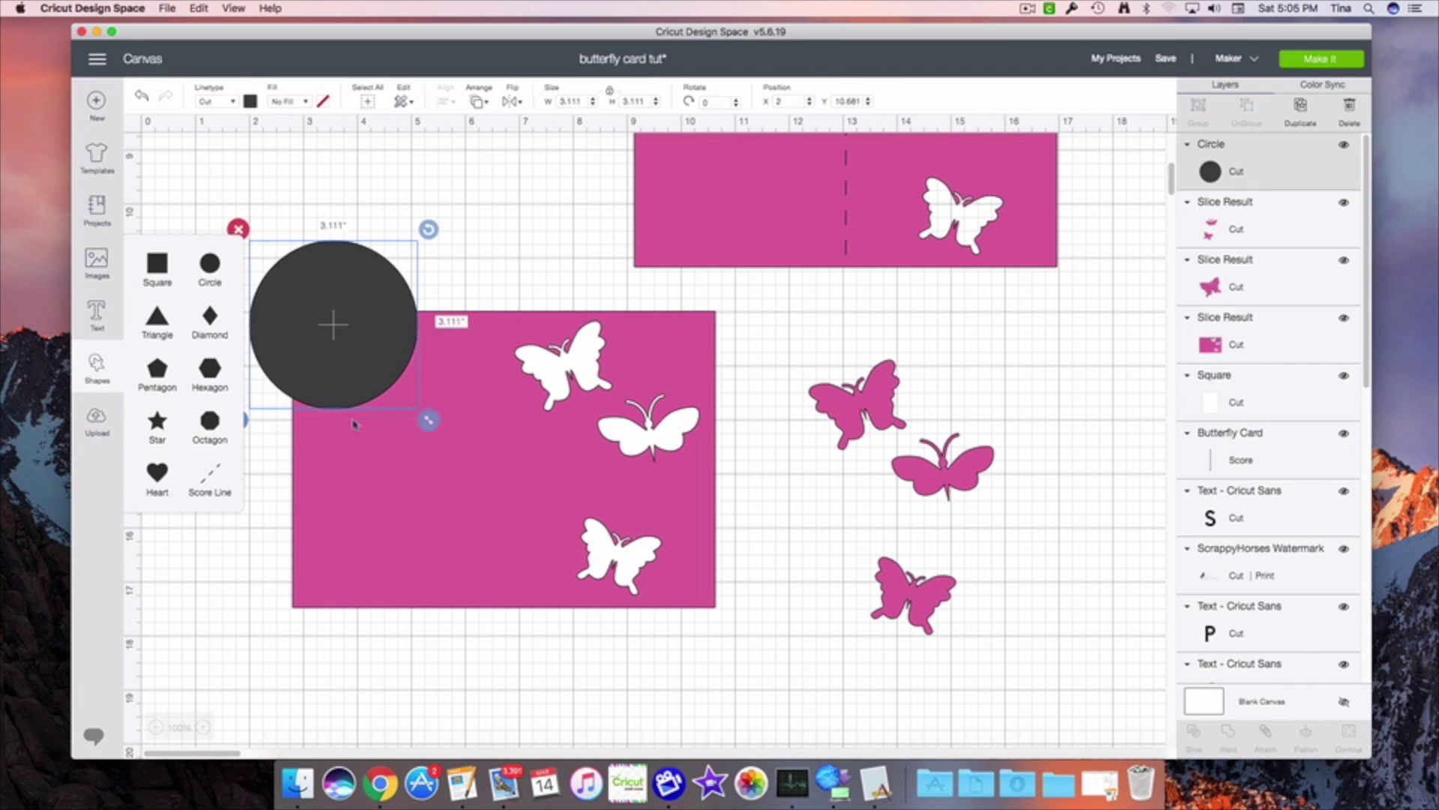
pyautogui.moveTo(327, 339); pyautogui.dragTo(901, 631)
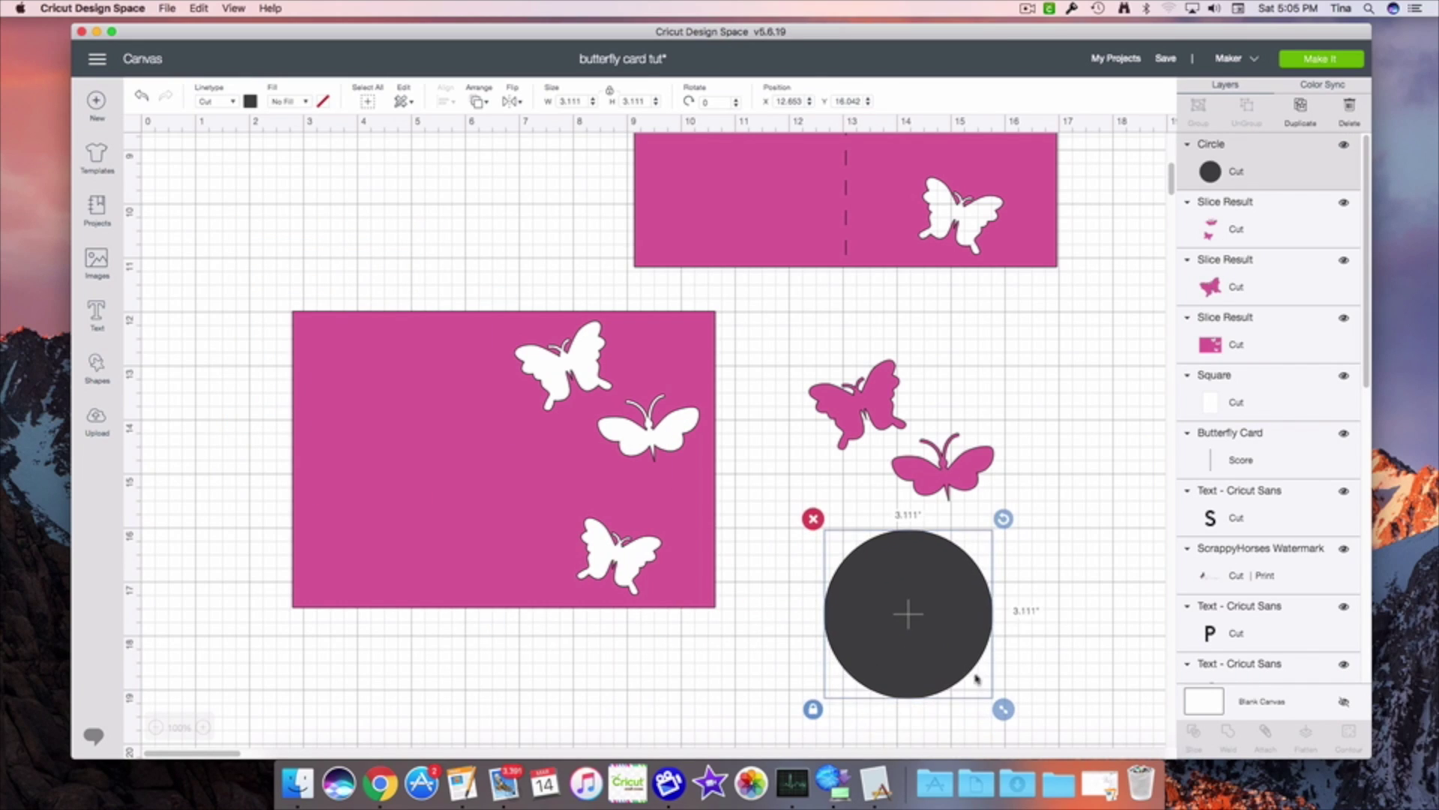
pyautogui.click(1059, 687)
pyautogui.moveTo(1069, 688); pyautogui.dragTo(919, 484)
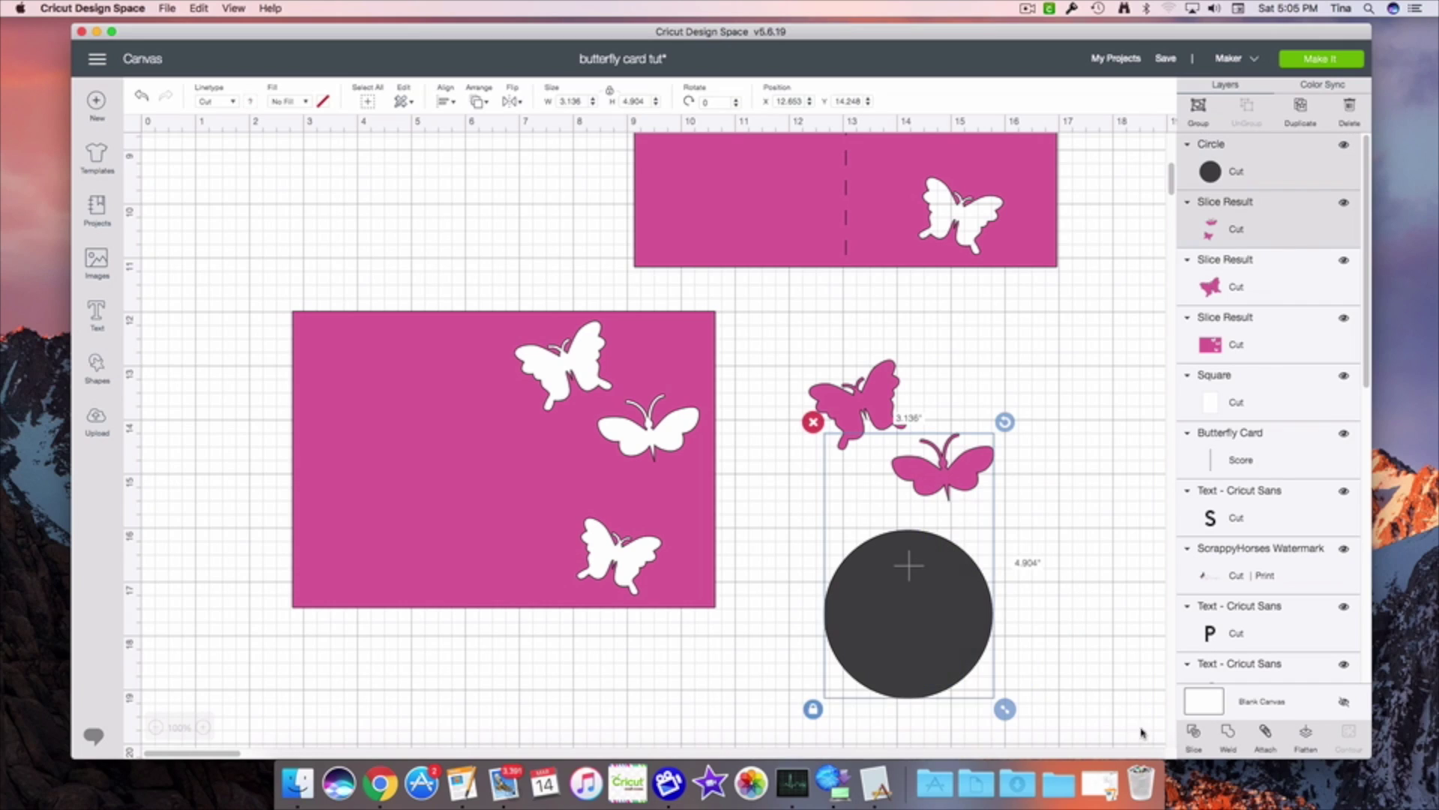
# - Slice the circle against the butterfly and delete the dark circle and butterfly leftovers
pyautogui.click(1207, 738)
pyautogui.moveTo(1008, 668); pyautogui.dragTo(1115, 681)
pyautogui.press('Delete')
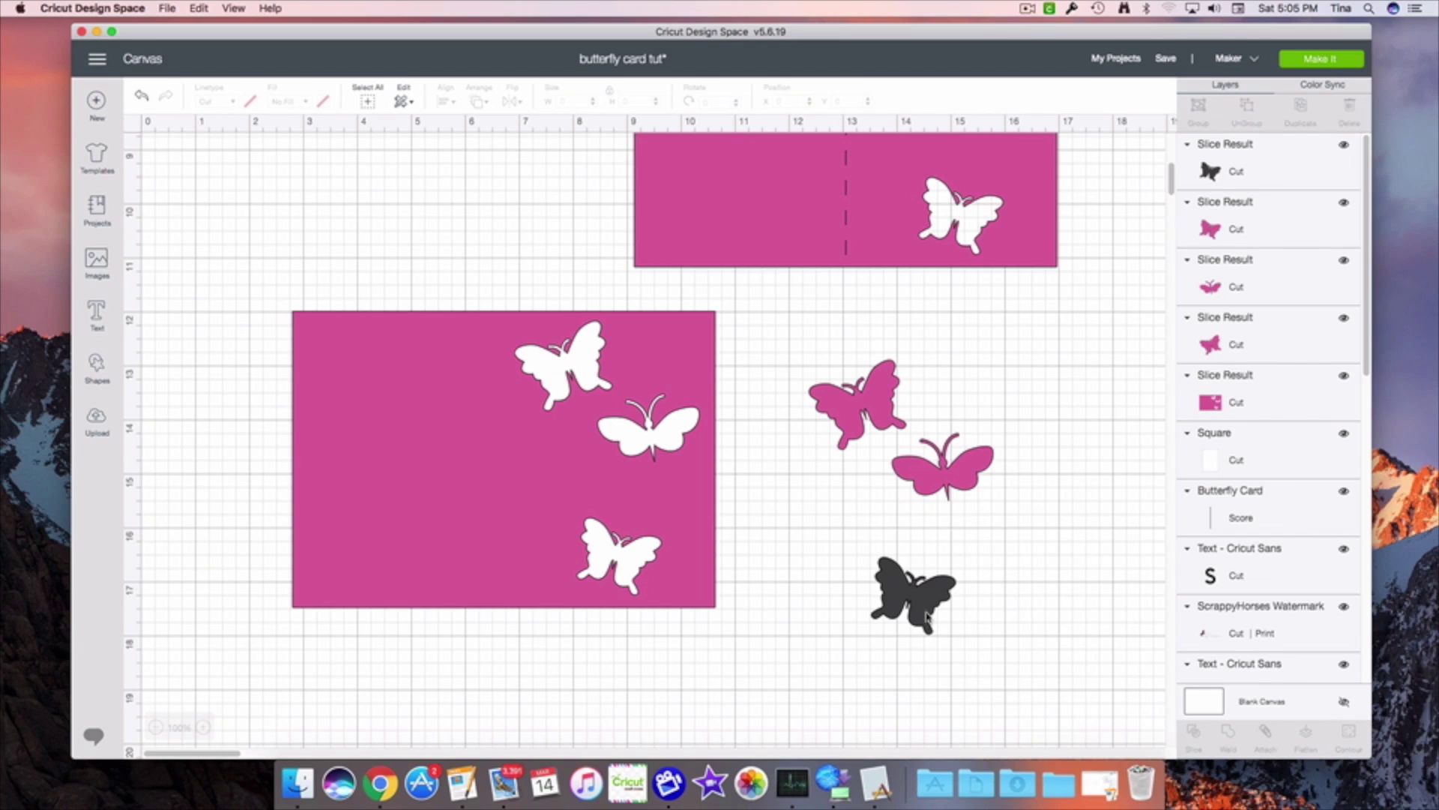
pyautogui.moveTo(928, 617); pyautogui.dragTo(1091, 685)
pyautogui.press('Delete')
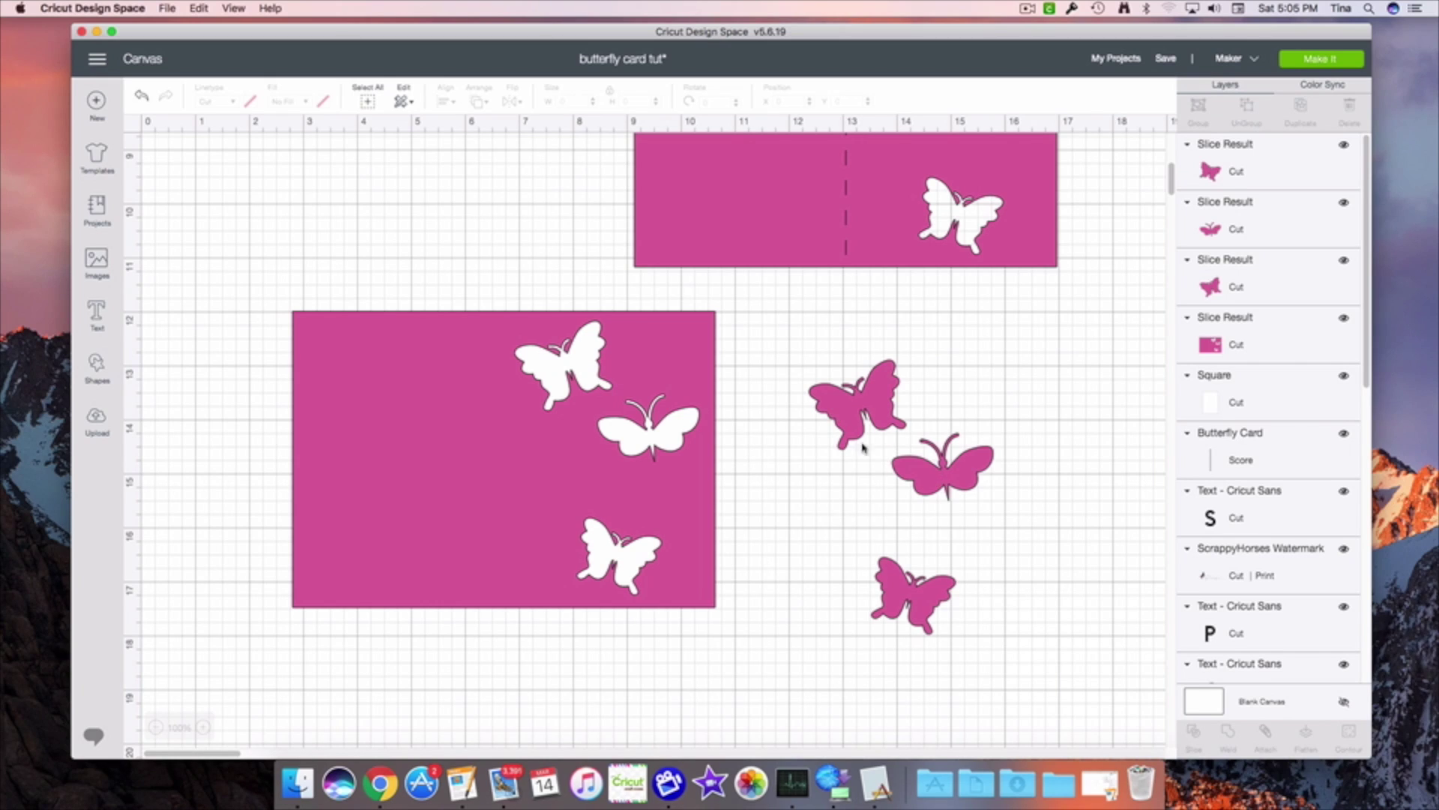
pyautogui.click(848, 411)
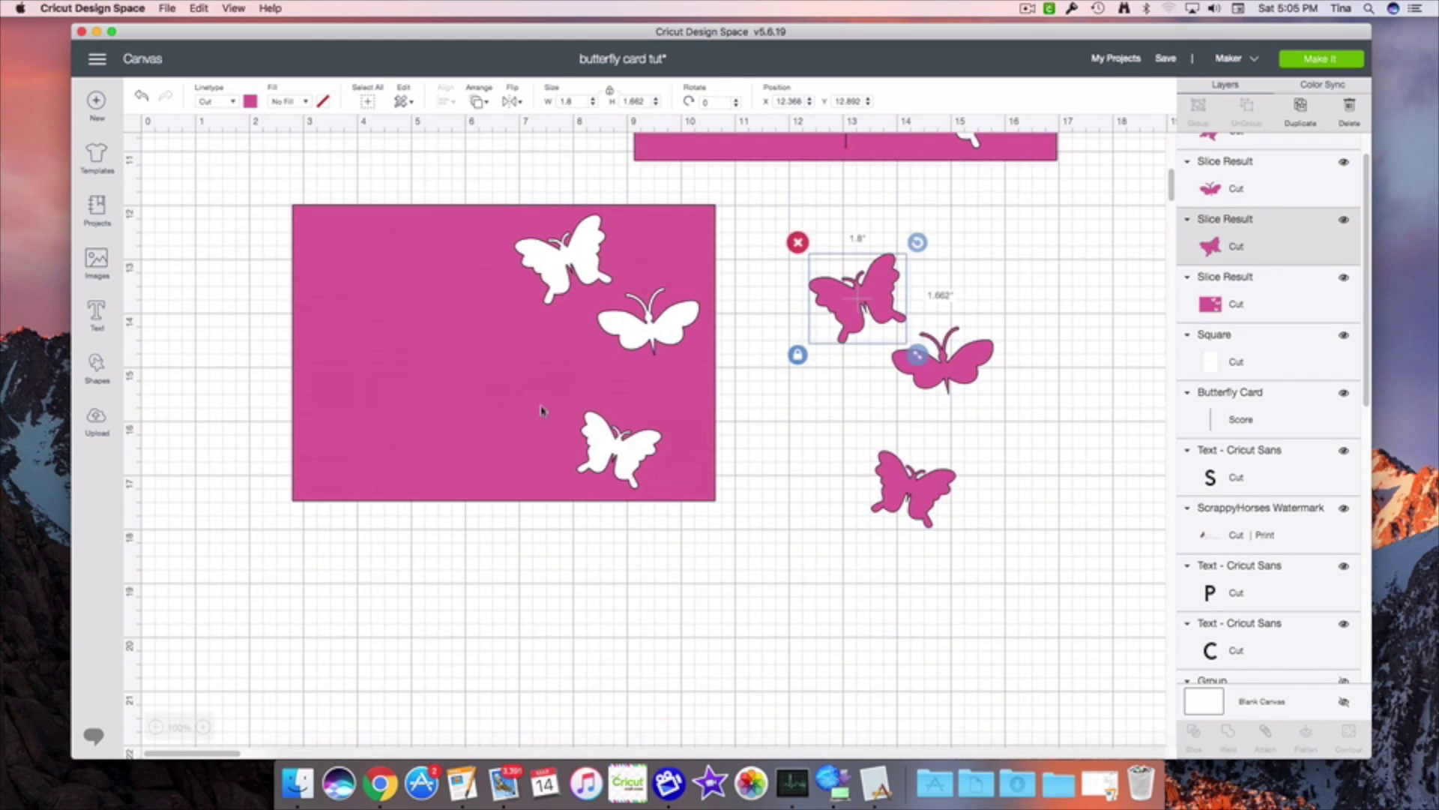
# - Set the first loose butterfly's fill to Print using the pink gradient pattern
pyautogui.scroll(3, 543, 404)
pyautogui.scroll(2, 543, 409)
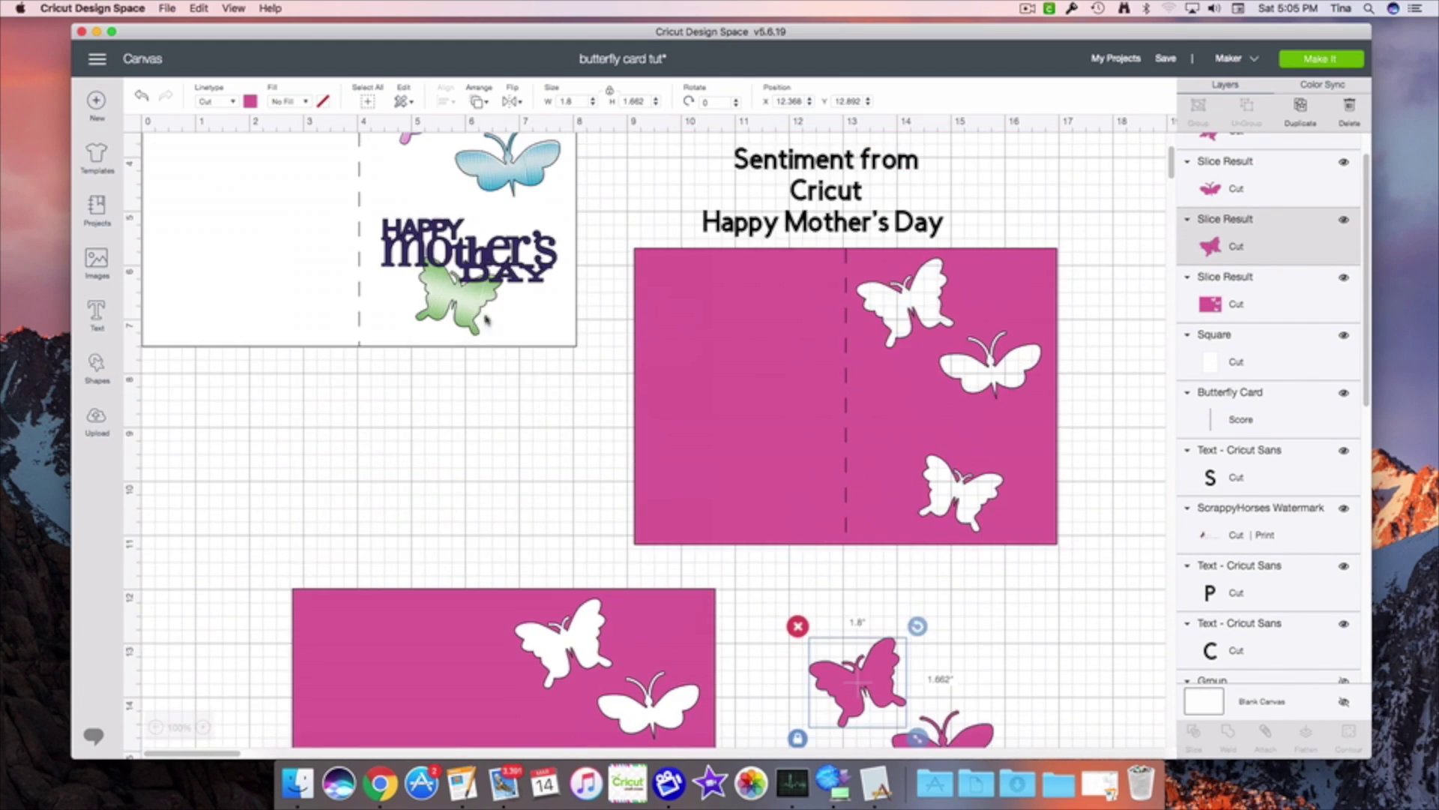
pyautogui.click(286, 105)
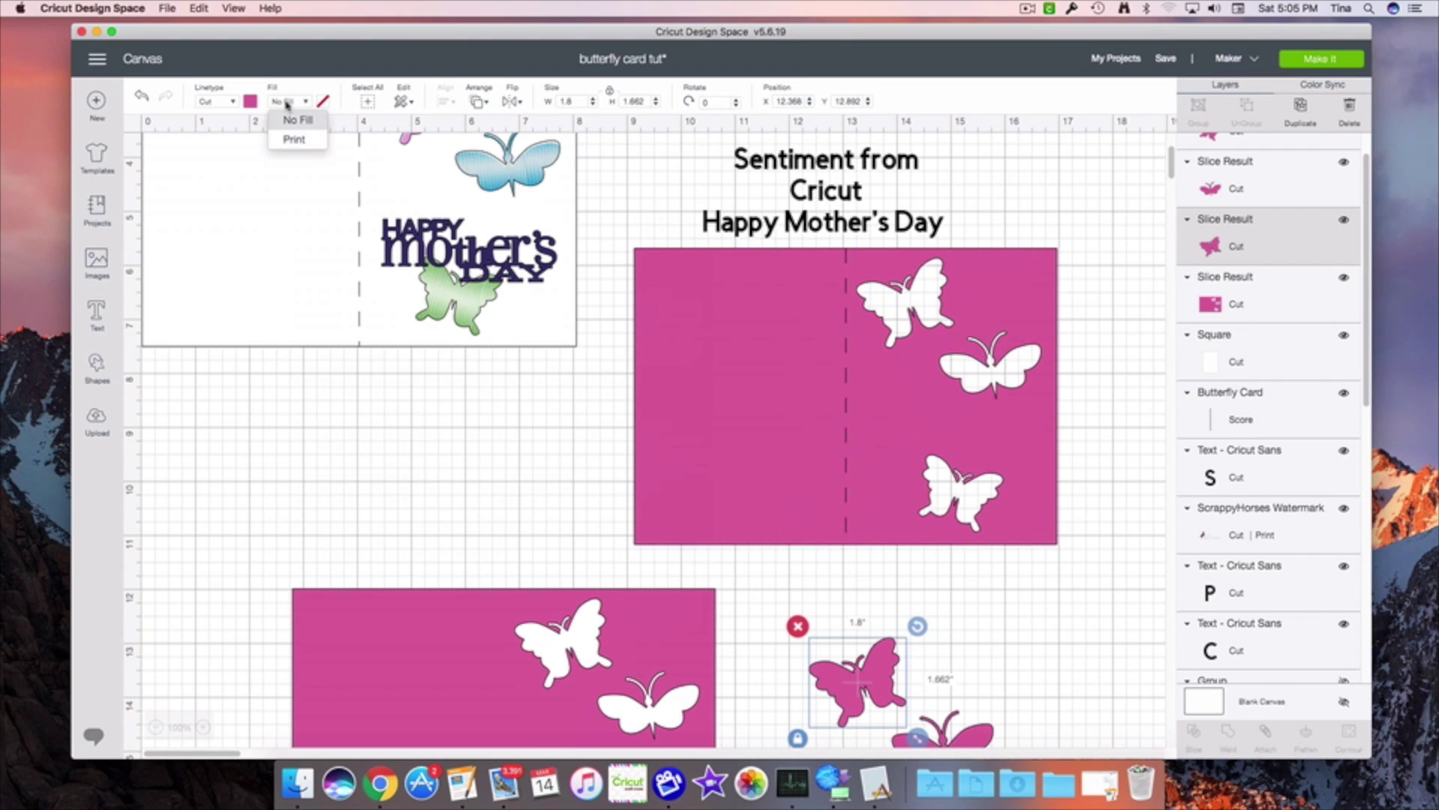
pyautogui.click(293, 139)
pyautogui.click(324, 102)
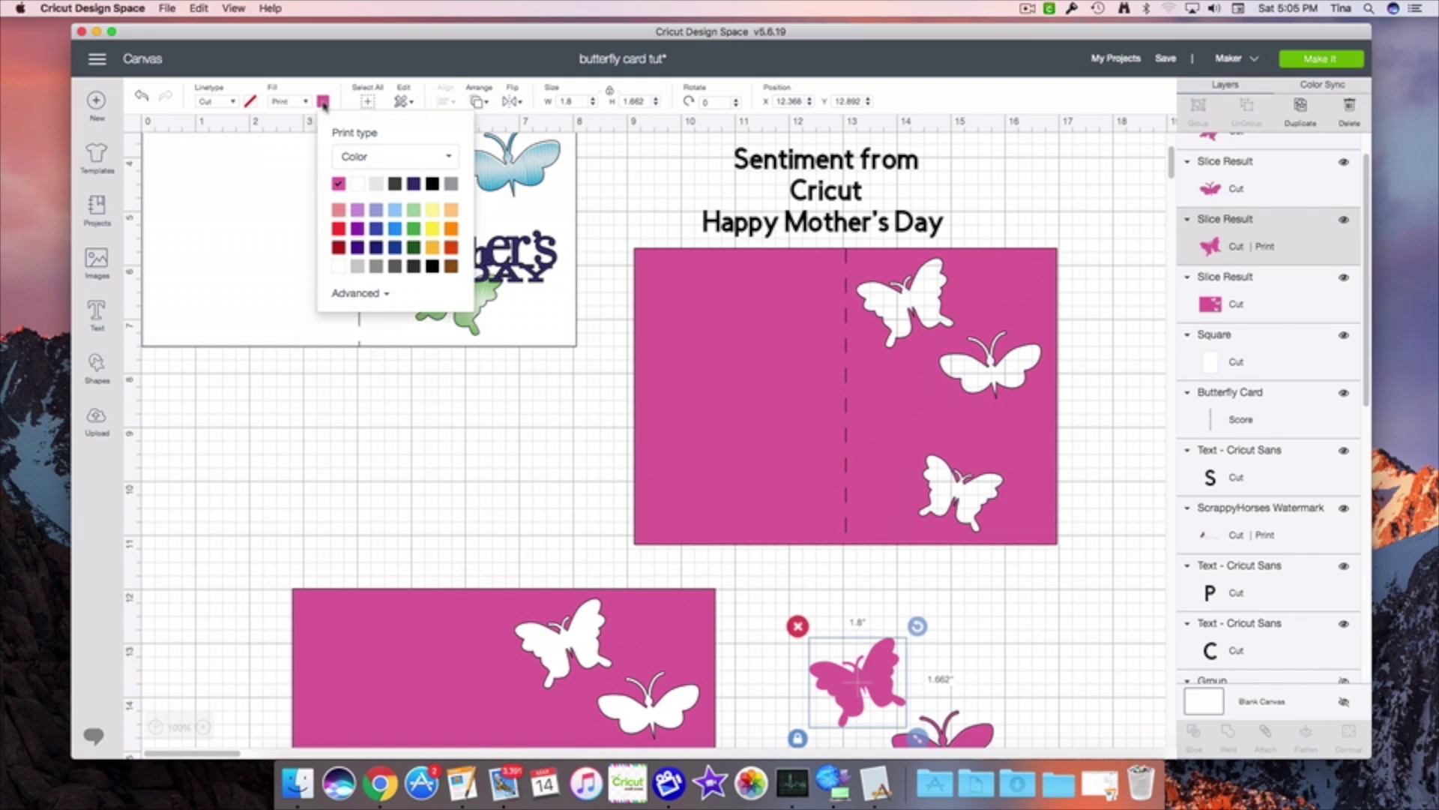
pyautogui.click(370, 159)
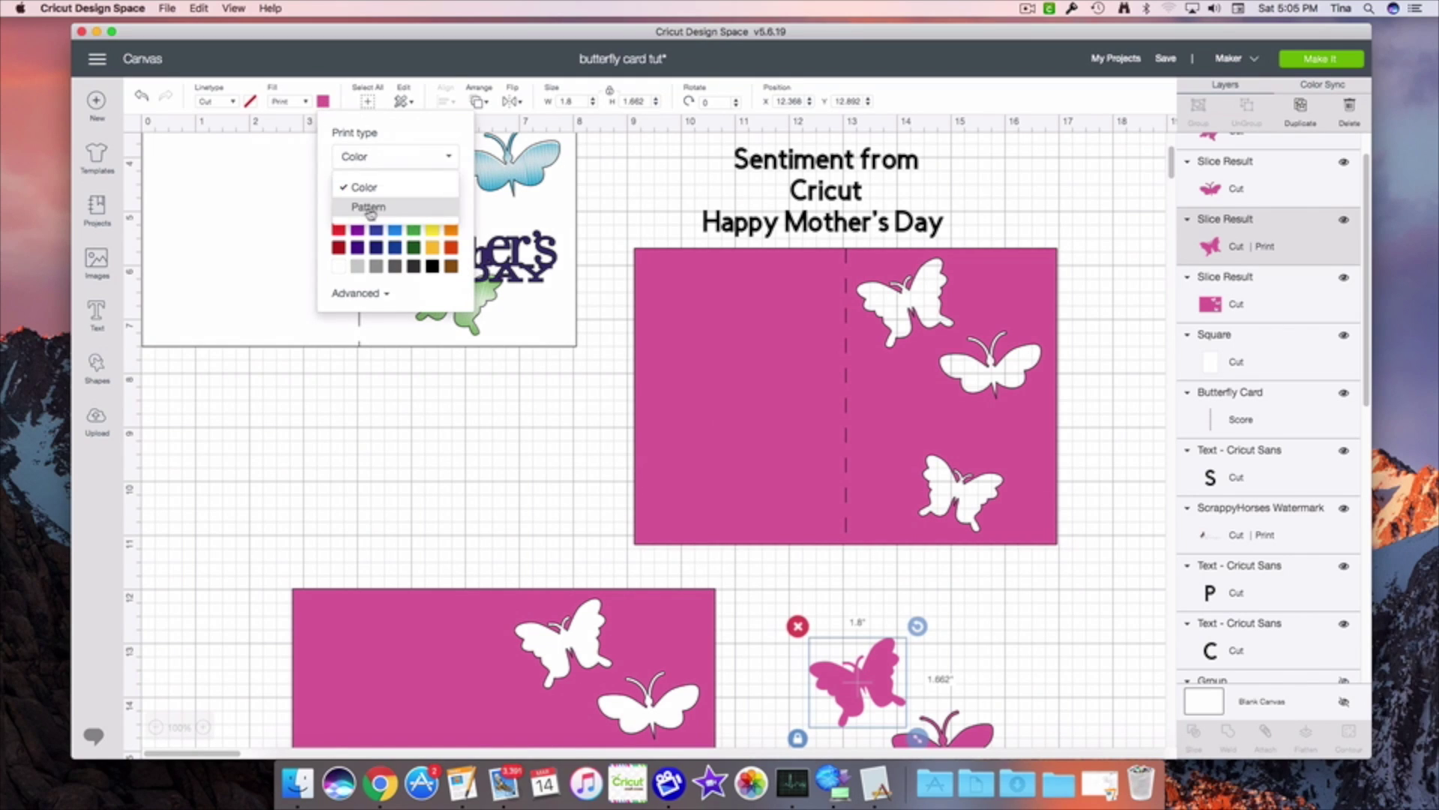
pyautogui.click(371, 208)
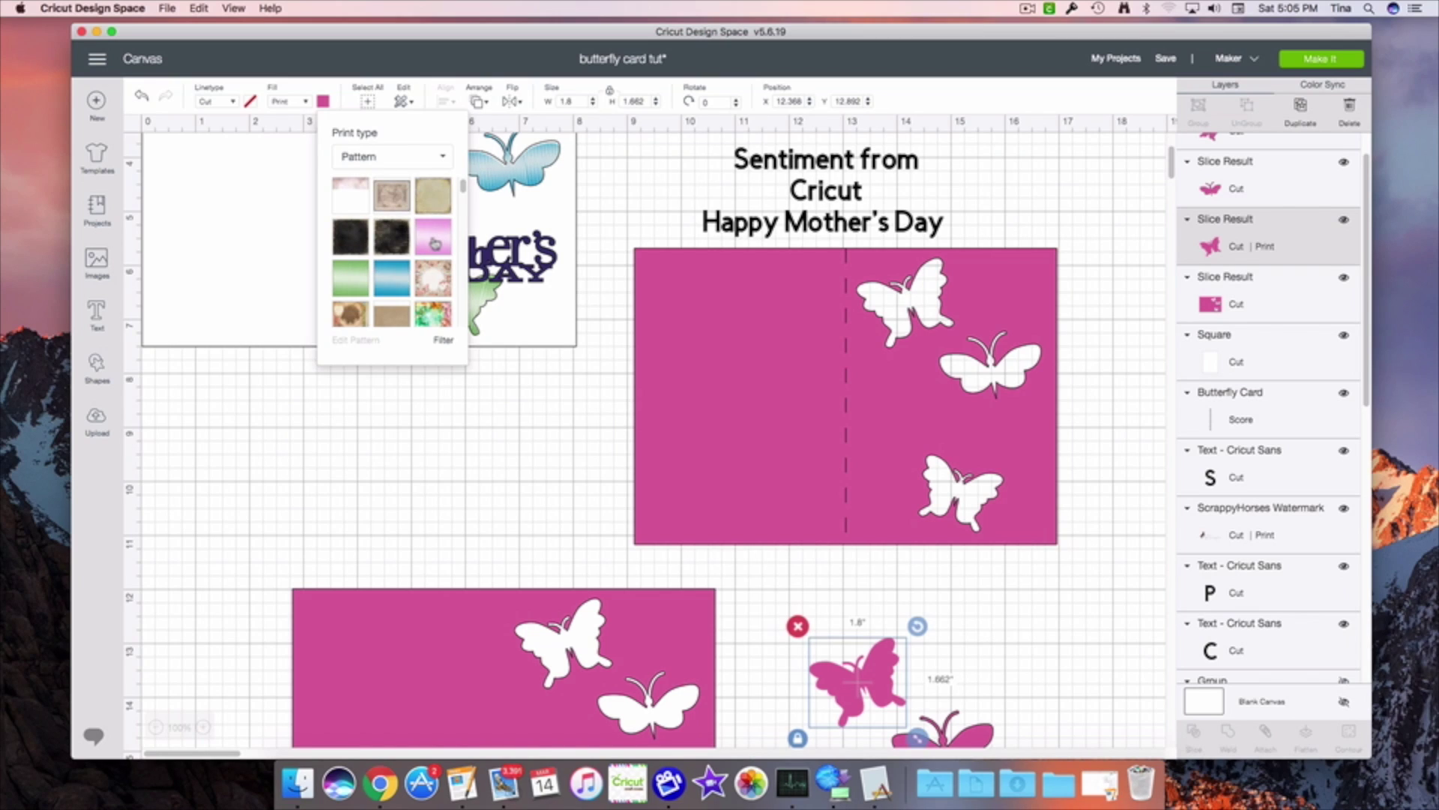
pyautogui.click(434, 242)
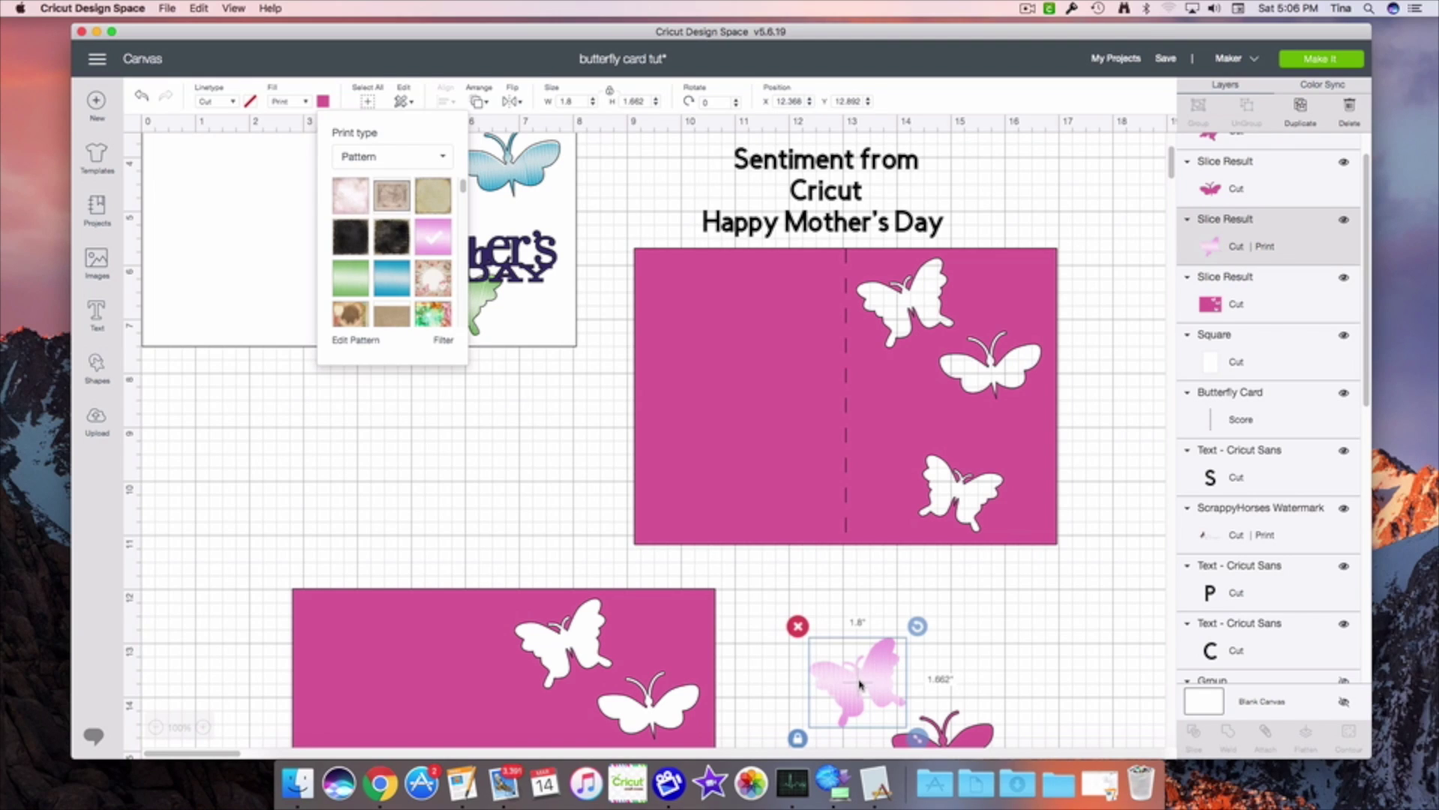
pyautogui.click(983, 746)
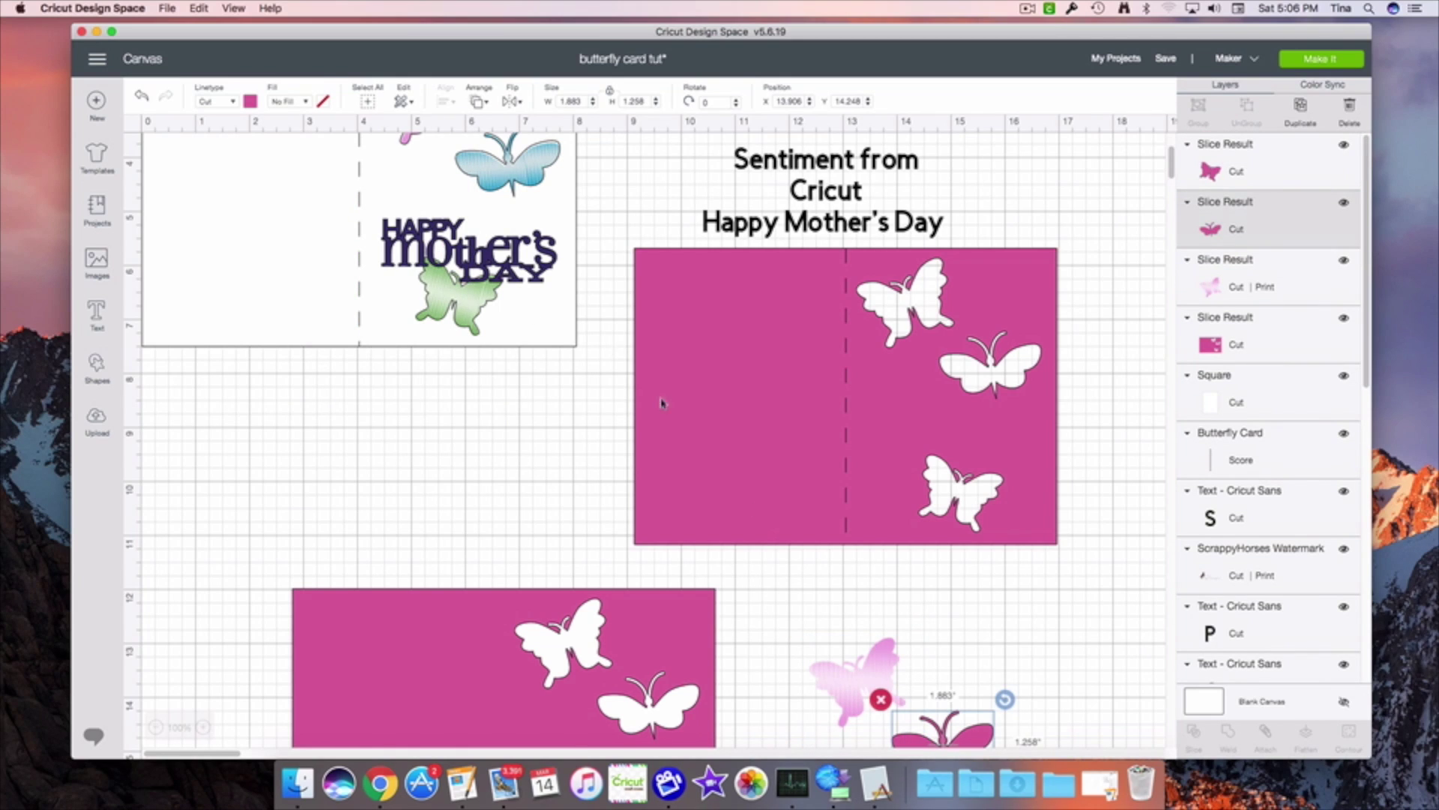
# - Change the second butterfly's fill to Print with the green gradient pattern
pyautogui.click(306, 102)
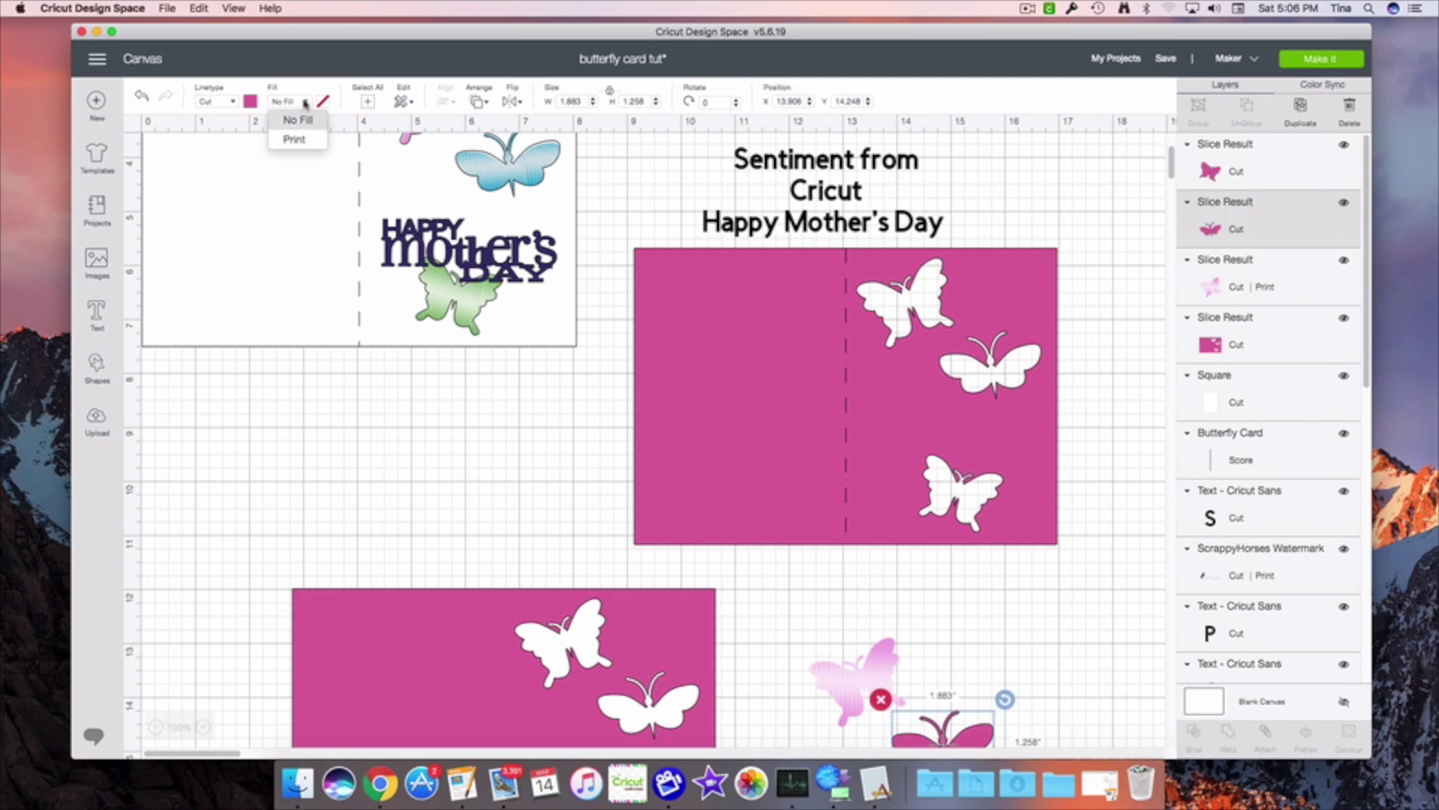
pyautogui.click(300, 138)
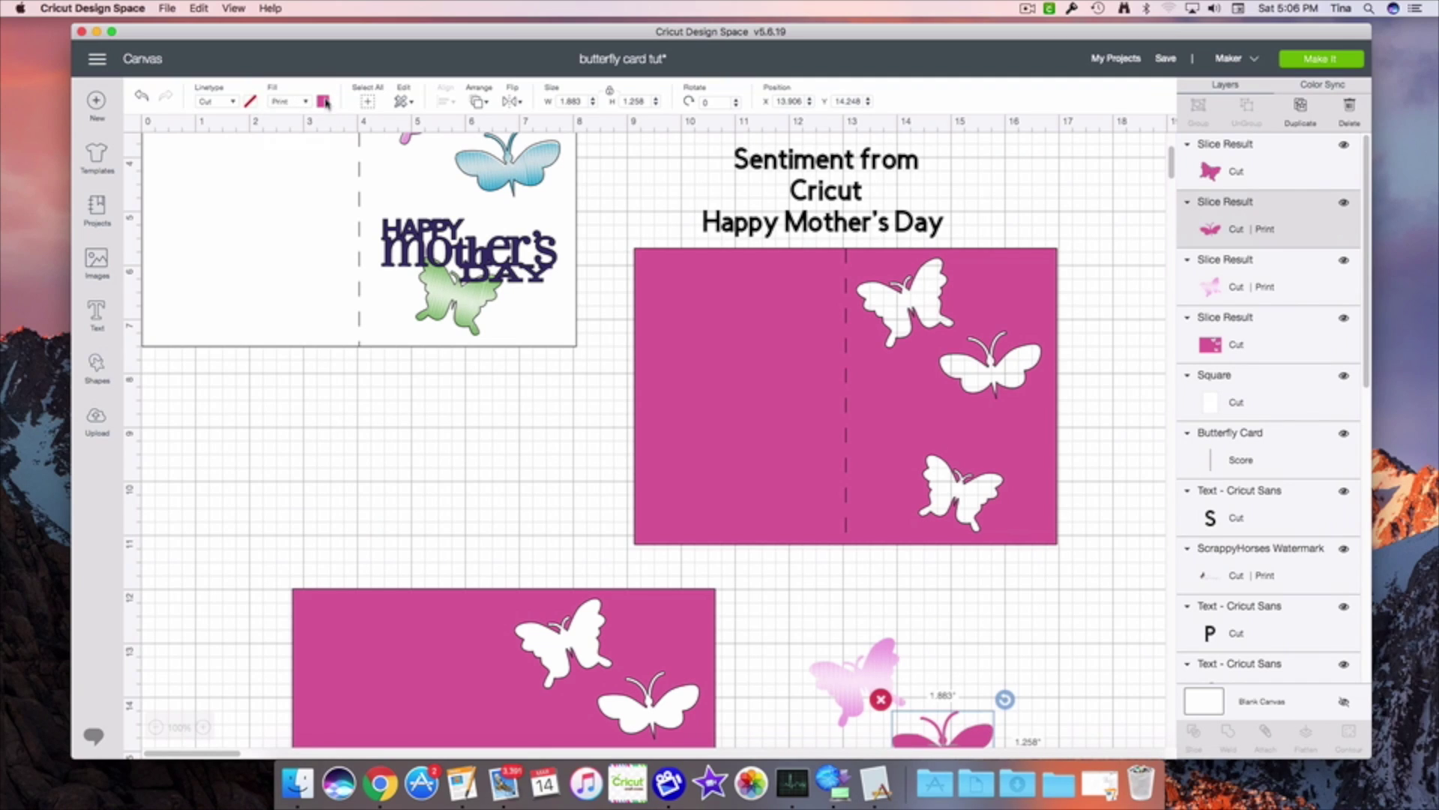
pyautogui.click(323, 102)
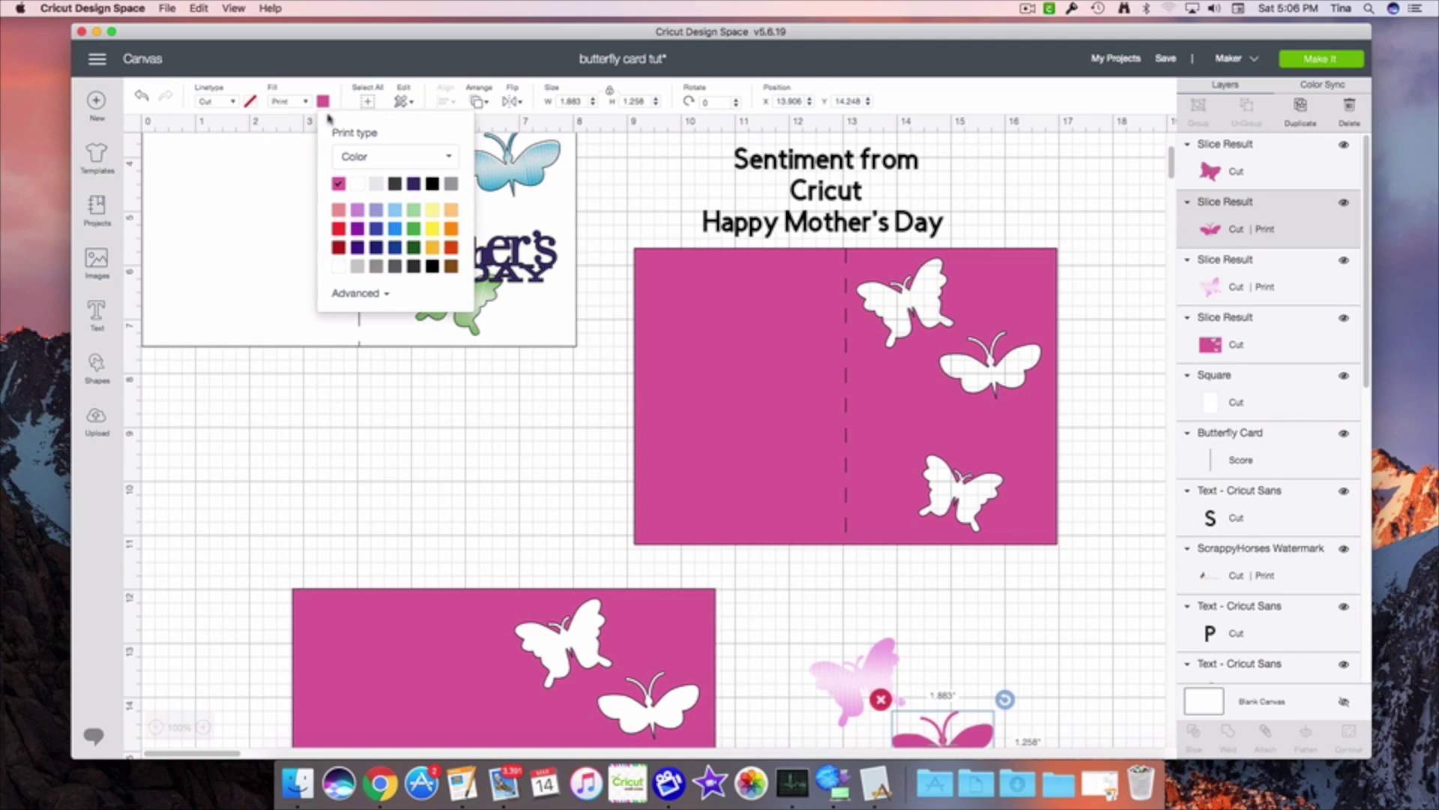
pyautogui.click(346, 156)
pyautogui.click(364, 204)
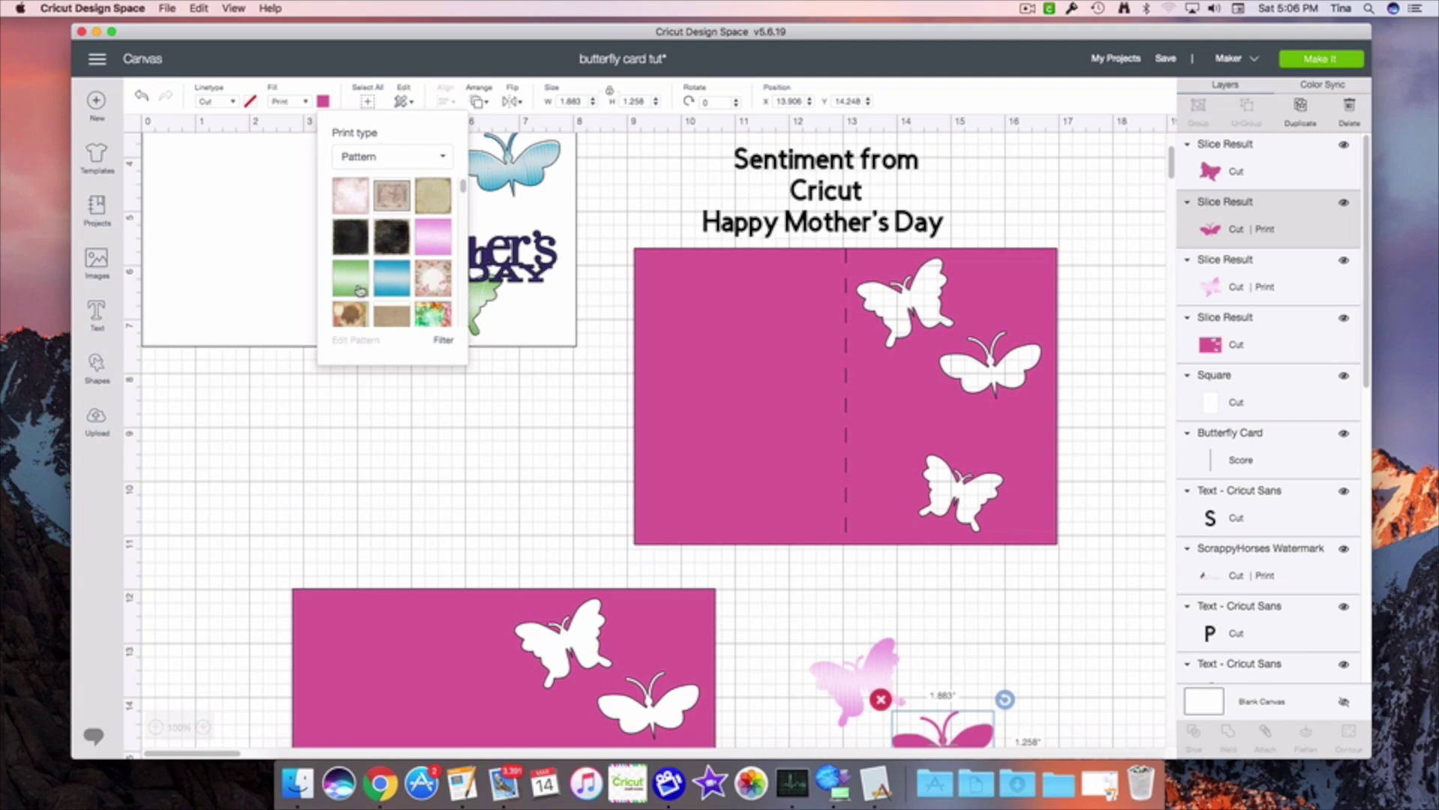
pyautogui.click(359, 288)
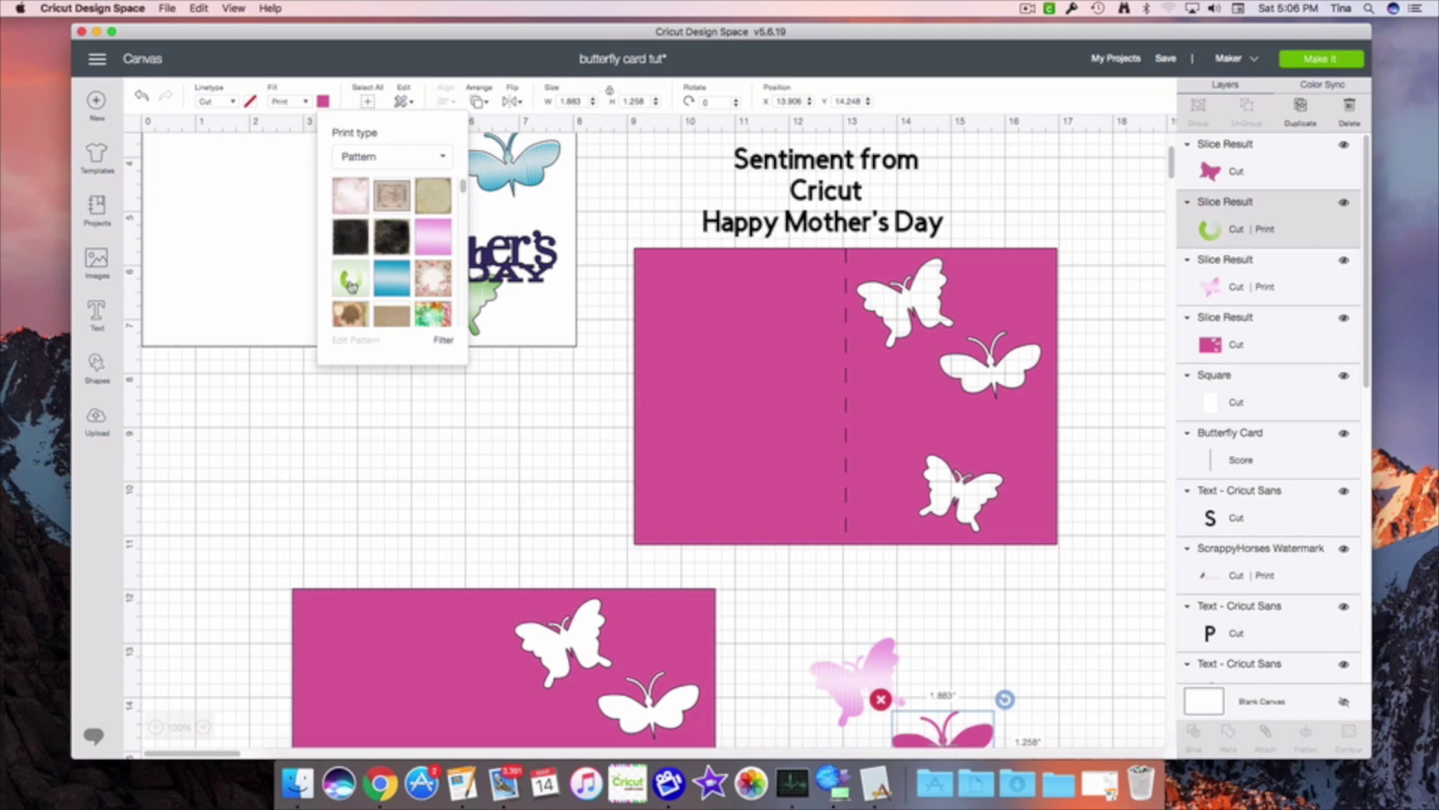
pyautogui.click(351, 287)
pyautogui.scroll(-1, 795, 480)
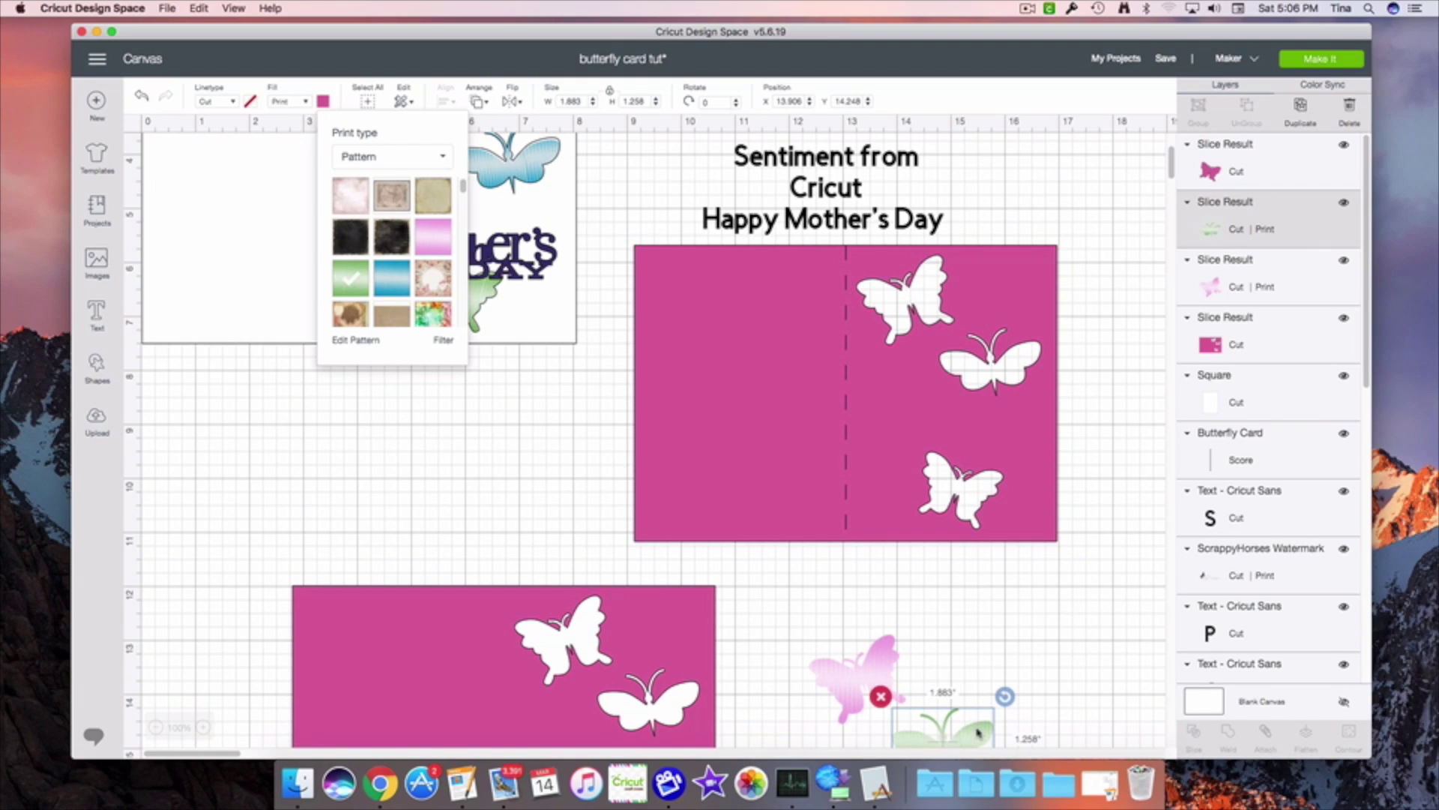
pyautogui.scroll(-5, 978, 731)
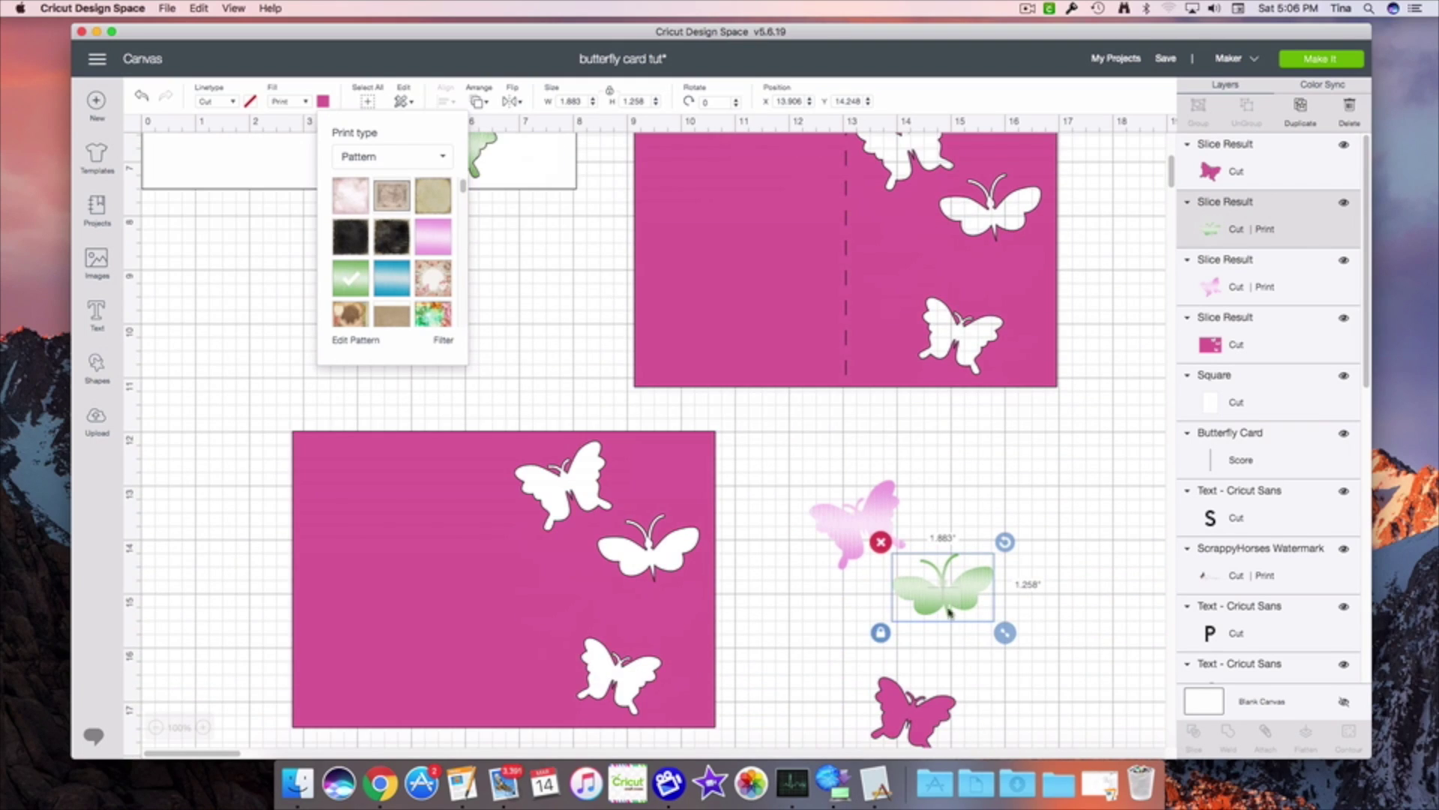
pyautogui.scroll(10, 905, 721)
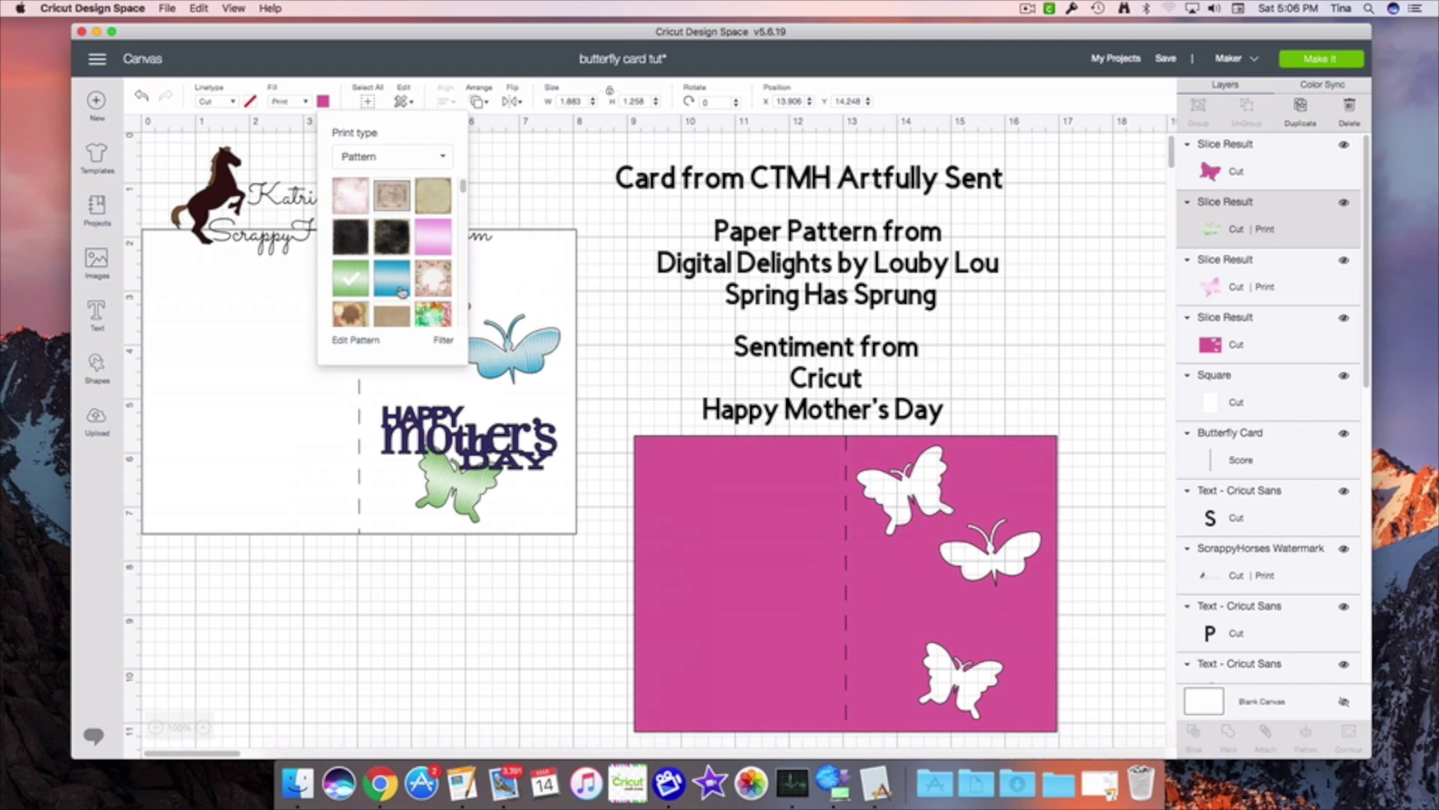
pyautogui.scroll(-10, 811, 620)
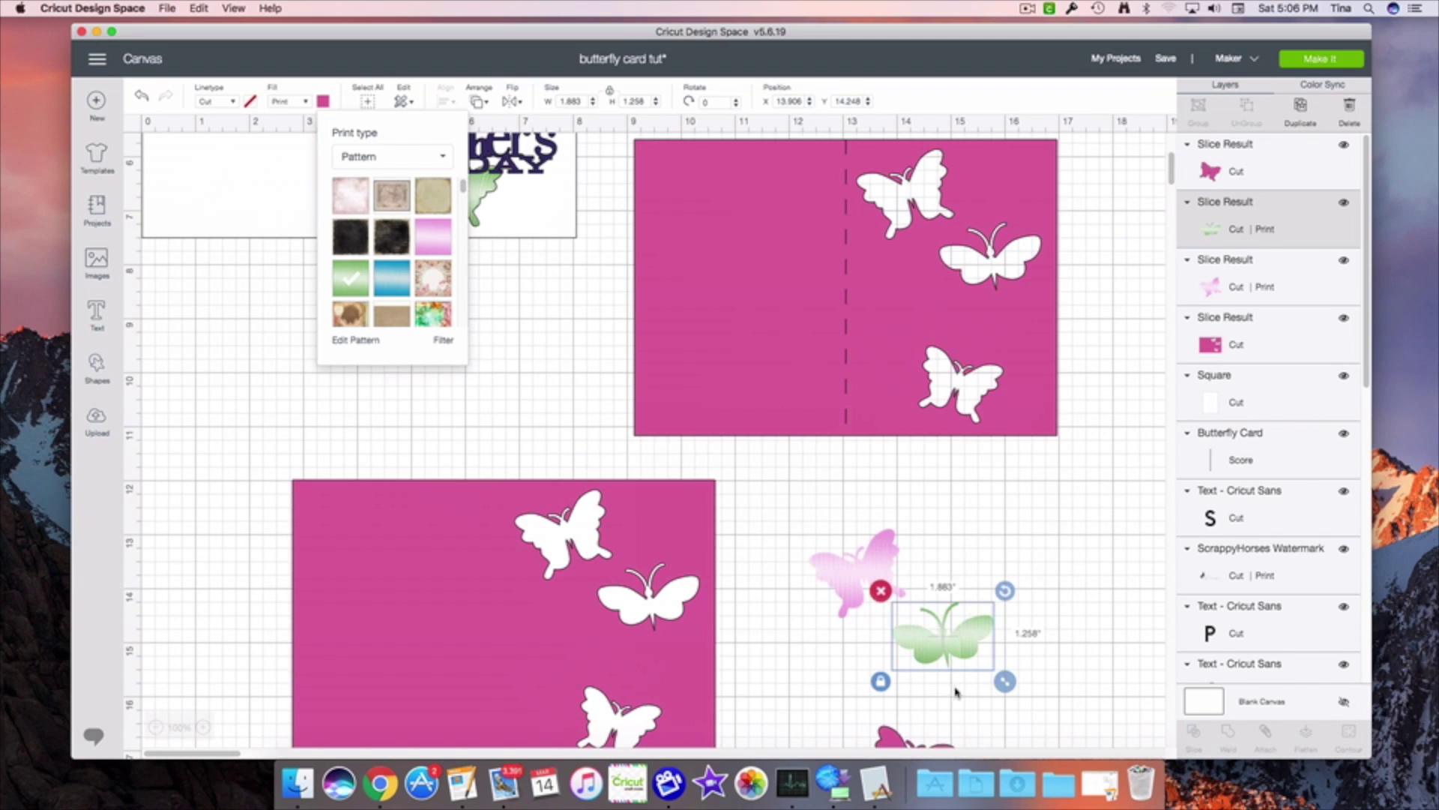
# - Give the third butterfly a Print fill with the blue gradient pattern
pyautogui.click(898, 742)
pyautogui.scroll(9, 635, 441)
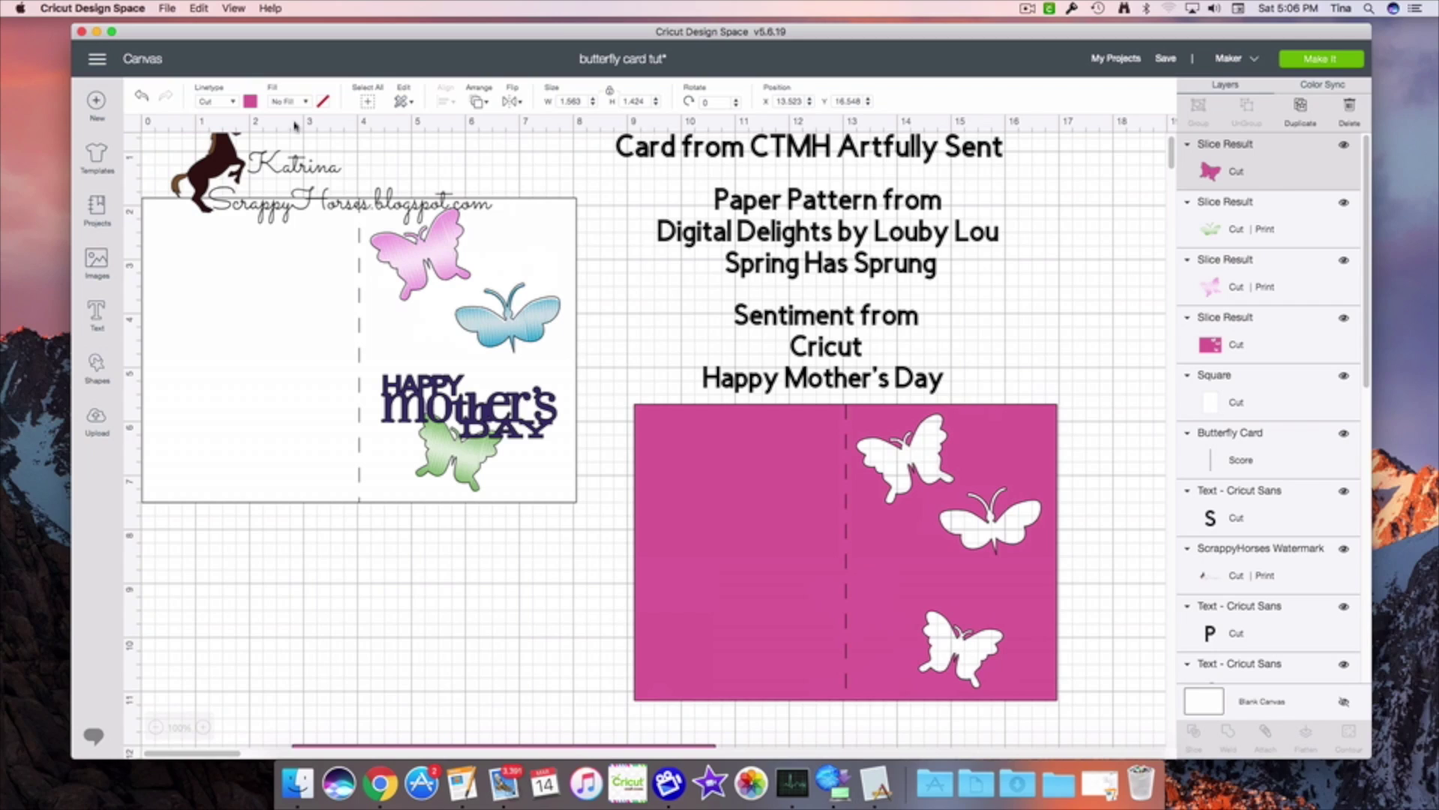
pyautogui.click(302, 102)
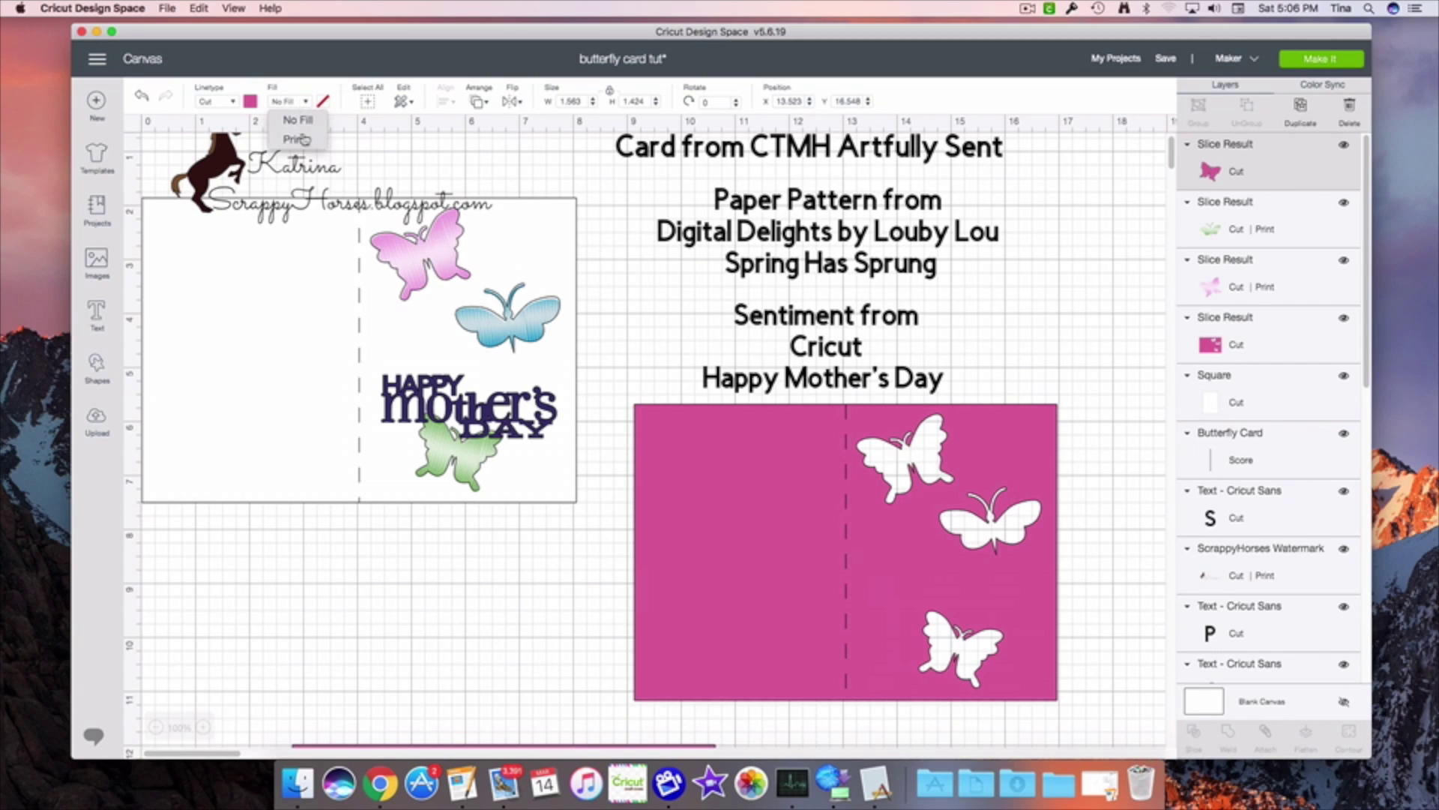
pyautogui.click(298, 140)
pyautogui.click(325, 102)
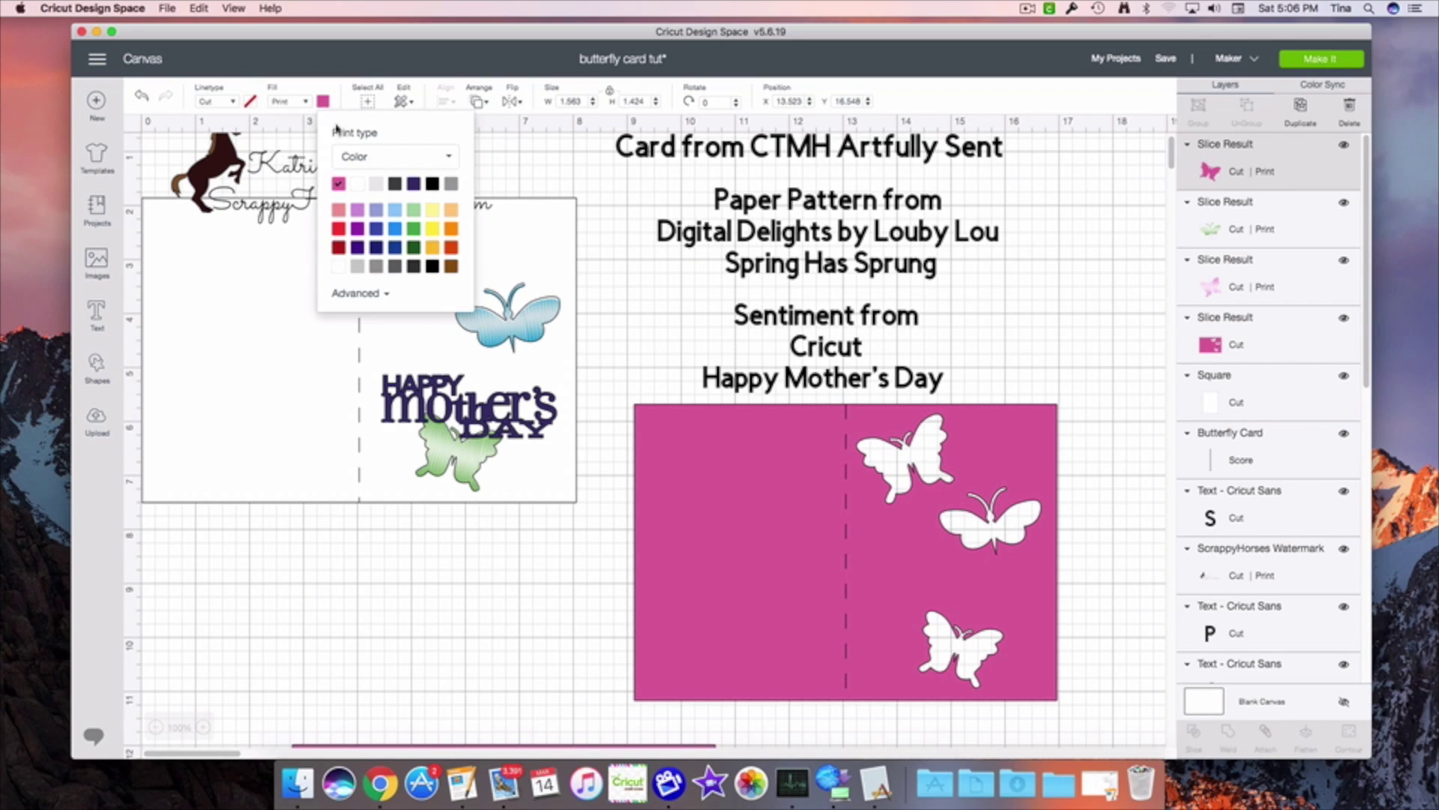
pyautogui.click(358, 157)
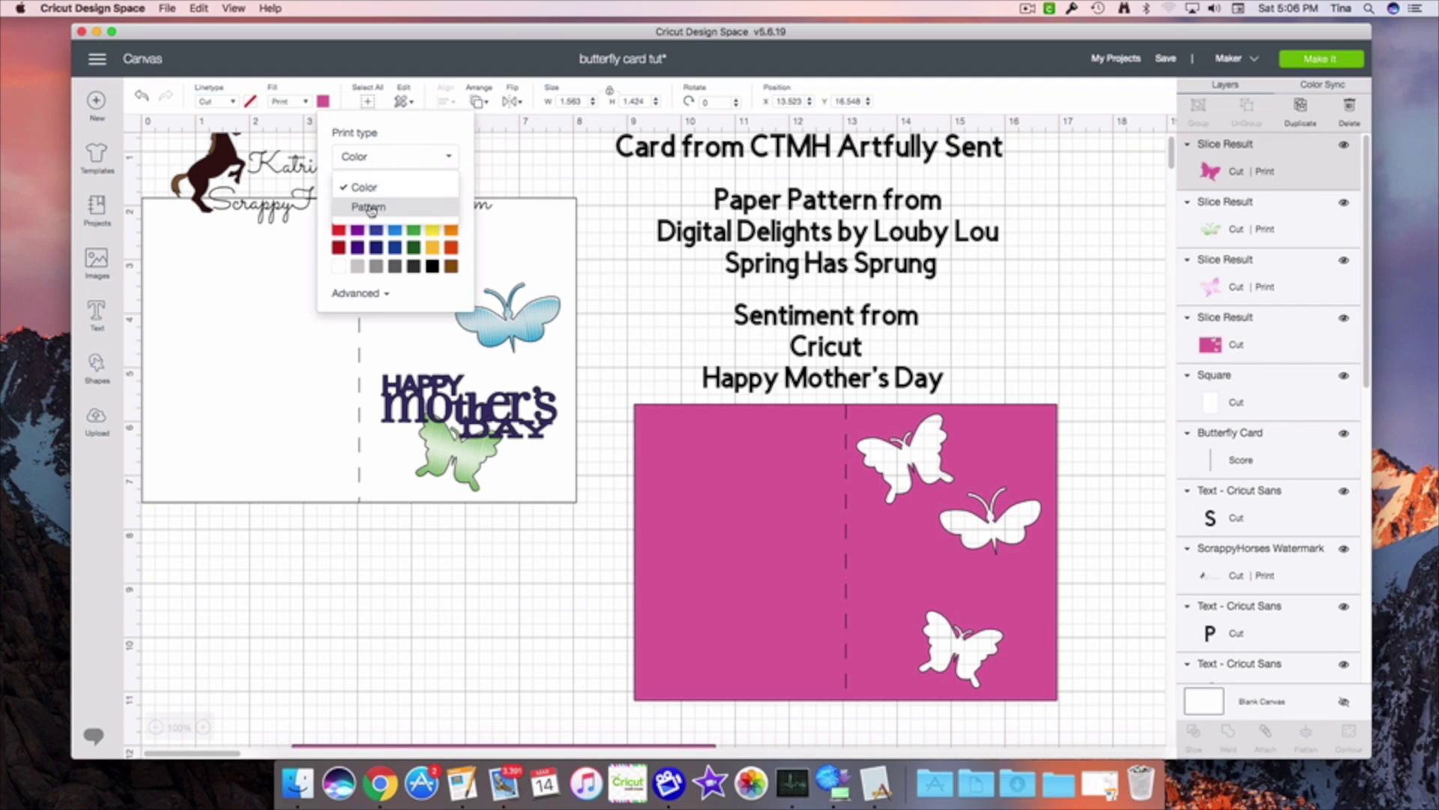
pyautogui.click(370, 210)
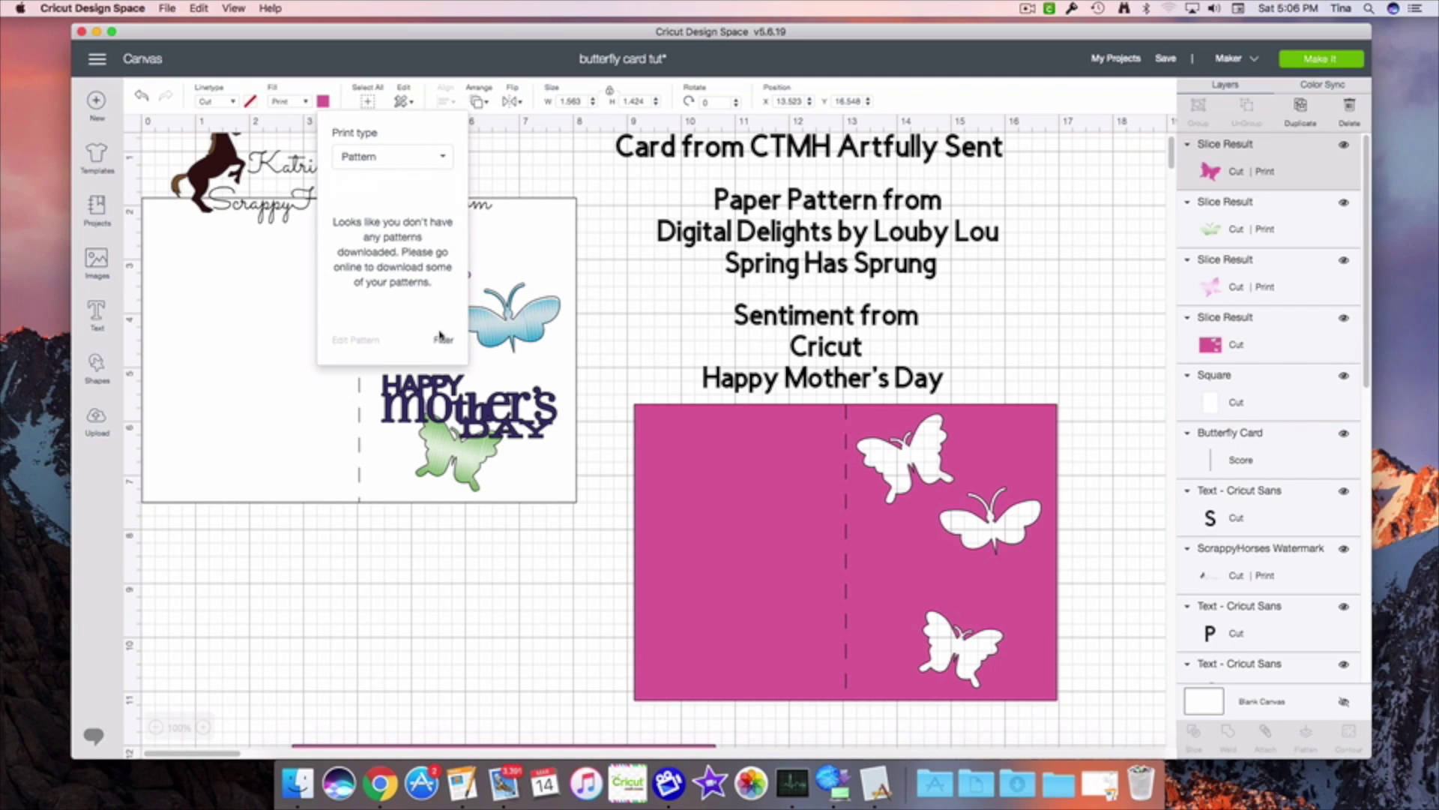
pyautogui.click(393, 279)
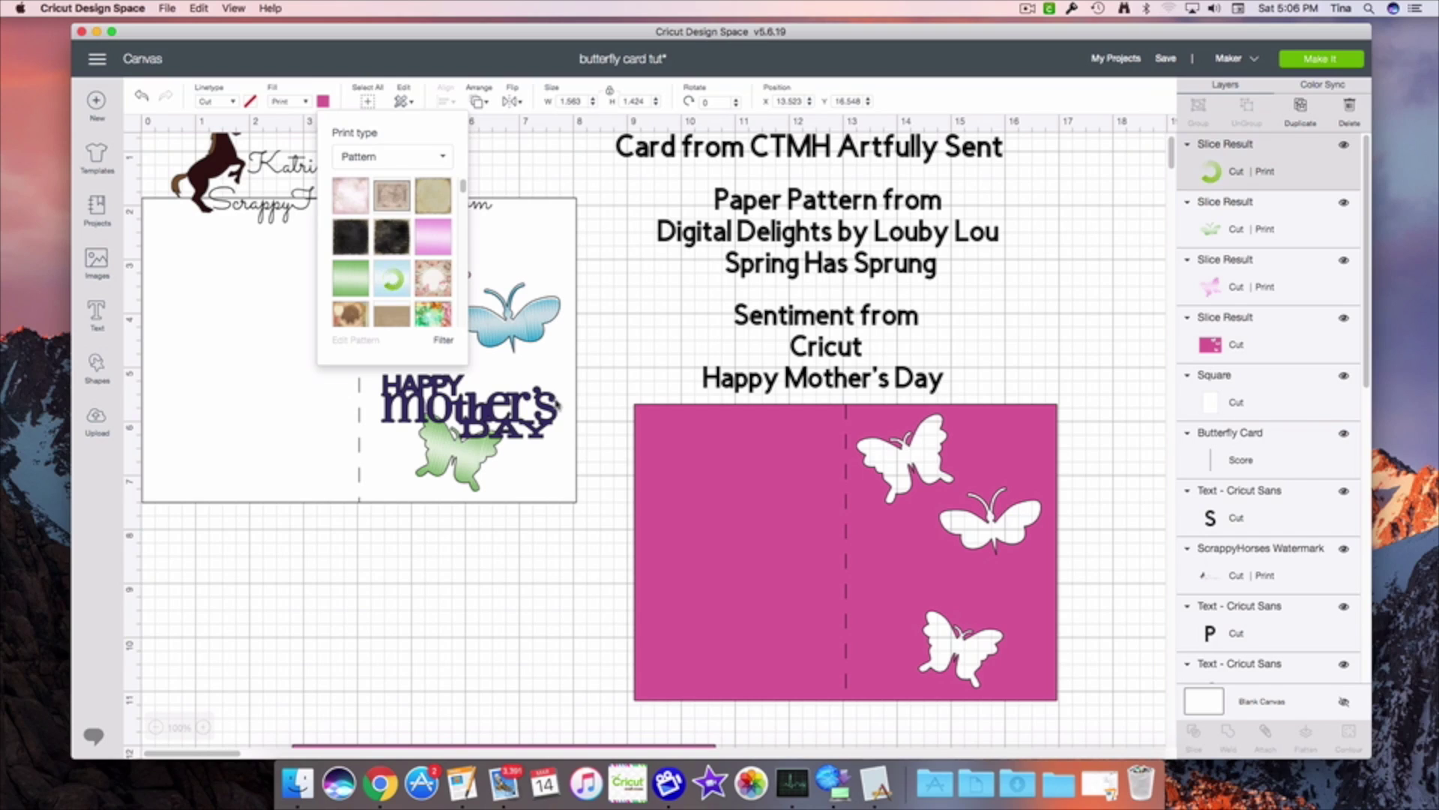
pyautogui.scroll(-10, 529, 460)
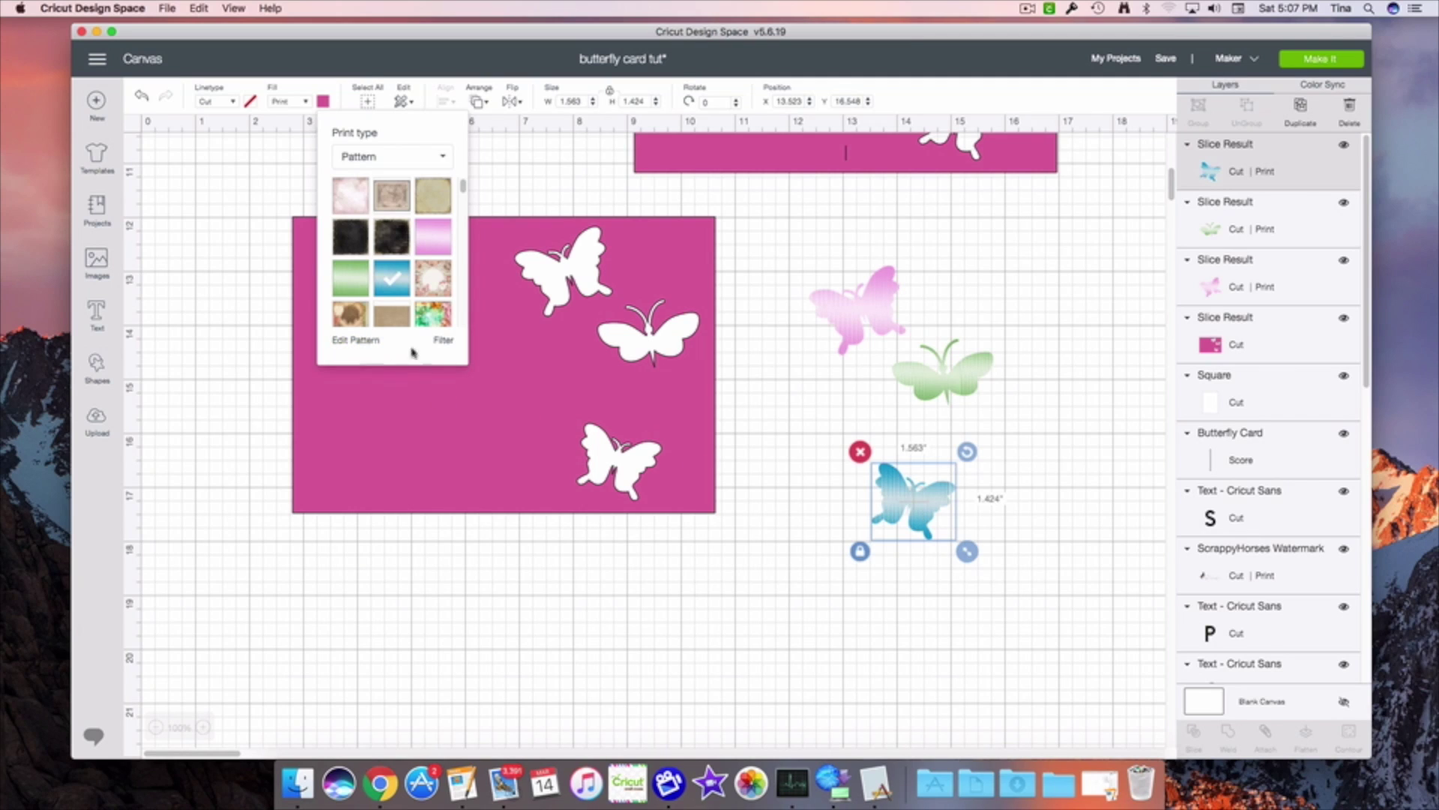
pyautogui.click(520, 562)
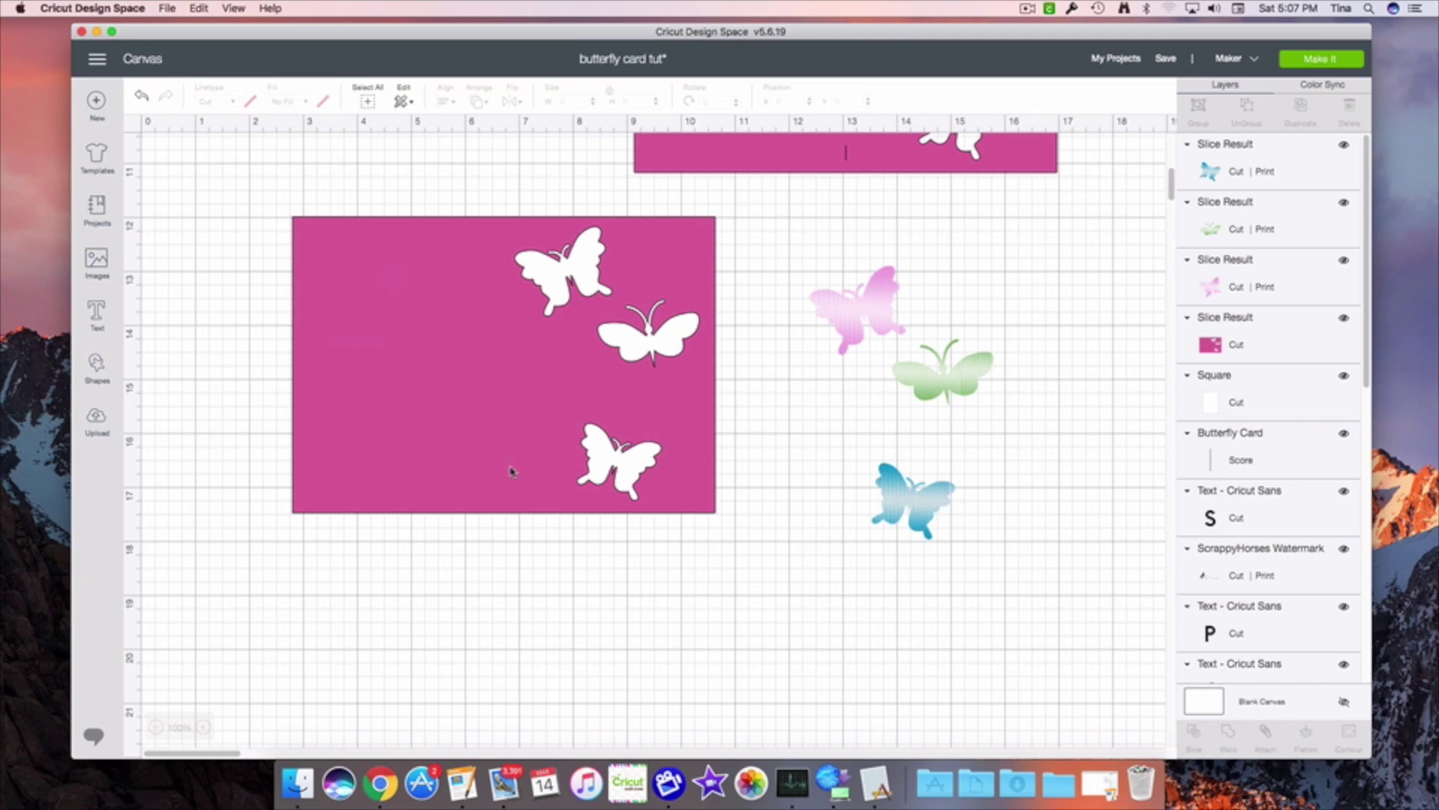
# - Drag the pink card left off the white insert, then select the insert with its three butterflies
pyautogui.moveTo(744, 557); pyautogui.dragTo(800, 465)
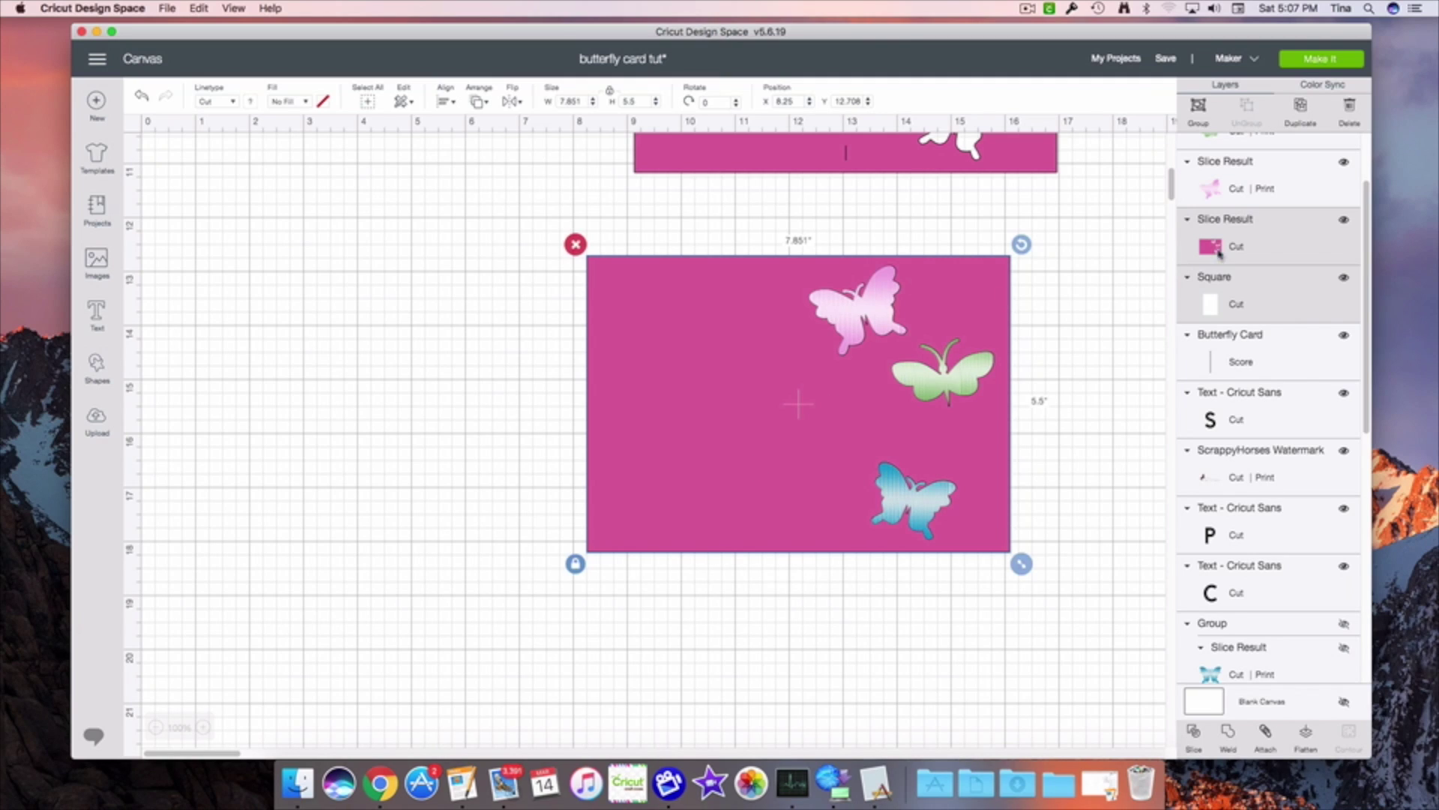
pyautogui.click(380, 397)
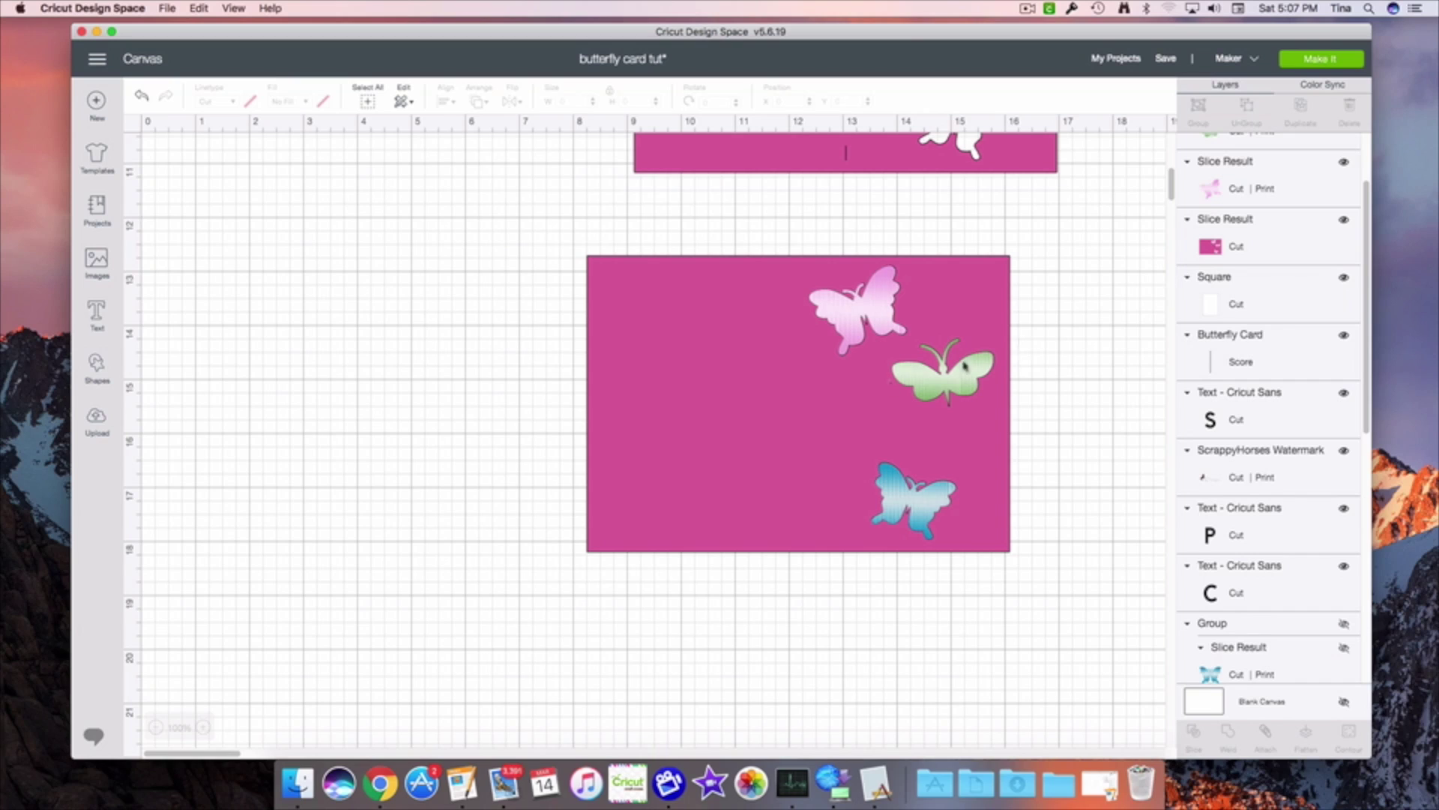
pyautogui.click(770, 410)
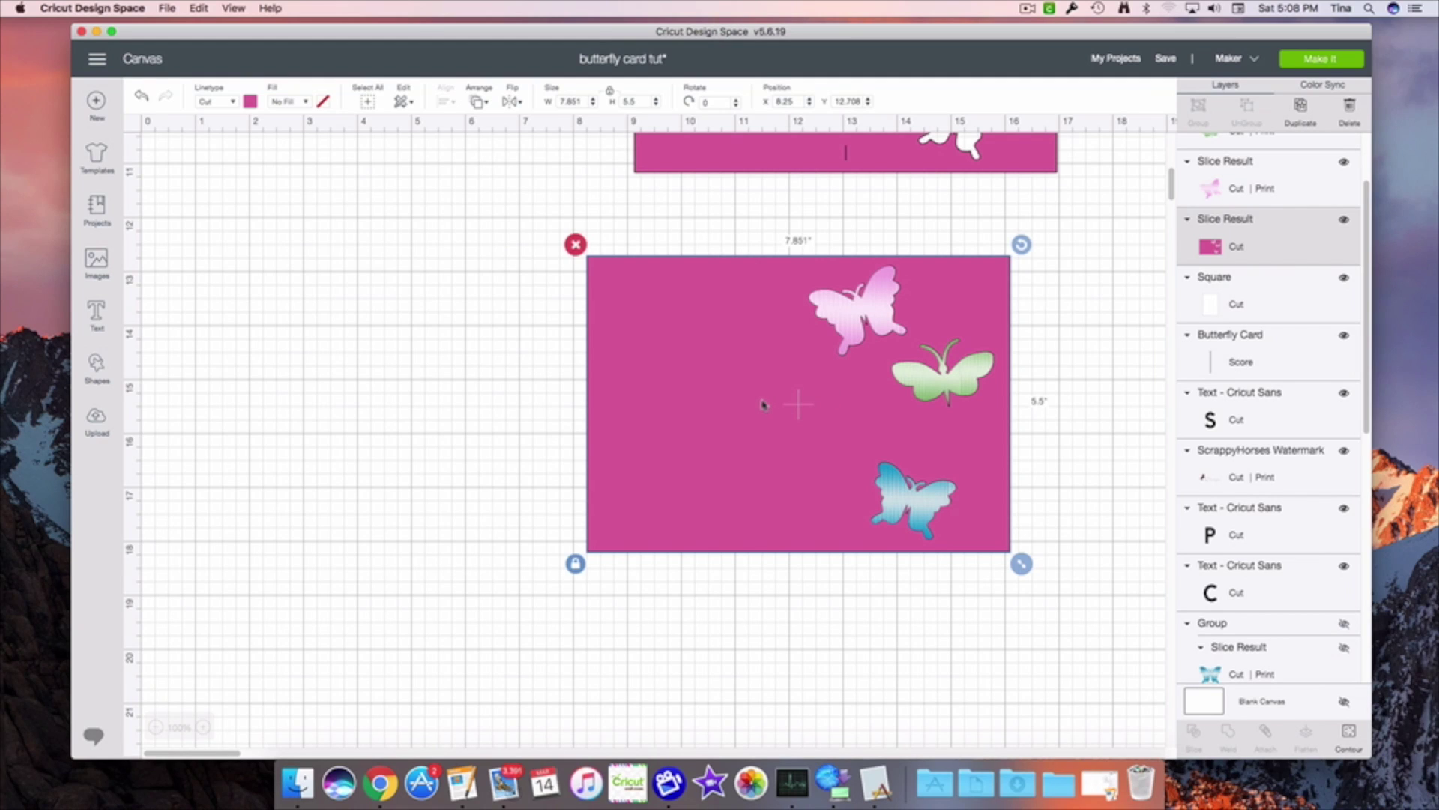
pyautogui.moveTo(763, 405); pyautogui.dragTo(358, 419)
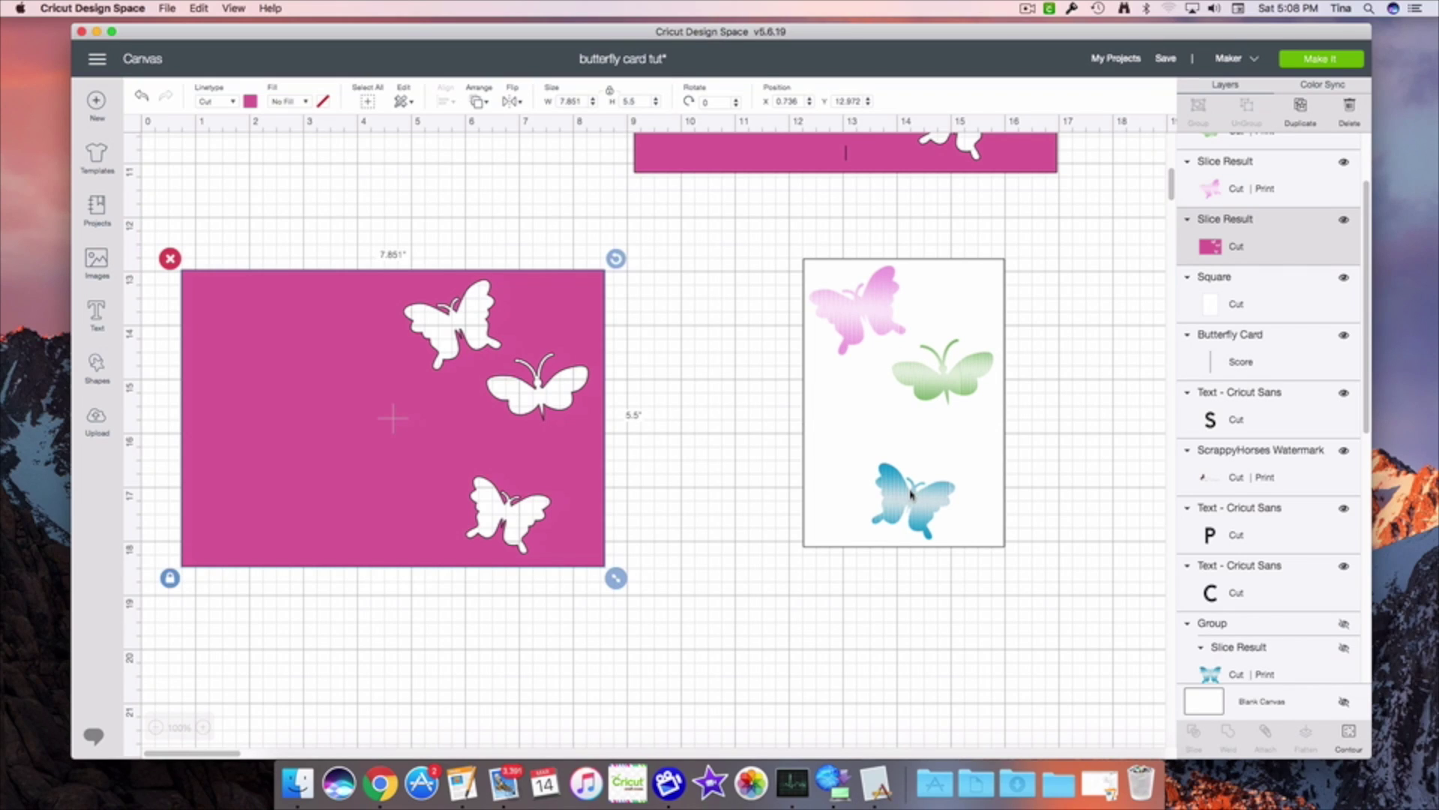
pyautogui.moveTo(1025, 617); pyautogui.dragTo(757, 233)
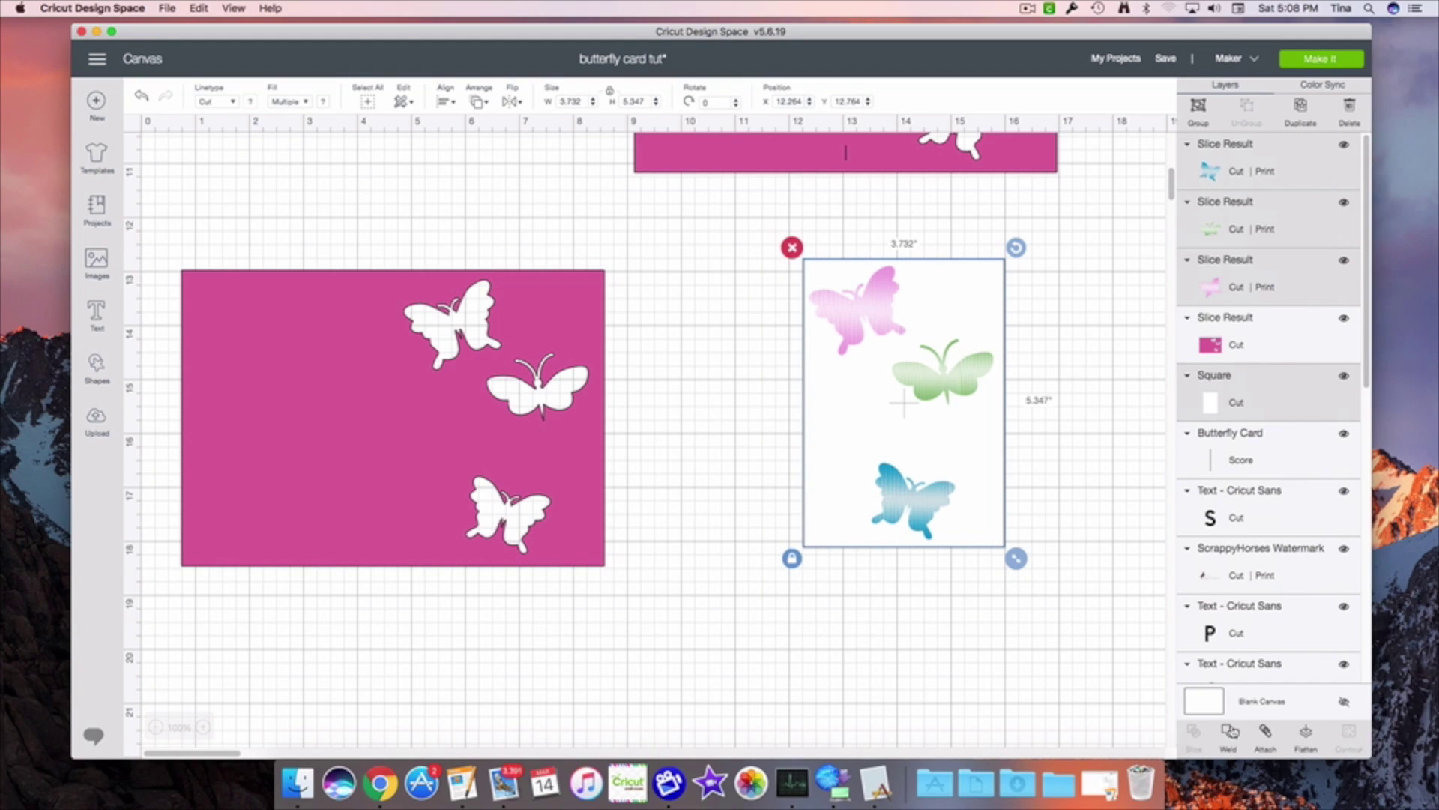
# - Flatten the white insert and its three butterflies into one printable image
pyautogui.click(1306, 735)
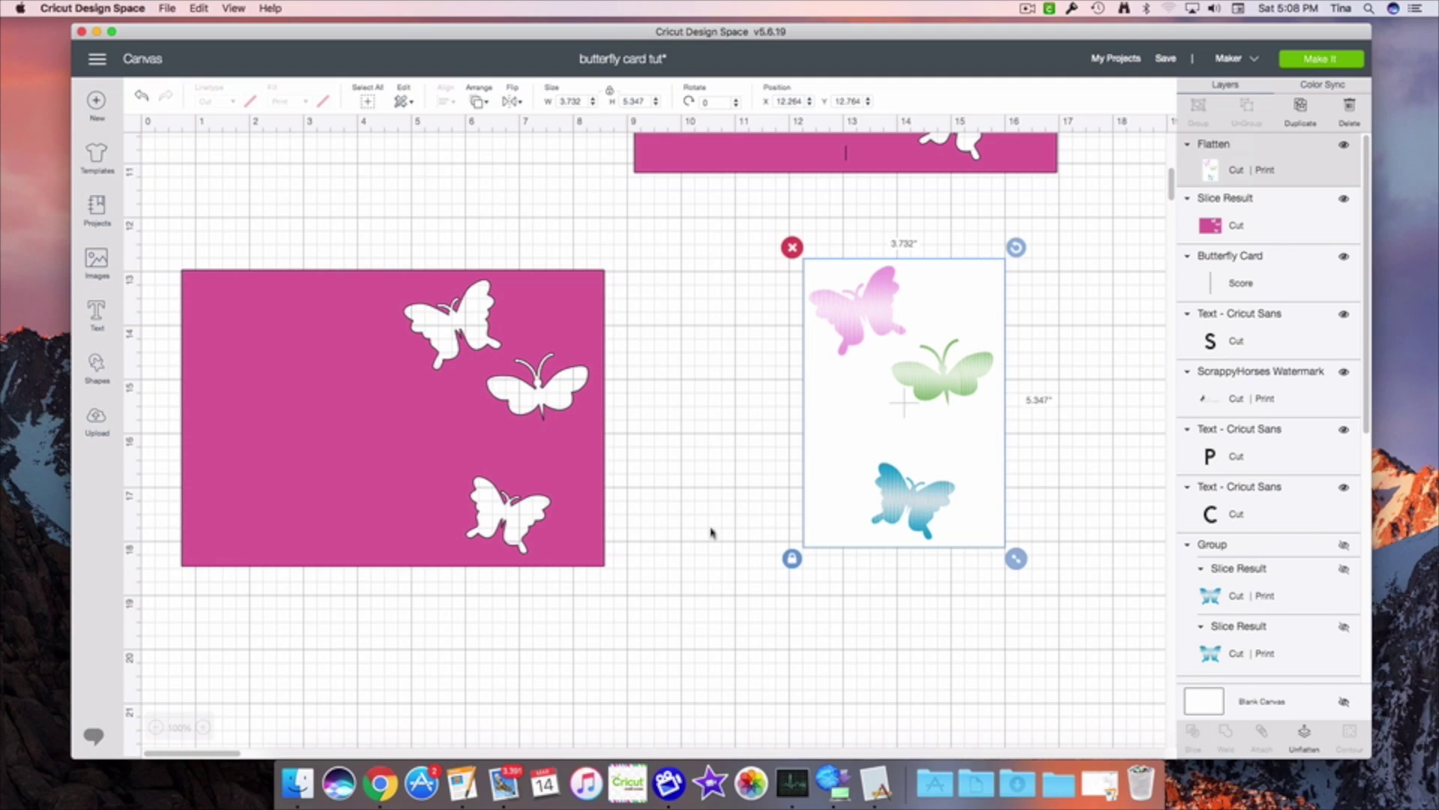
pyautogui.moveTo(582, 537); pyautogui.dragTo(665, 515)
pyautogui.rightClick(666, 515)
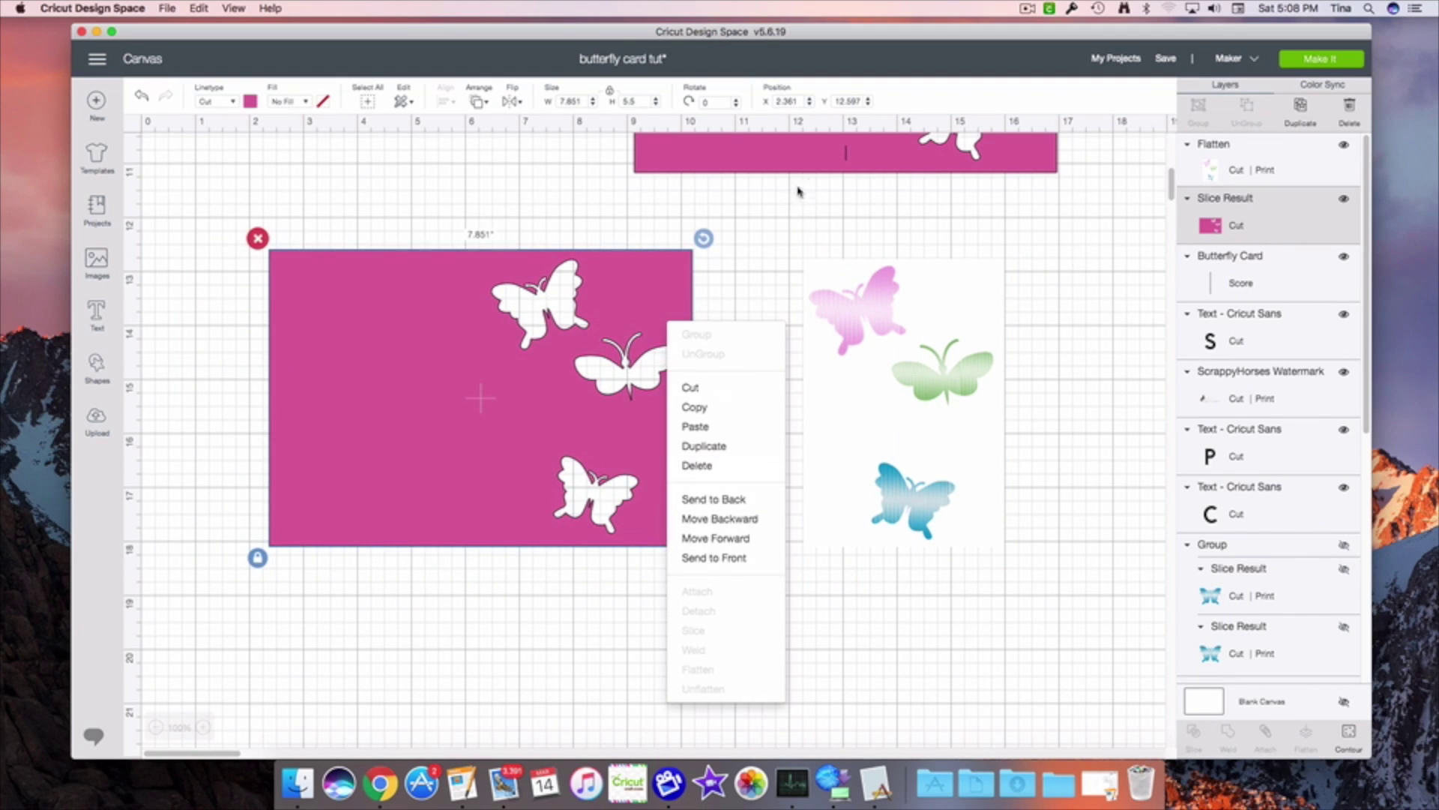
pyautogui.moveTo(528, 414); pyautogui.dragTo(450, 416)
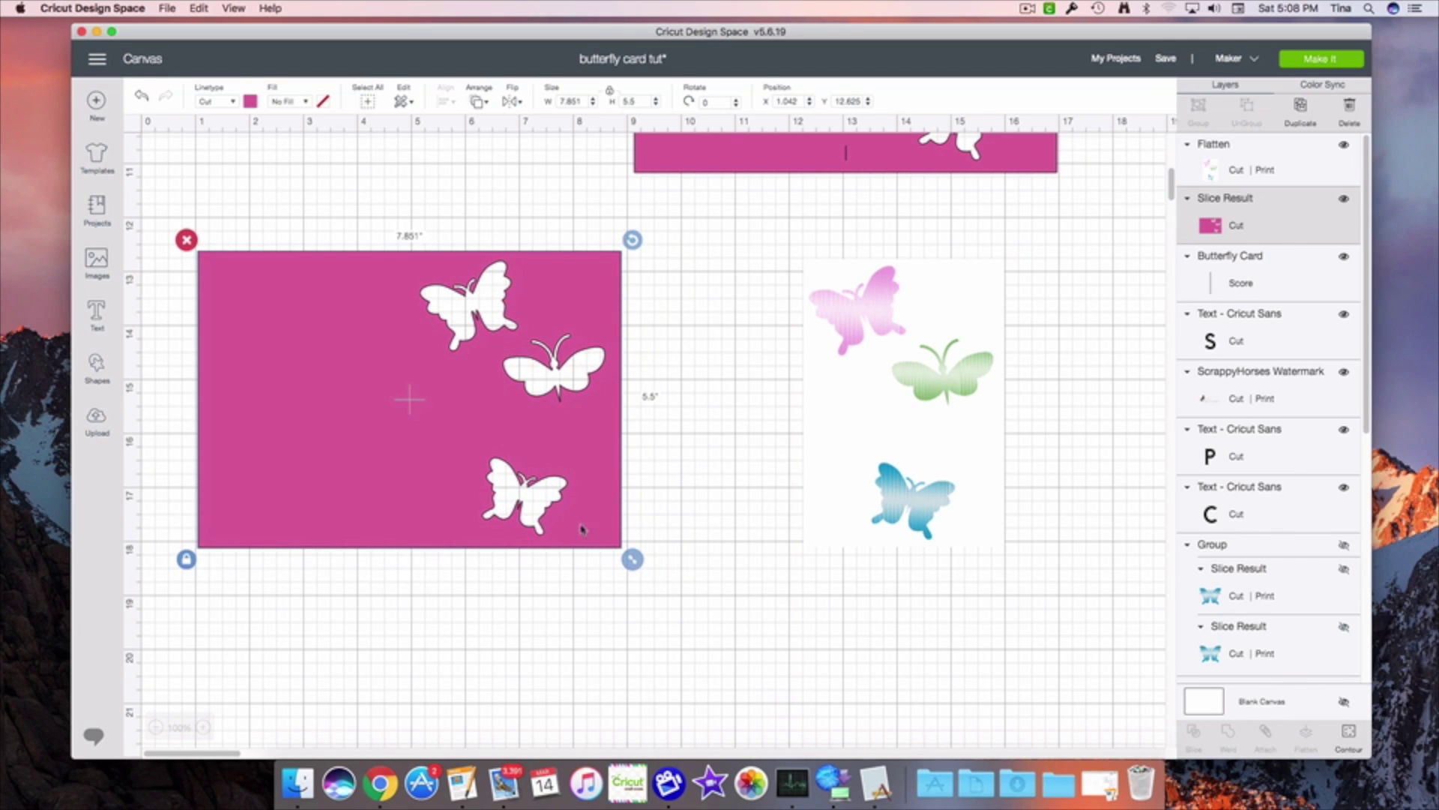
pyautogui.scroll(3, 785, 282)
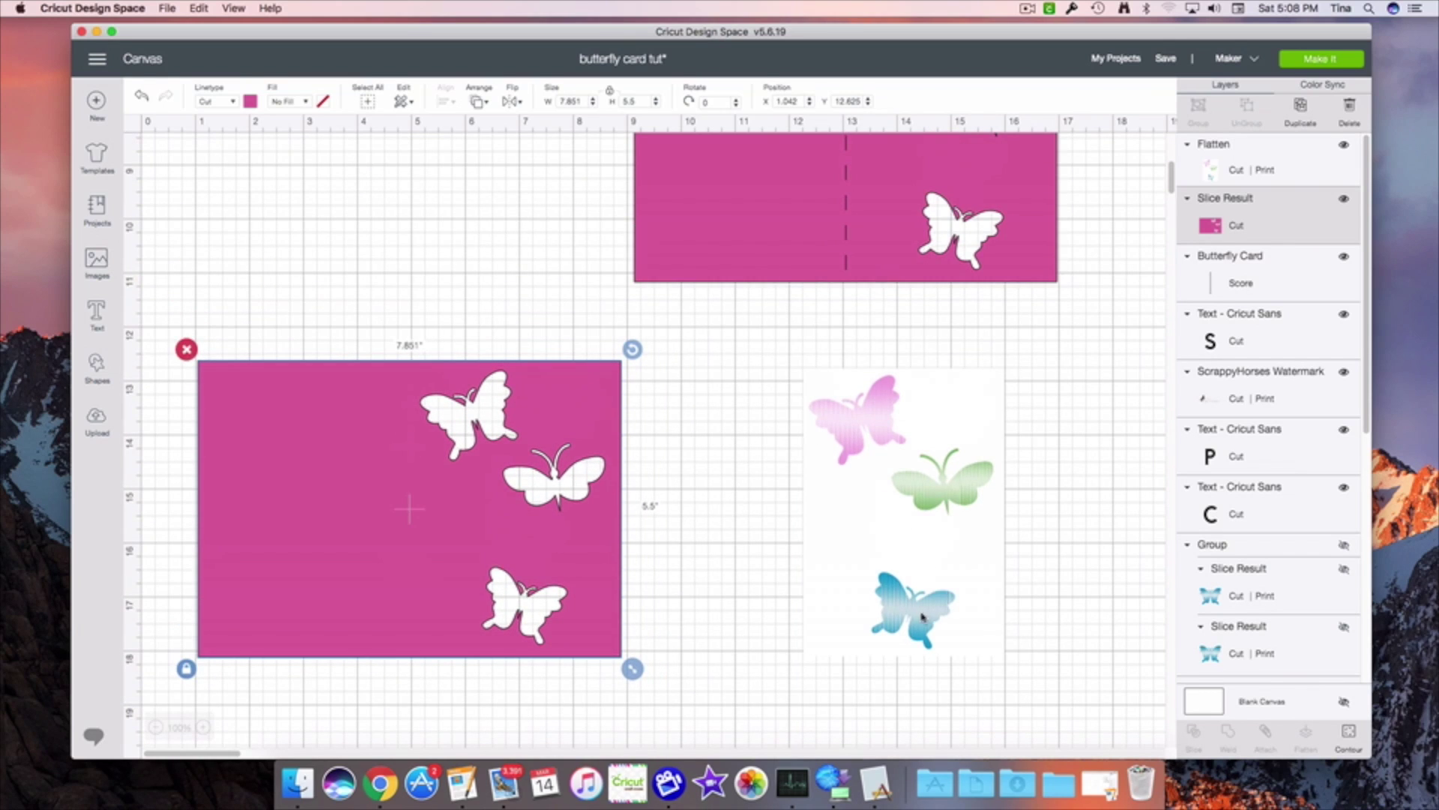
pyautogui.moveTo(927, 613); pyautogui.dragTo(948, 275)
pyautogui.scroll(8, 948, 275)
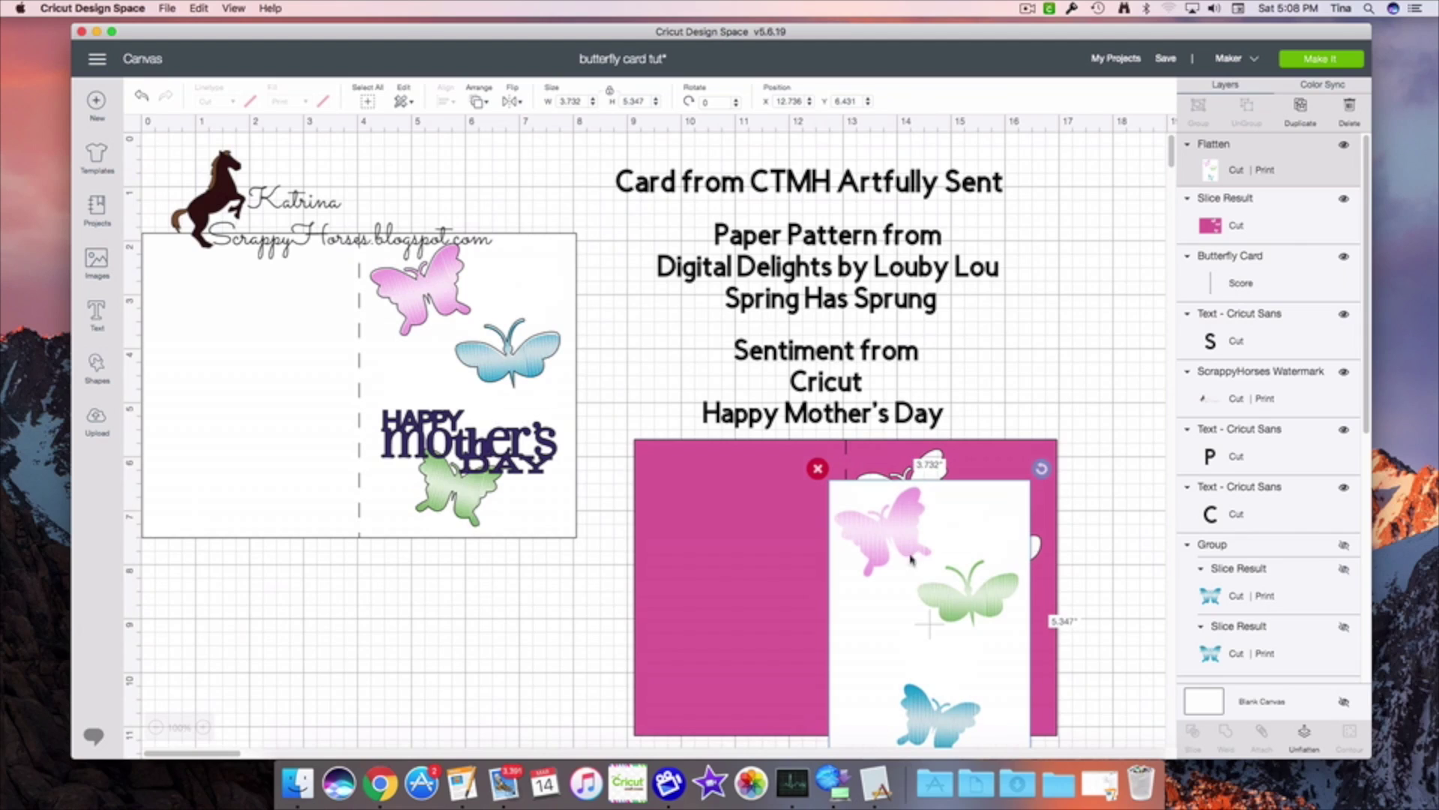
pyautogui.moveTo(919, 600); pyautogui.dragTo(943, 565)
# - Bring the top pink card forward and delete the lower duplicate pink card
pyautogui.click(793, 600)
pyautogui.rightClick(792, 601)
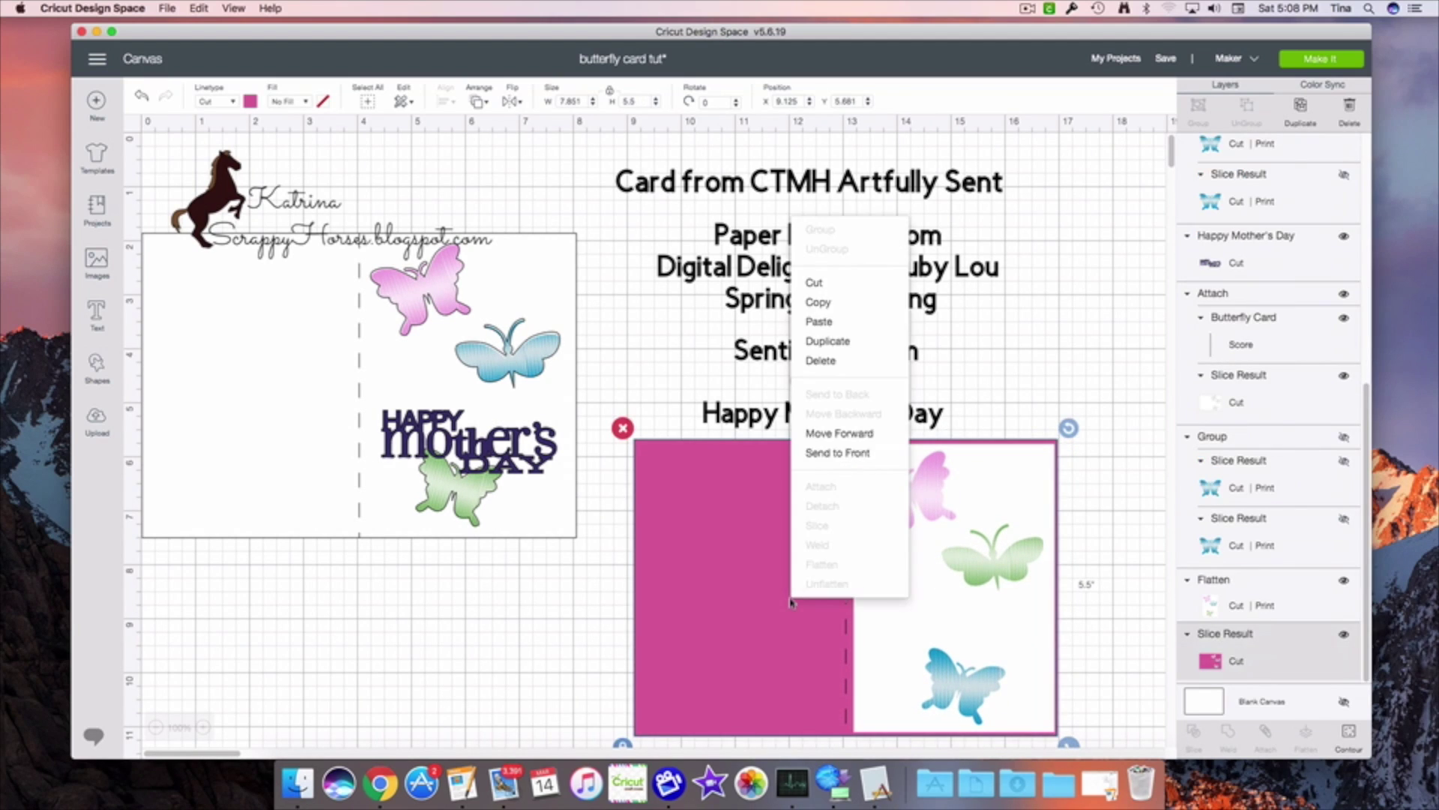
pyautogui.click(828, 453)
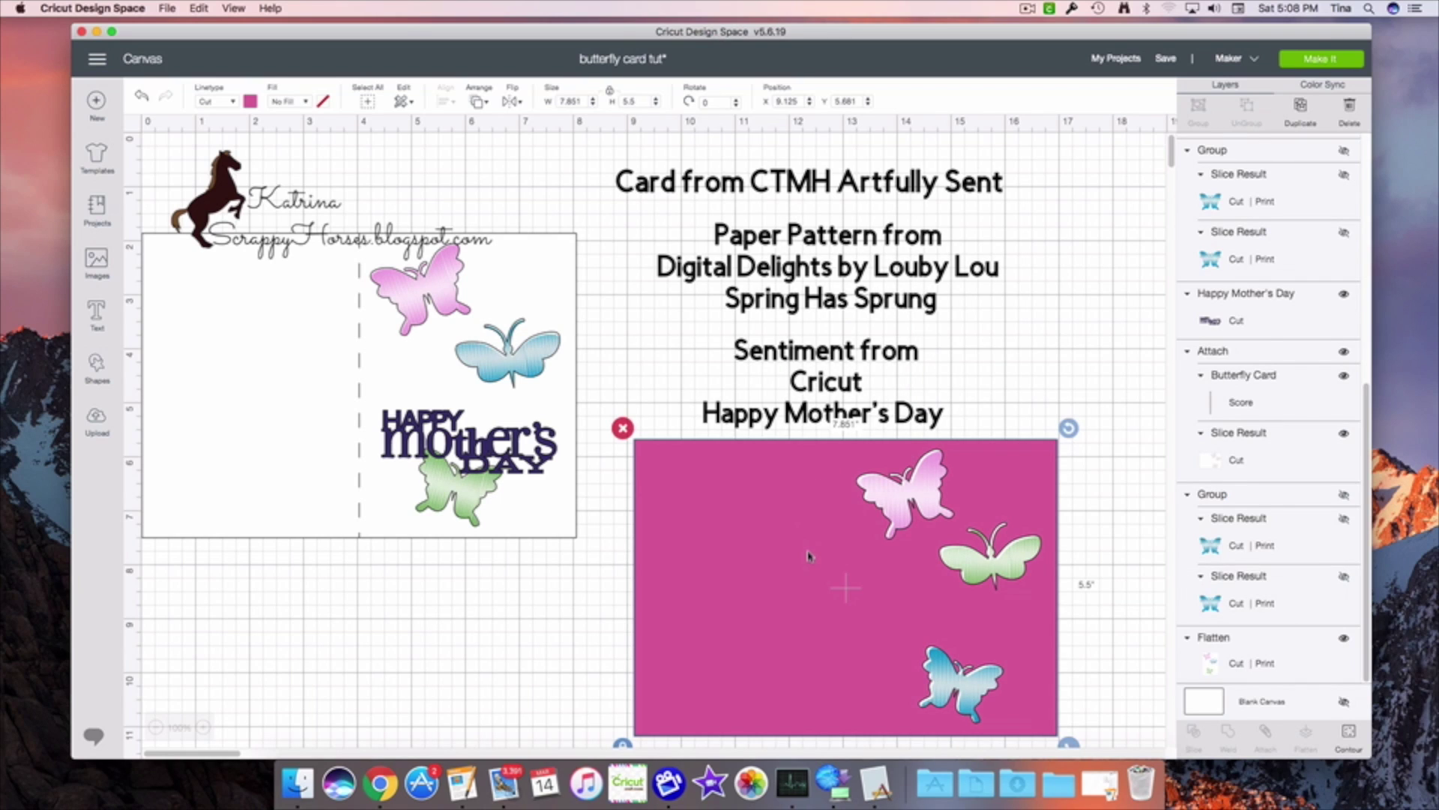
pyautogui.moveTo(800, 548); pyautogui.dragTo(802, 550)
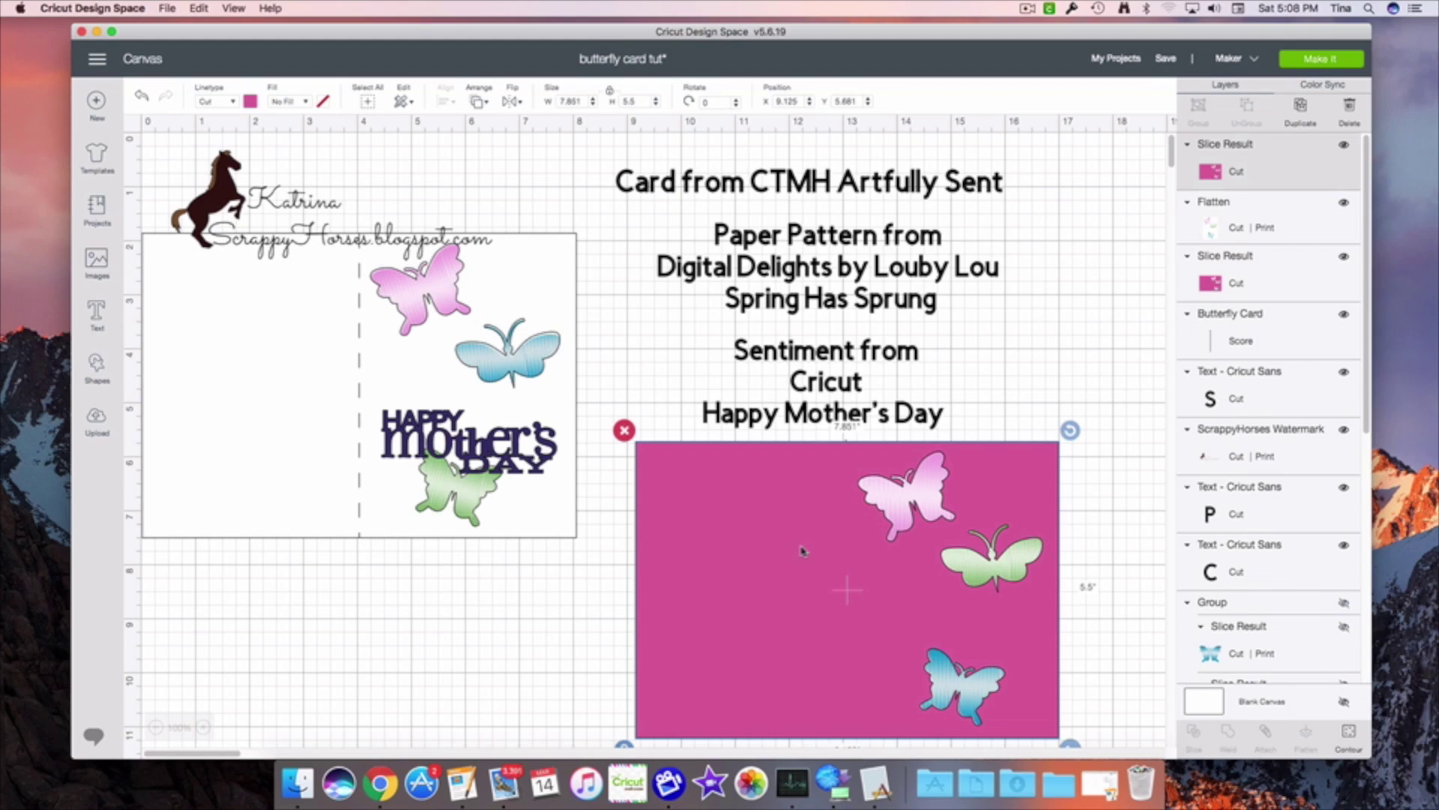
pyautogui.click(565, 578)
pyautogui.scroll(-3, 569, 592)
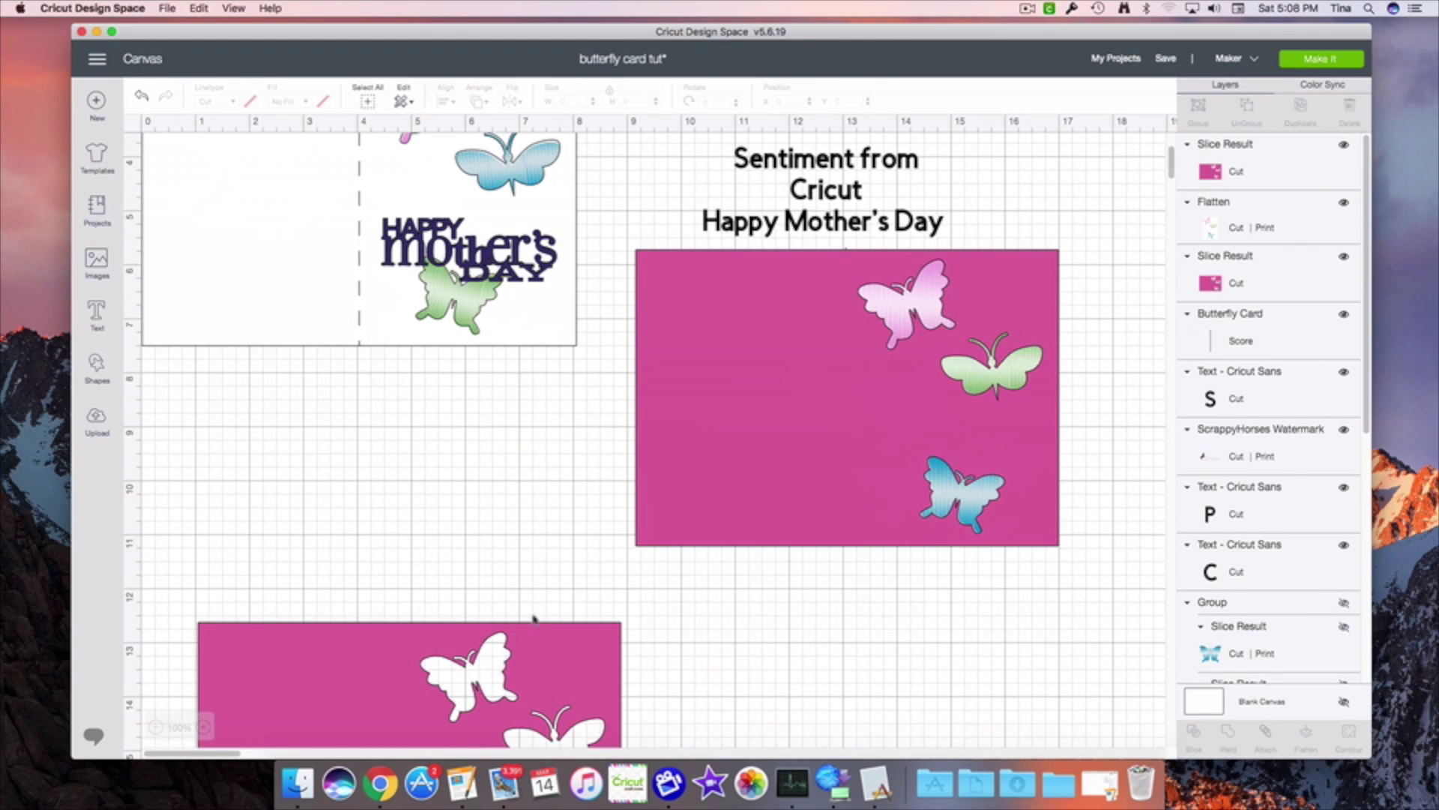
pyautogui.click(284, 645)
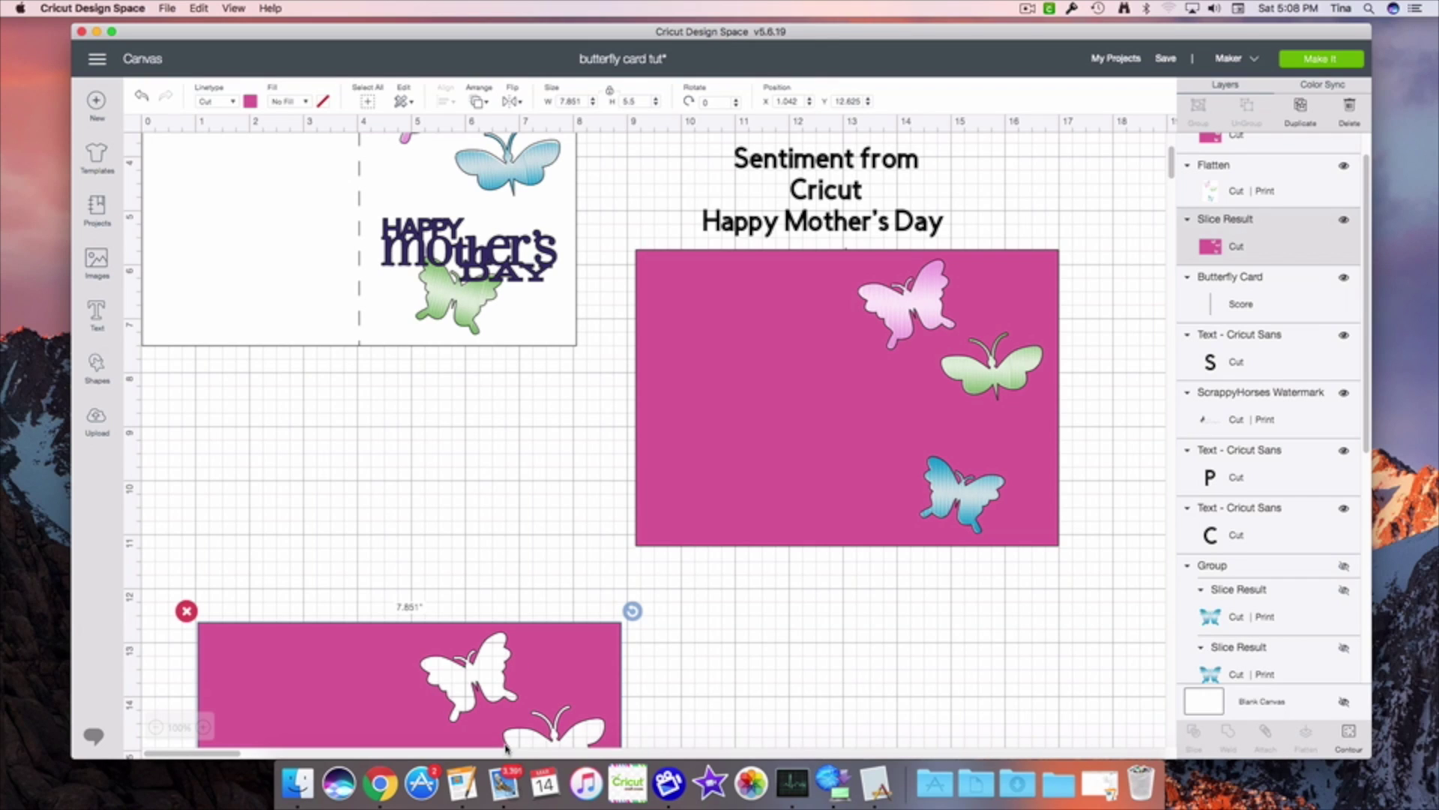
pyautogui.press('Delete')
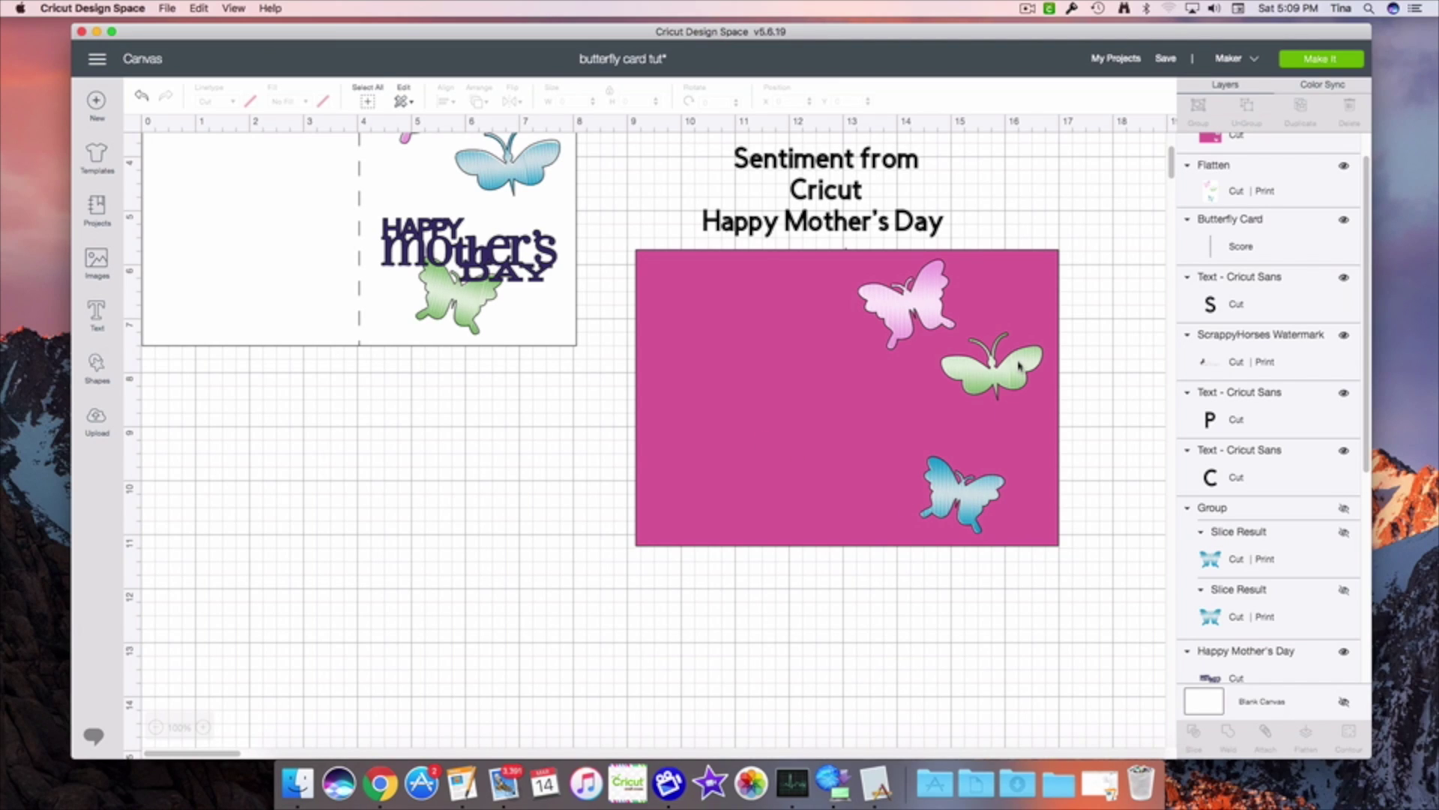
# - Move the flattened insert to the left and send the pink card behind everything, exposing the score line
pyautogui.scroll(2, 1216, 563)
pyautogui.click(1209, 225)
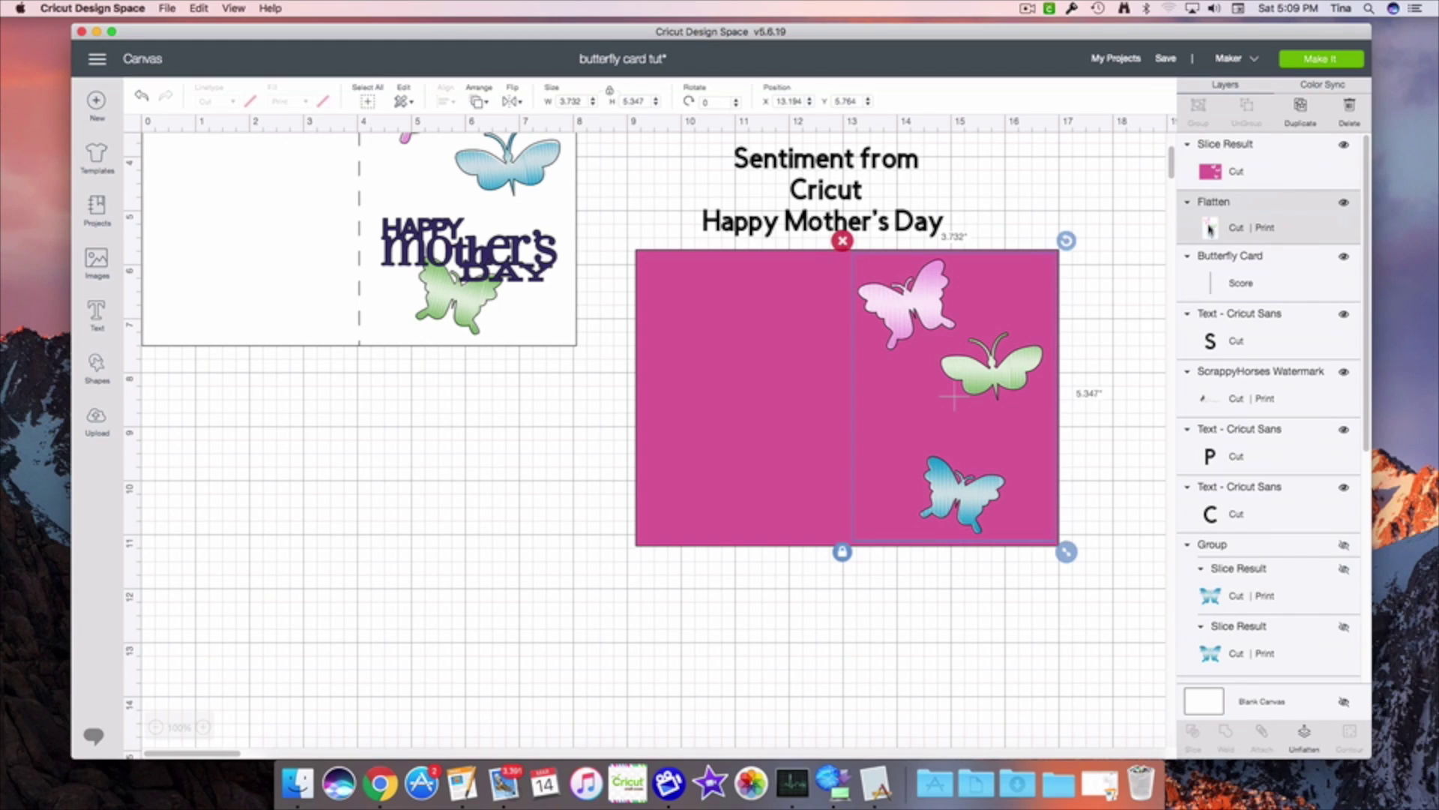
pyautogui.rightClick(1209, 229)
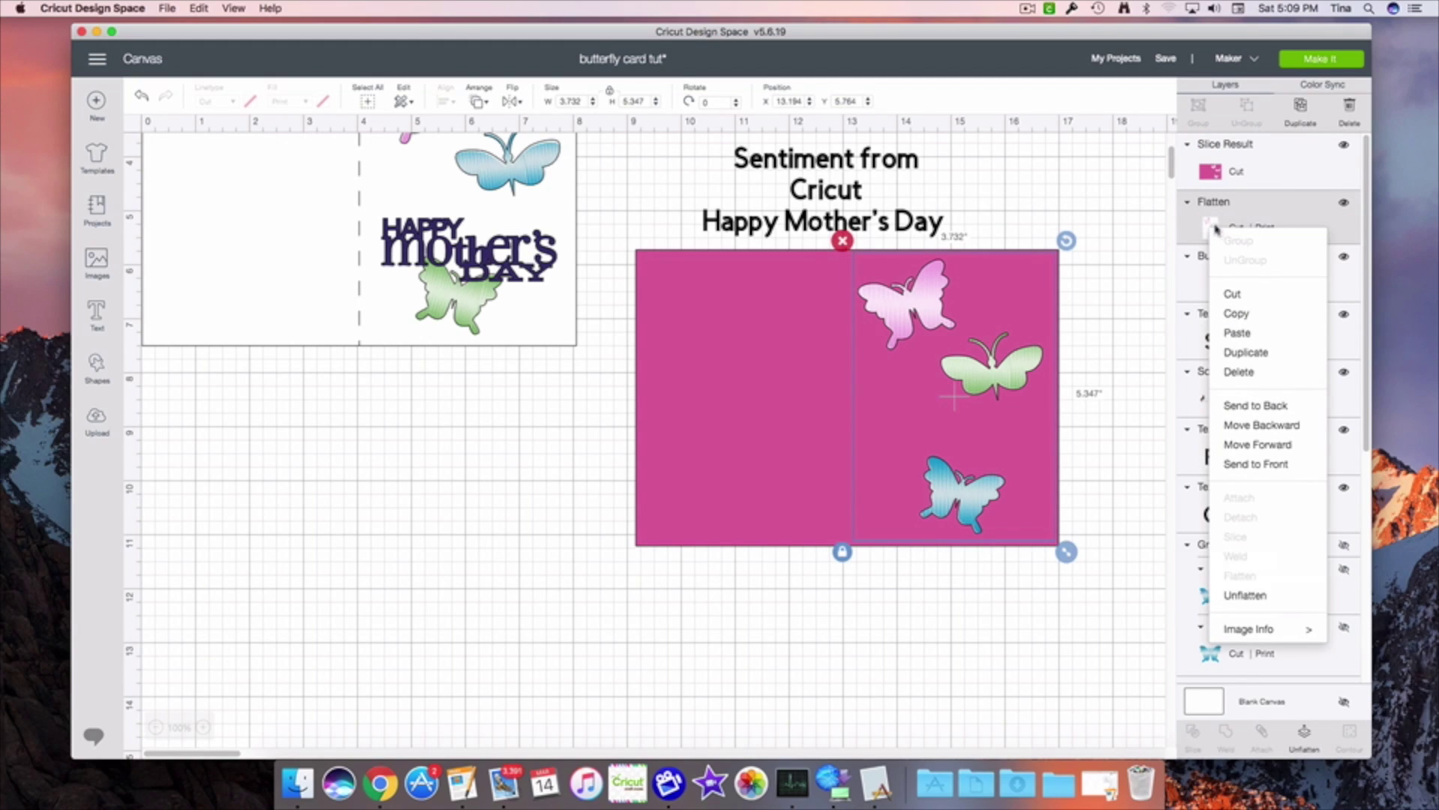
pyautogui.click(1244, 464)
pyautogui.moveTo(1004, 423); pyautogui.dragTo(243, 664)
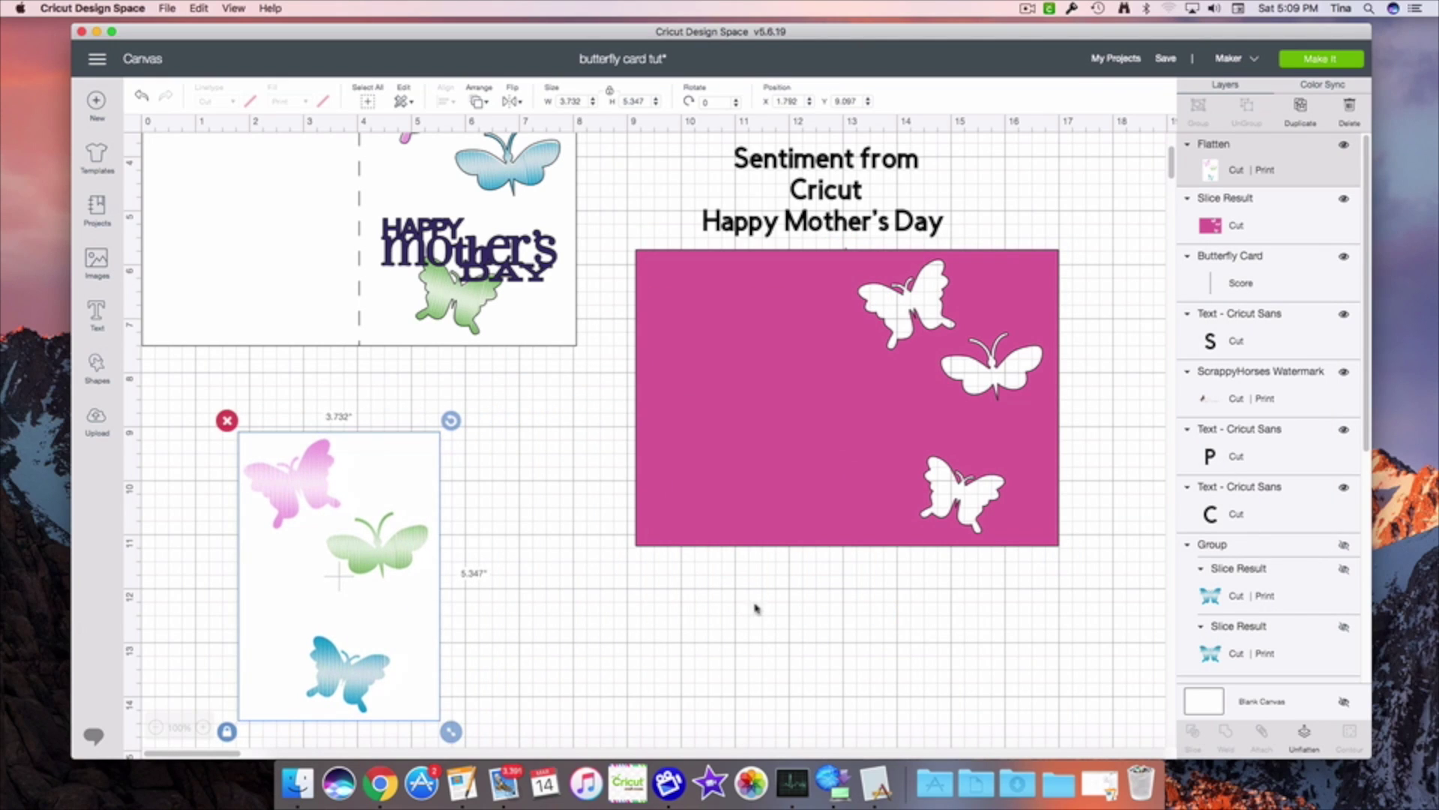
pyautogui.click(806, 494)
pyautogui.rightClick(804, 495)
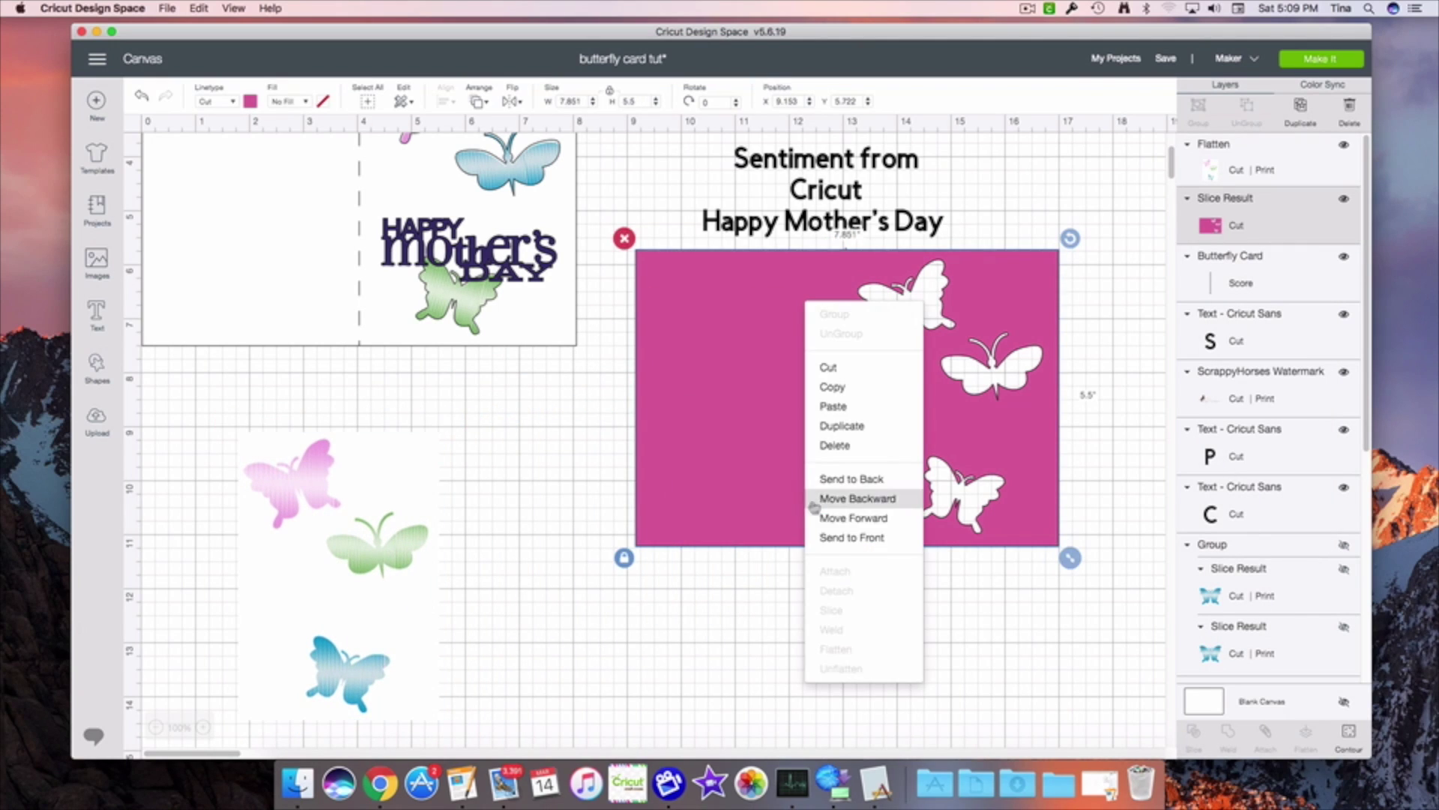
pyautogui.click(844, 498)
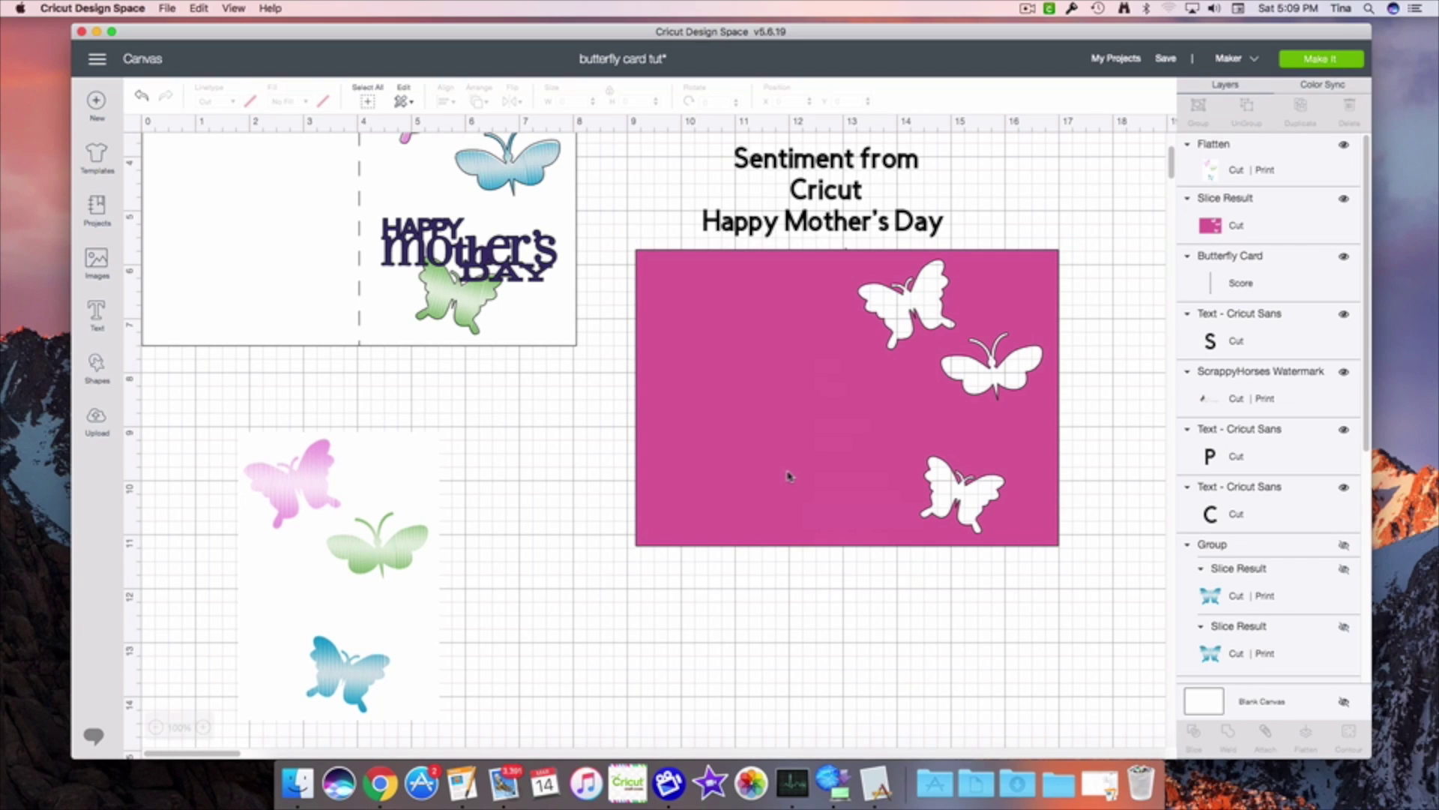
pyautogui.rightClick(789, 475)
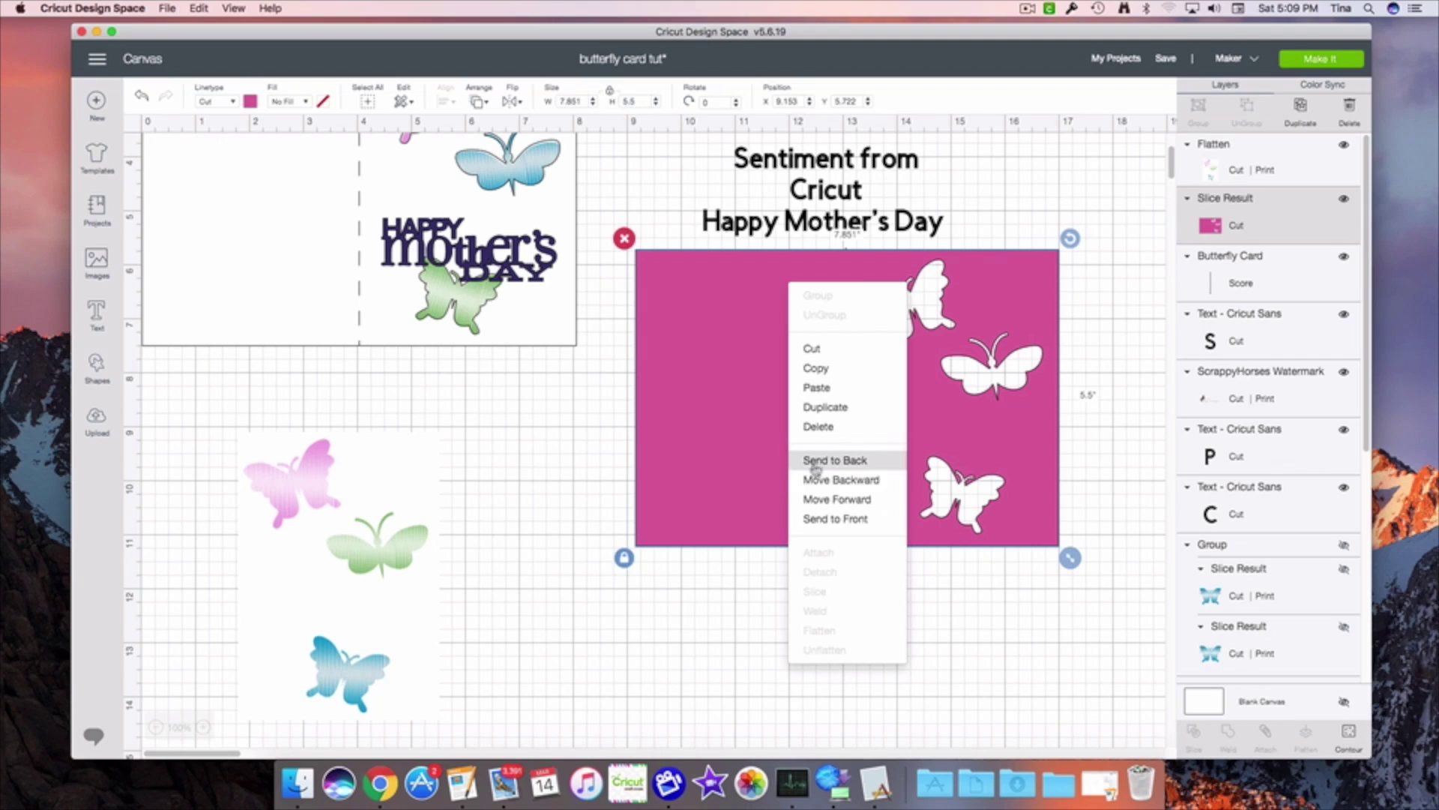
pyautogui.click(818, 460)
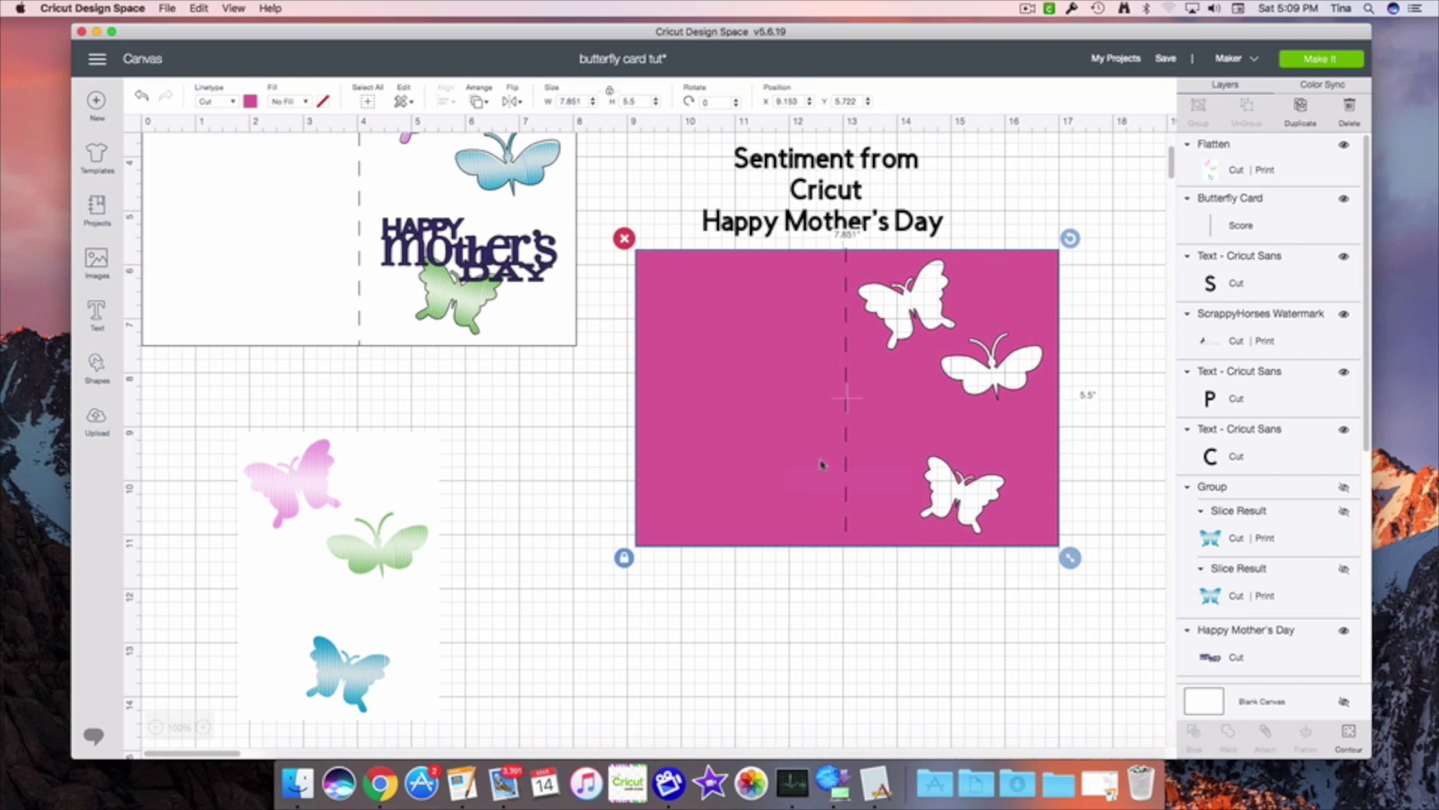
pyautogui.click(846, 491)
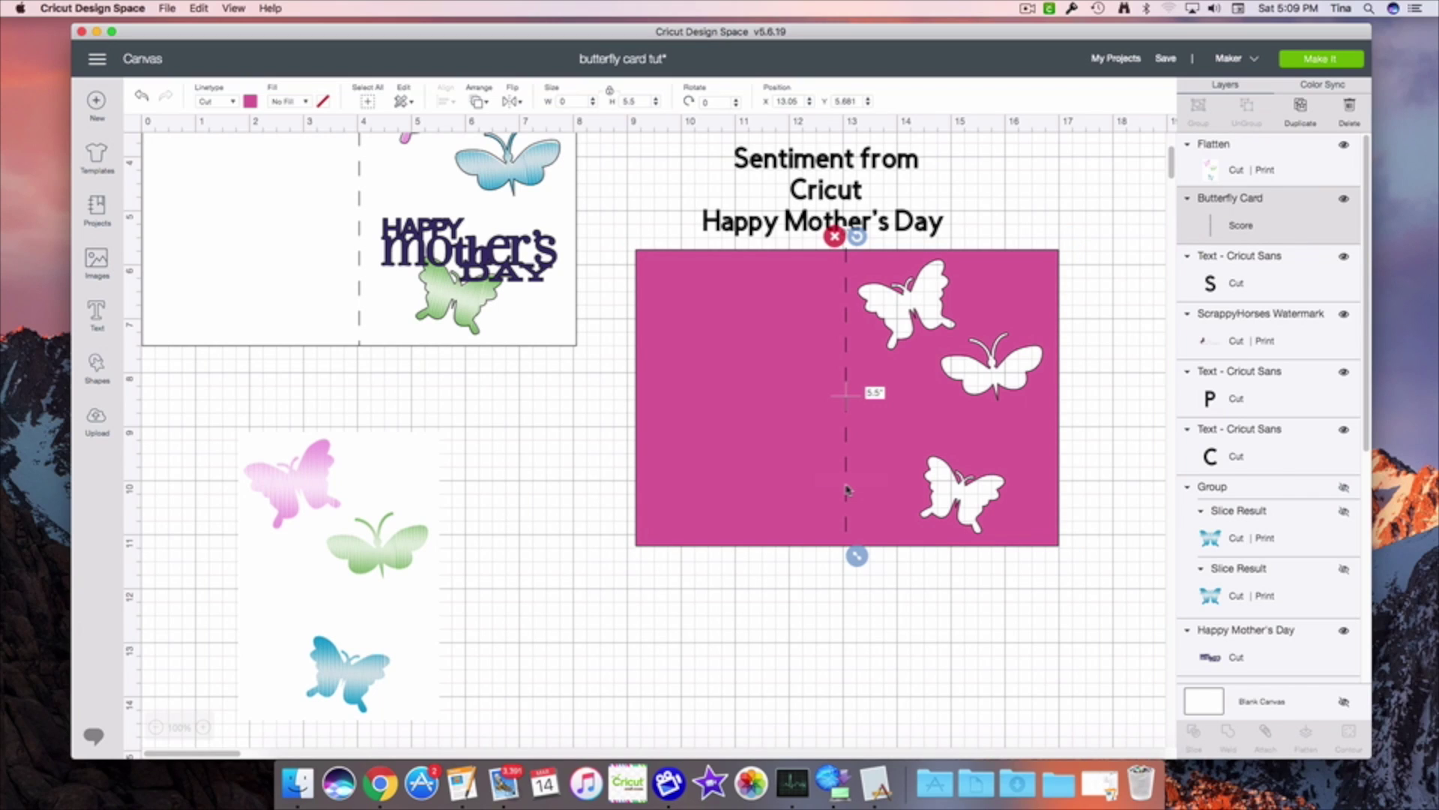
# - Center and attach the score line to the pink card, then shift the butterfly print sheet up-right
pyautogui.moveTo(846, 490); pyautogui.dragTo(846, 494)
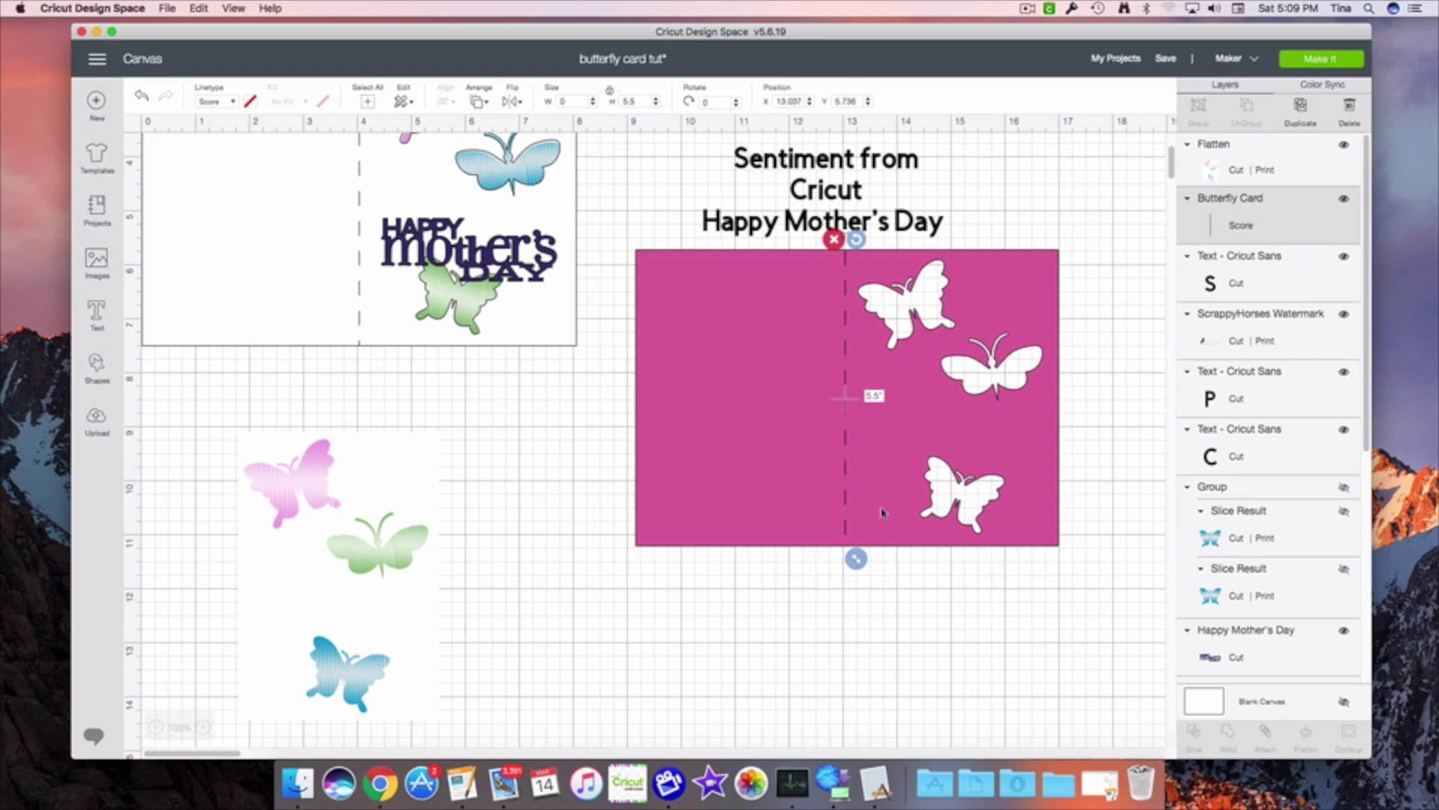
pyautogui.click(904, 600)
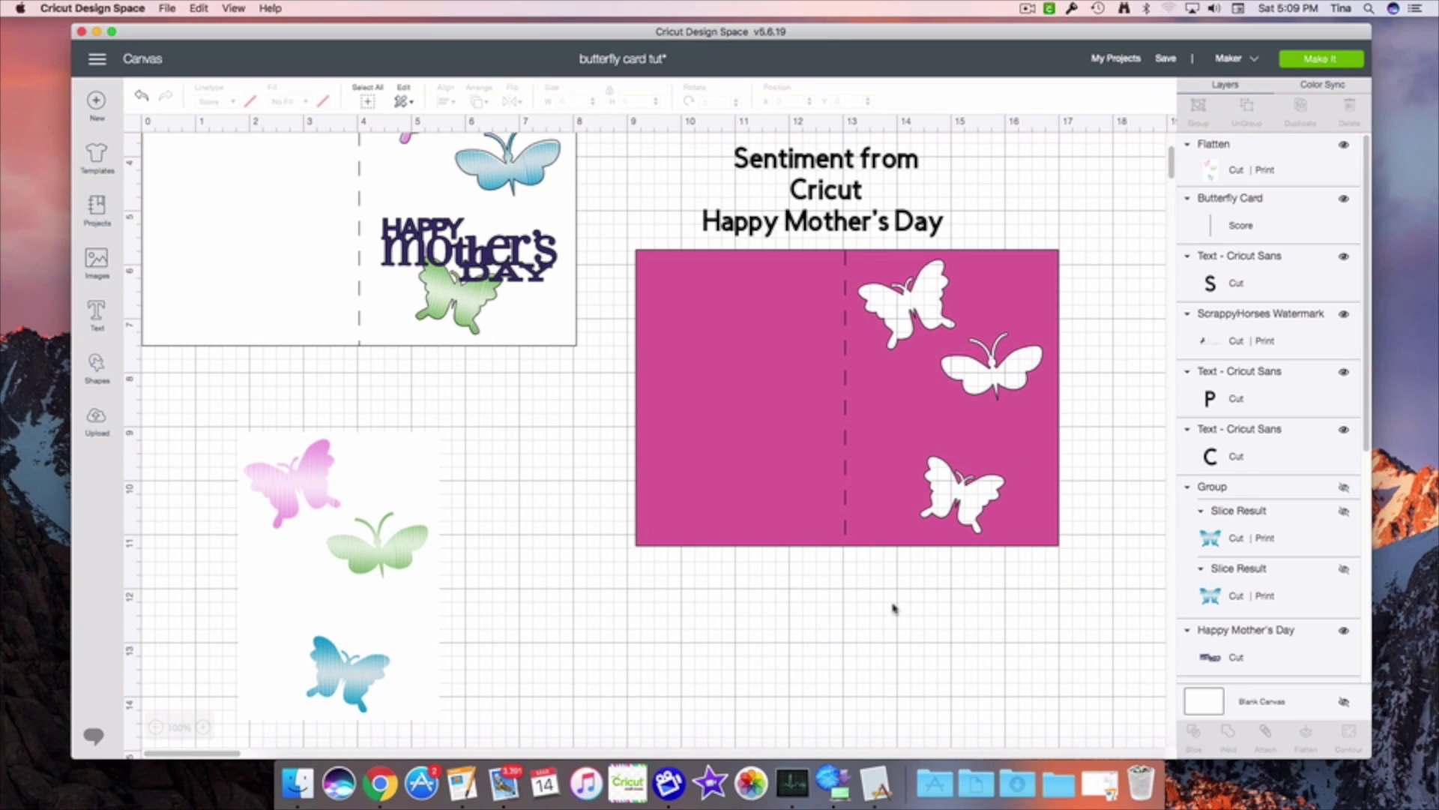
pyautogui.moveTo(869, 586); pyautogui.dragTo(829, 503)
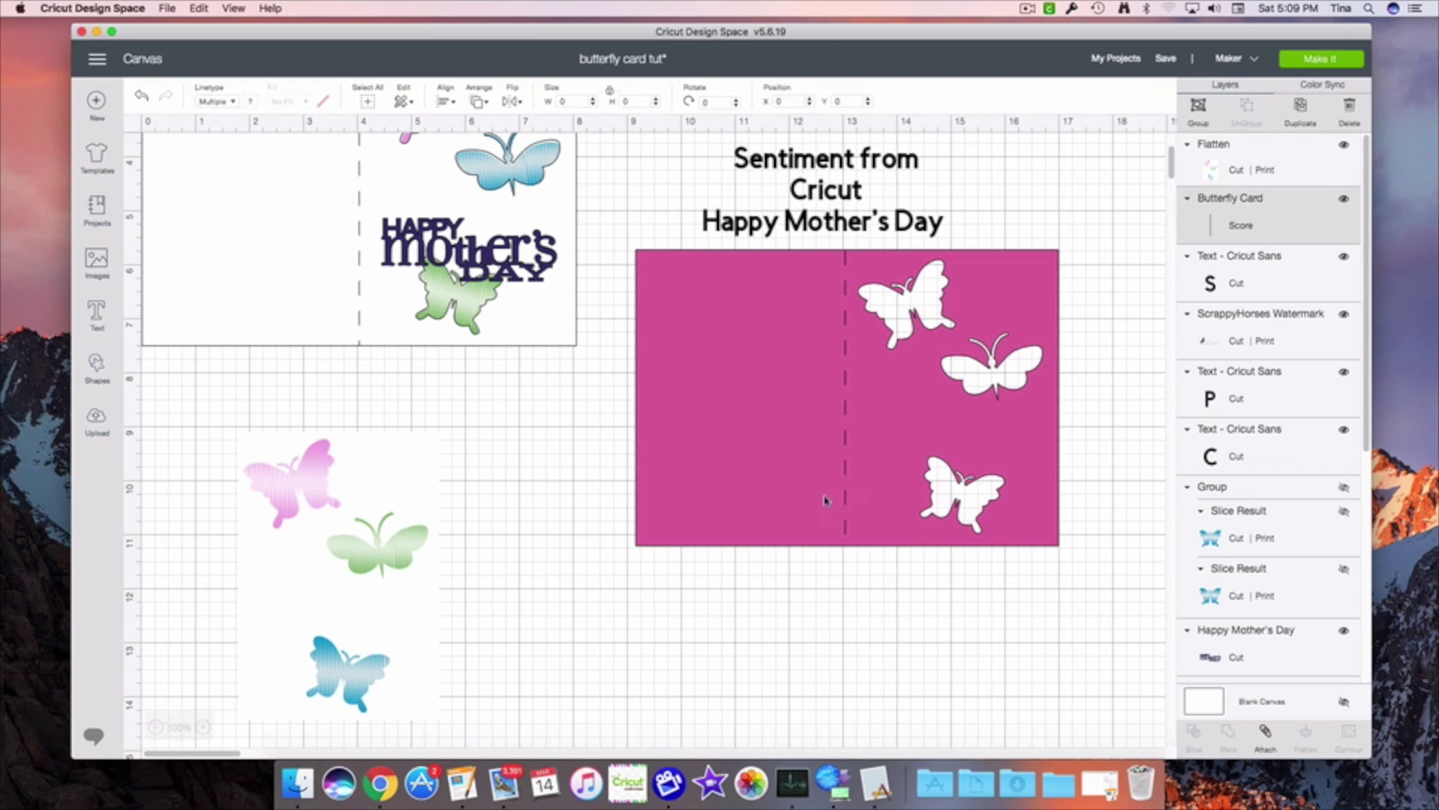
pyautogui.click(443, 102)
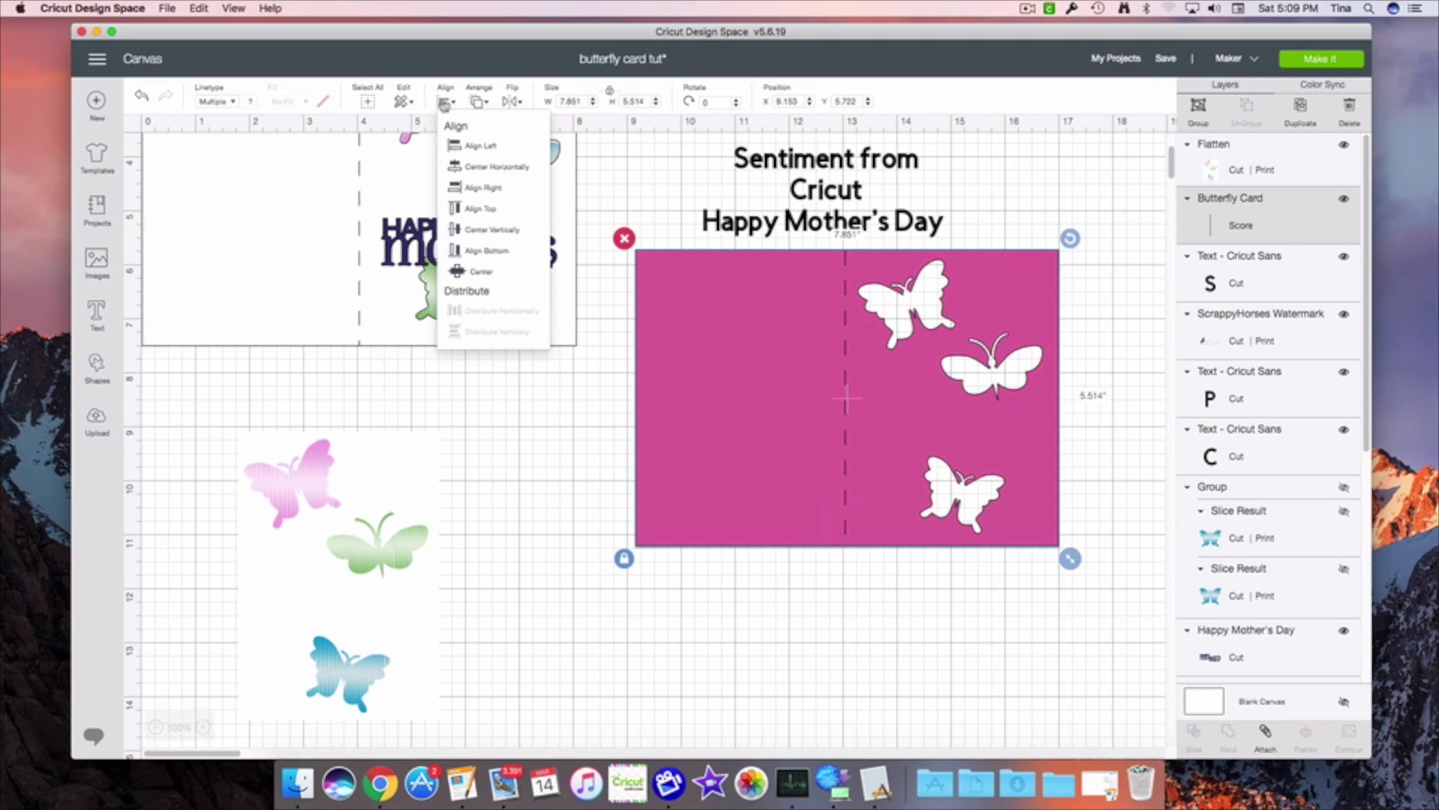
pyautogui.click(488, 271)
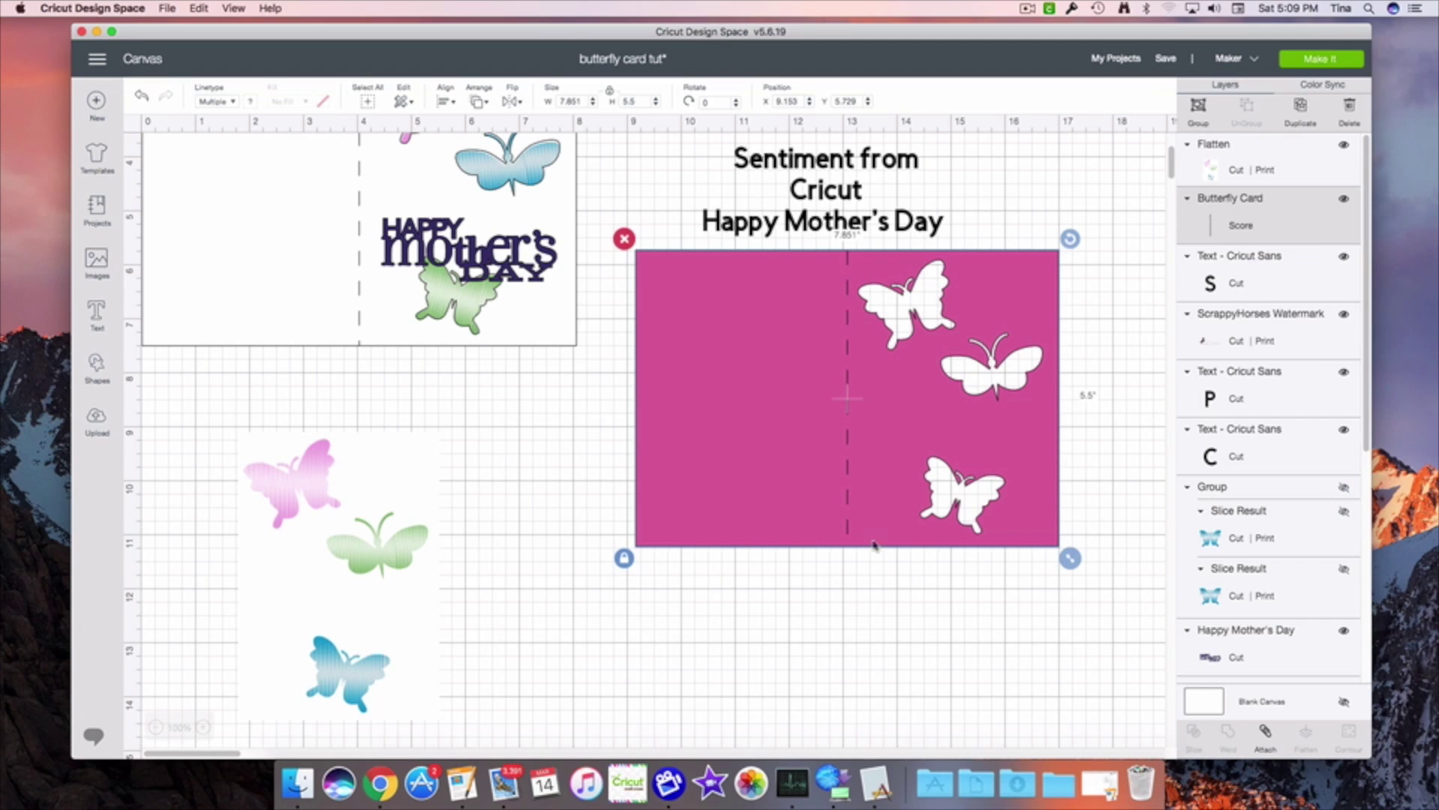
pyautogui.click(1266, 749)
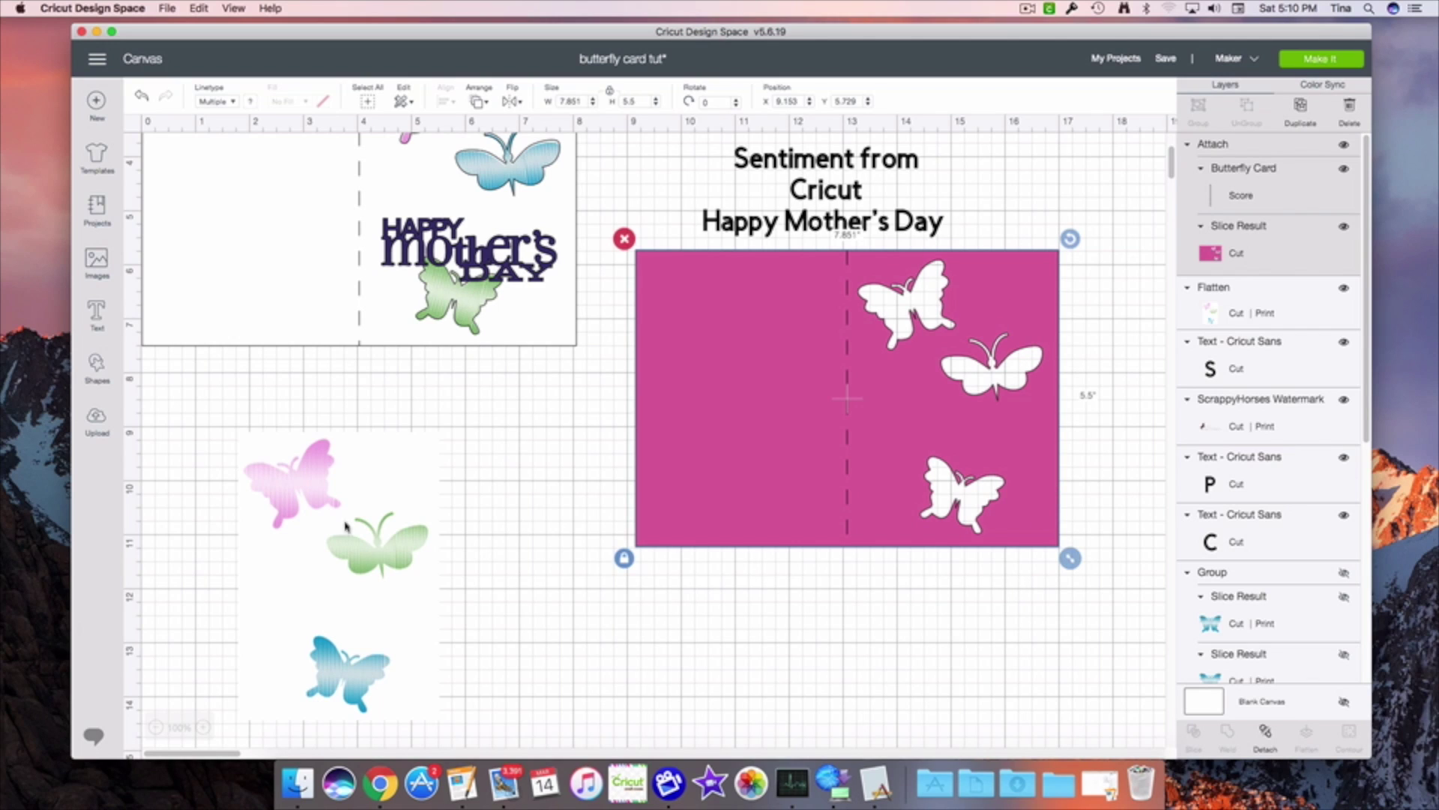
pyautogui.moveTo(345, 547); pyautogui.dragTo(499, 509)
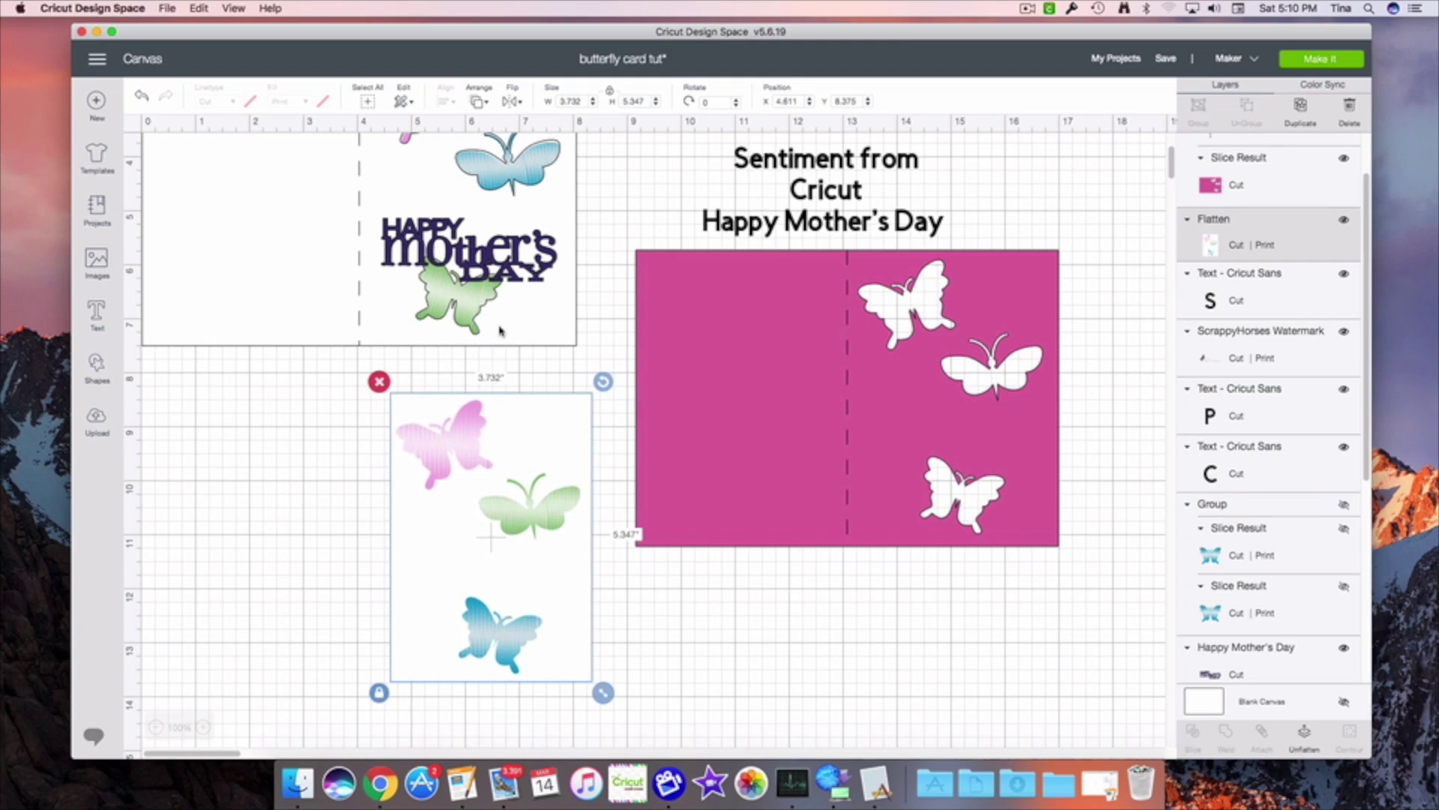
pyautogui.click(502, 277)
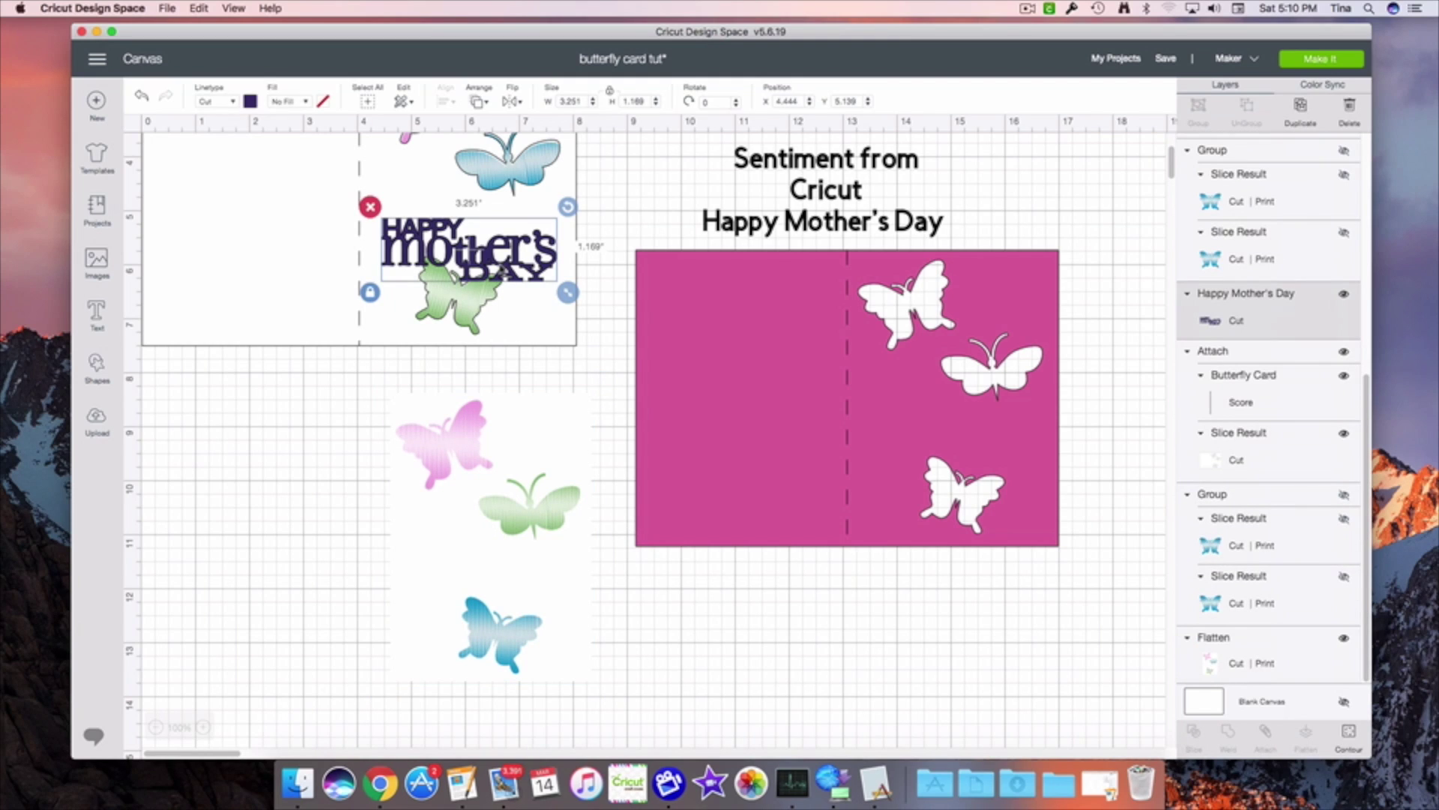
# - Duplicate the Happy Mother's Day sentiment and place the copy below the pink card
pyautogui.press('super+d')
pyautogui.moveTo(502, 277); pyautogui.dragTo(857, 648)
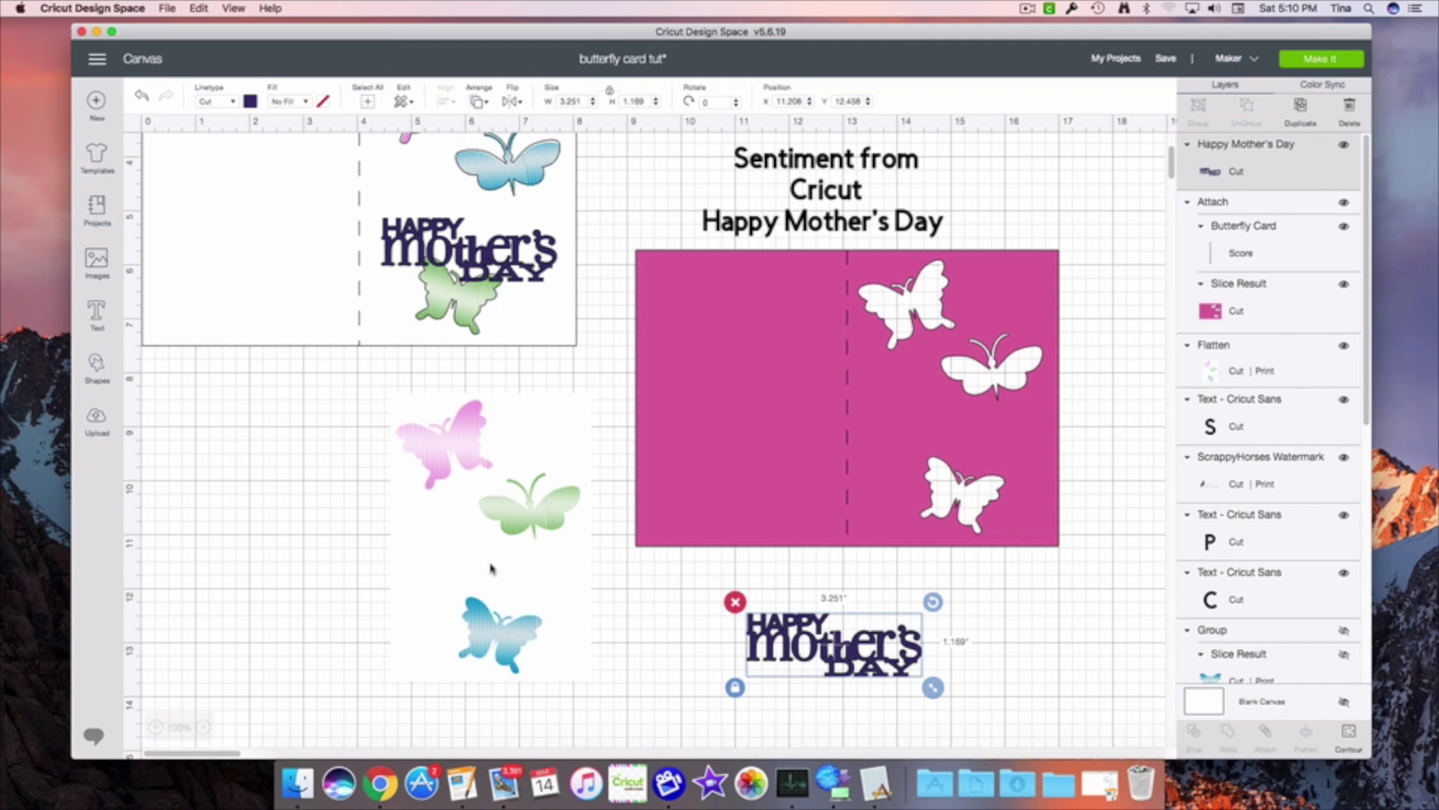
pyautogui.moveTo(528, 338)
pyautogui.mouseDown()
pyautogui.moveTo(540, 347)
pyautogui.moveTo(537, 321)
pyautogui.mouseUp()
# - Flip the pink card horizontally
pyautogui.click(739, 420)
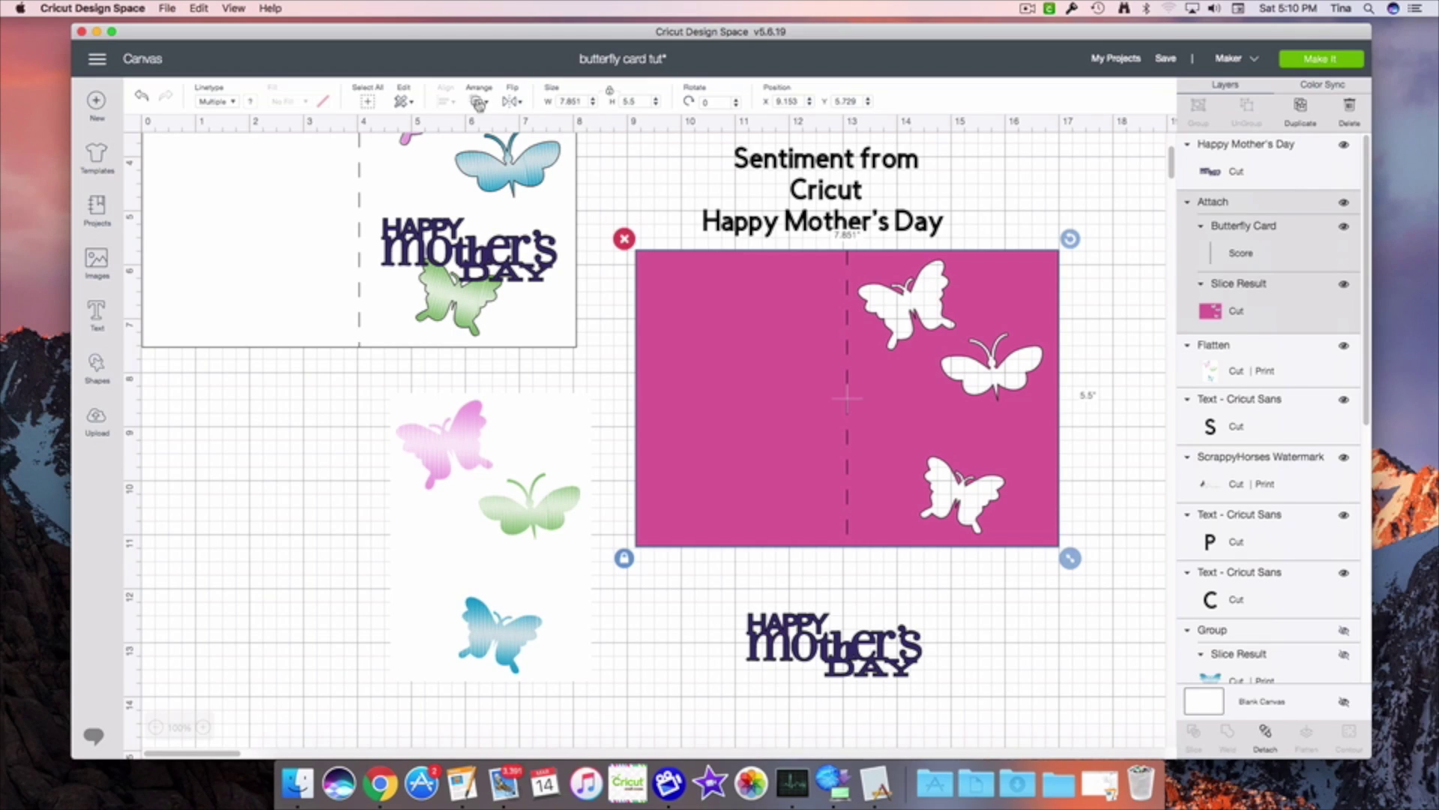
pyautogui.click(513, 100)
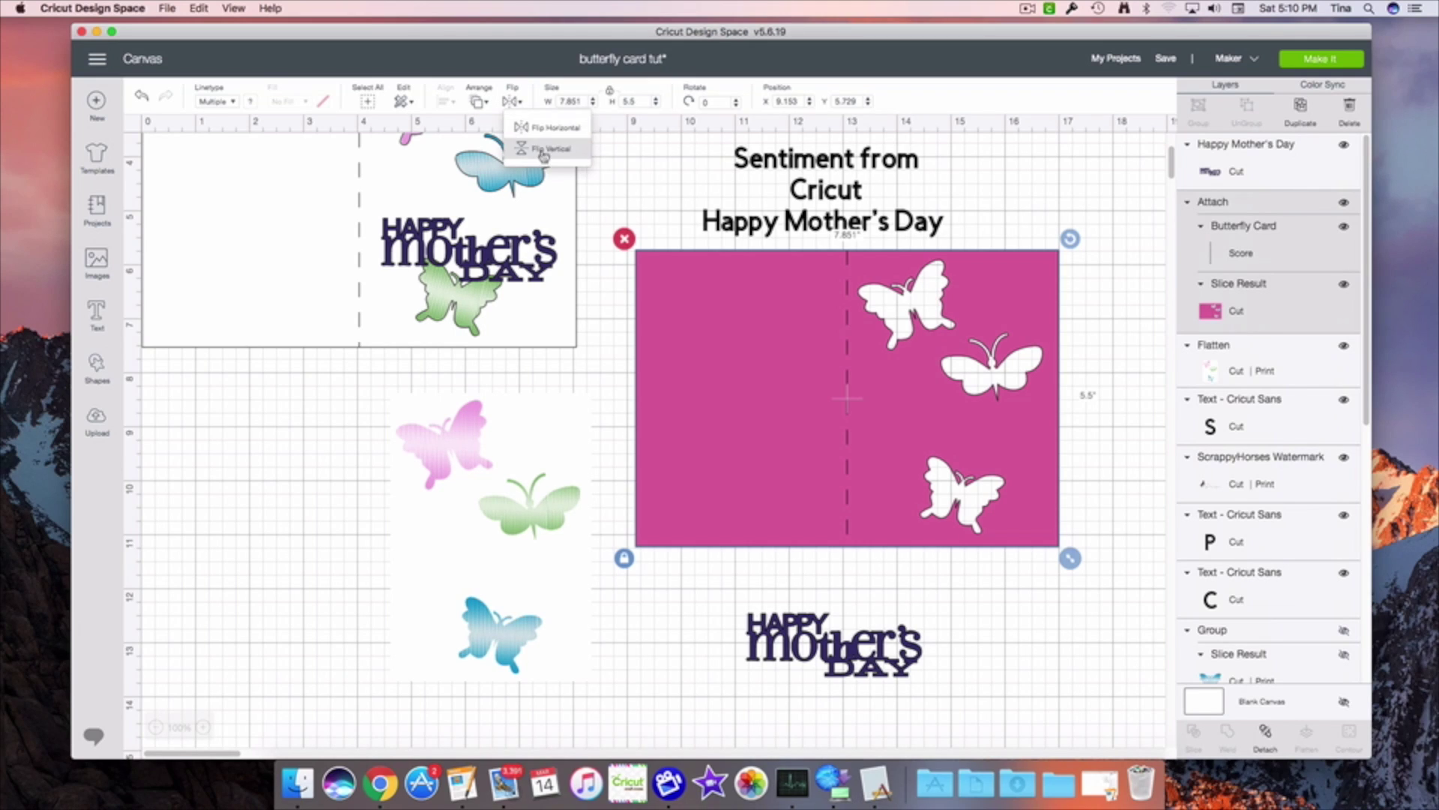
pyautogui.click(547, 128)
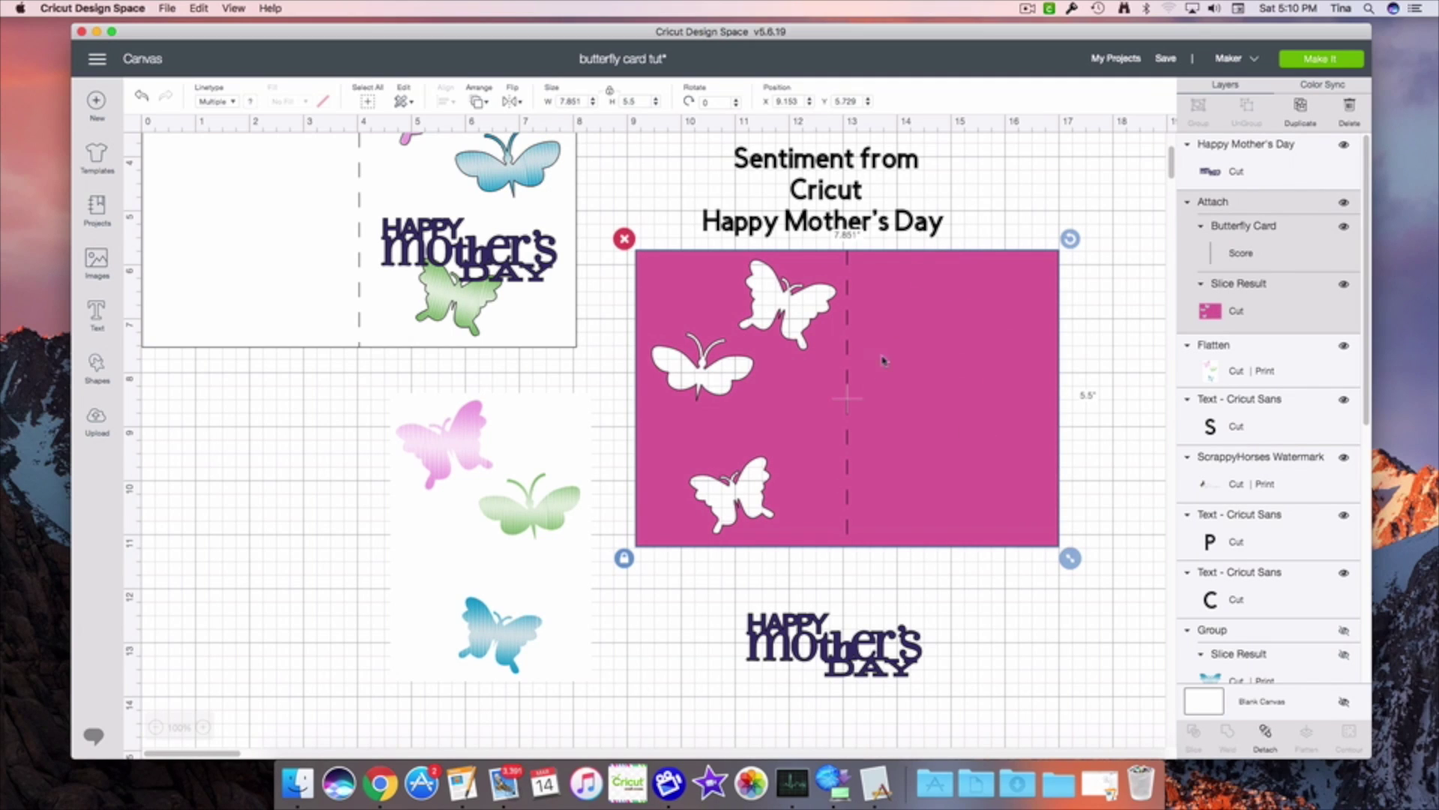
# - Bring the butterfly print insert to the front on the card's right half; shift the sentiment copy left
pyautogui.moveTo(509, 616); pyautogui.dragTo(527, 574)
pyautogui.rightClick(527, 574)
pyautogui.click(570, 425)
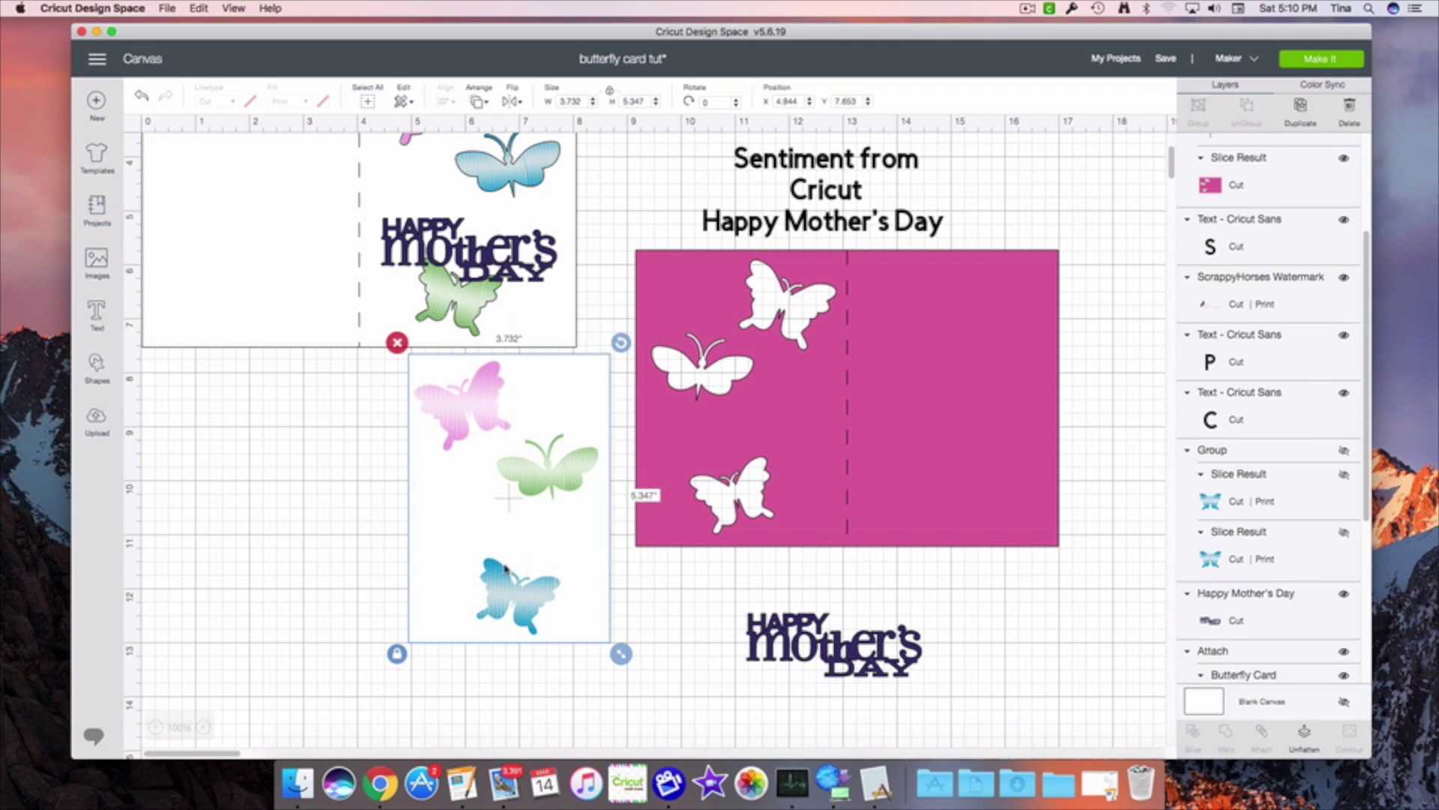
pyautogui.moveTo(599, 539); pyautogui.dragTo(953, 467)
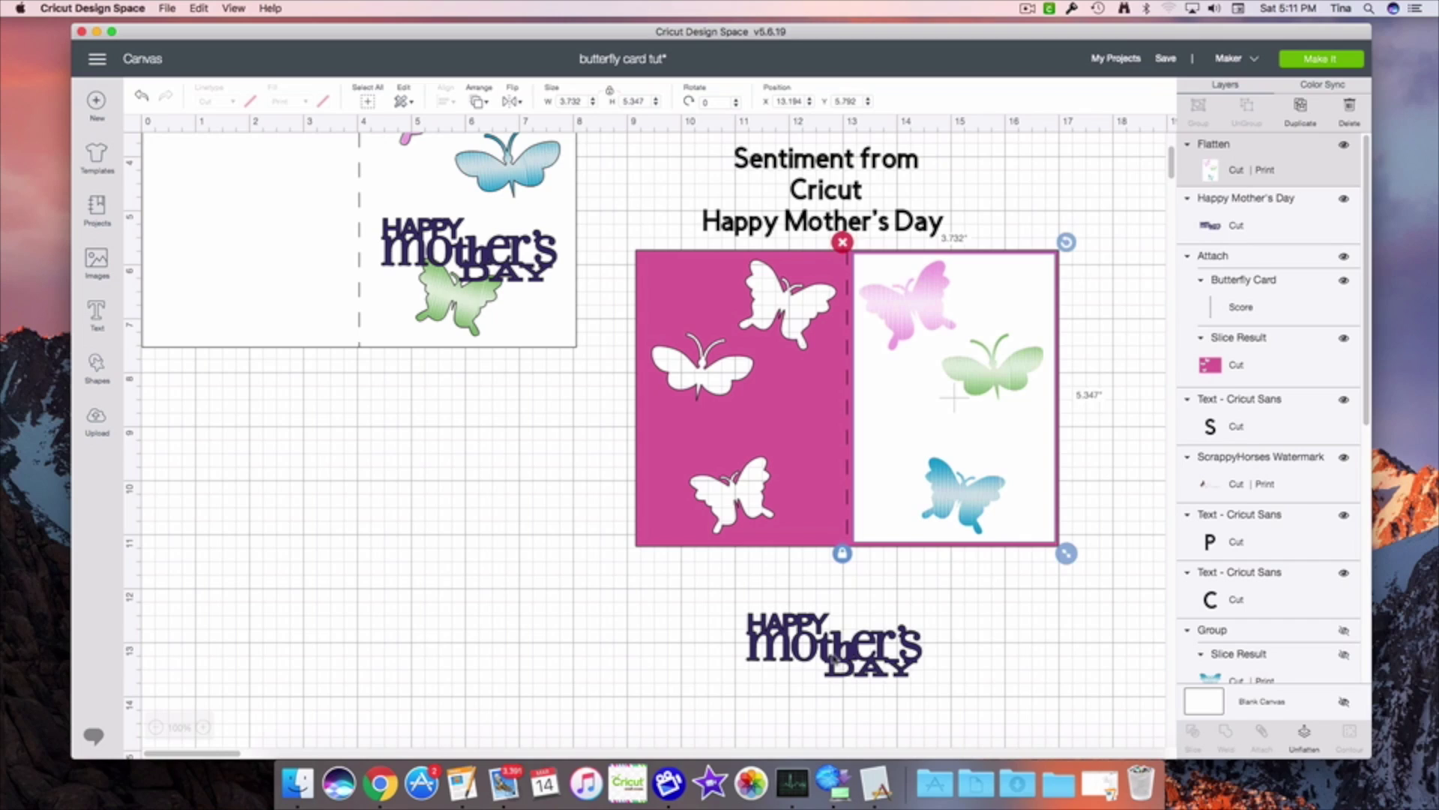
pyautogui.moveTo(834, 659); pyautogui.dragTo(761, 663)
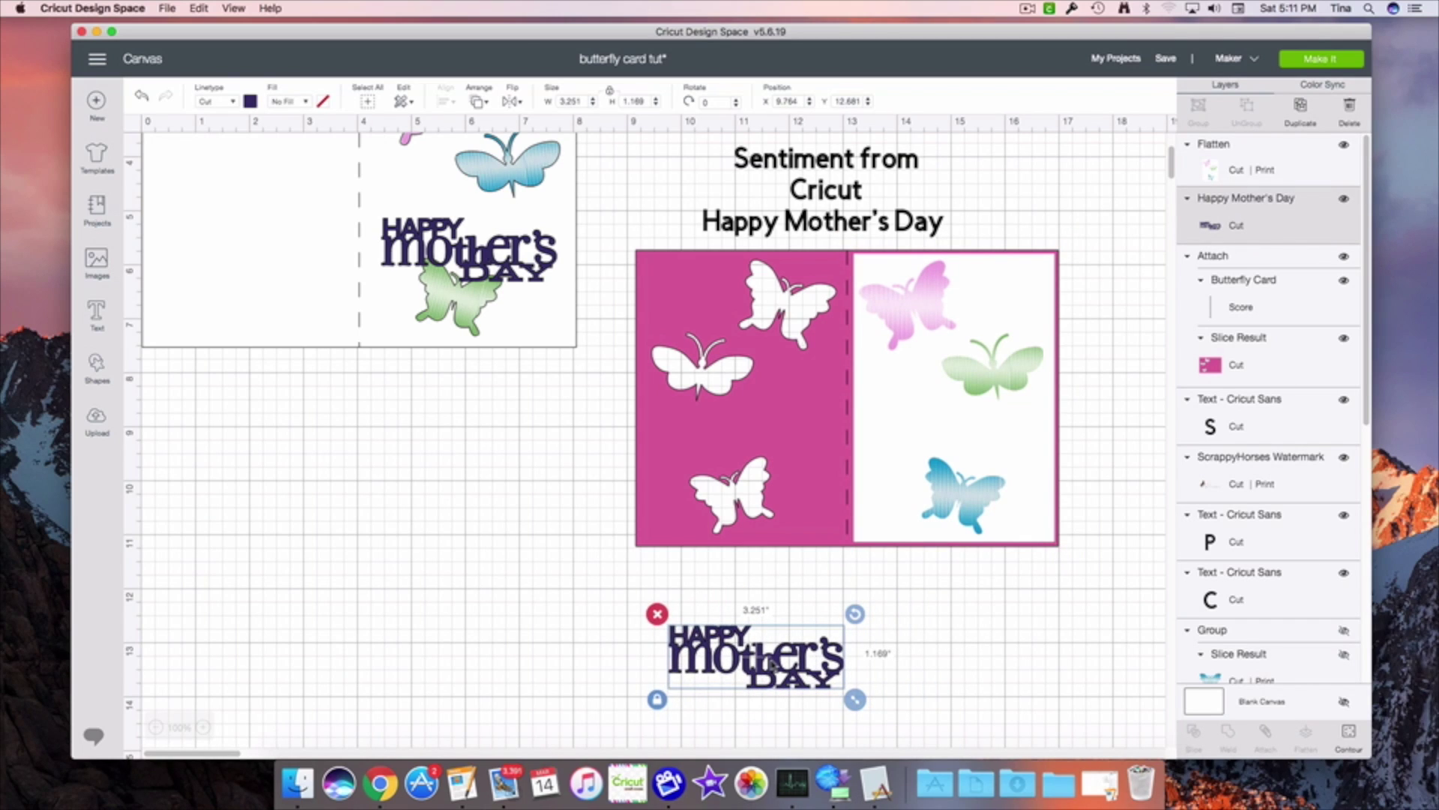
# - Shift the sentiment copy further left and nudge the card preview's sentiment up slightly
pyautogui.moveTo(772, 663); pyautogui.dragTo(690, 664)
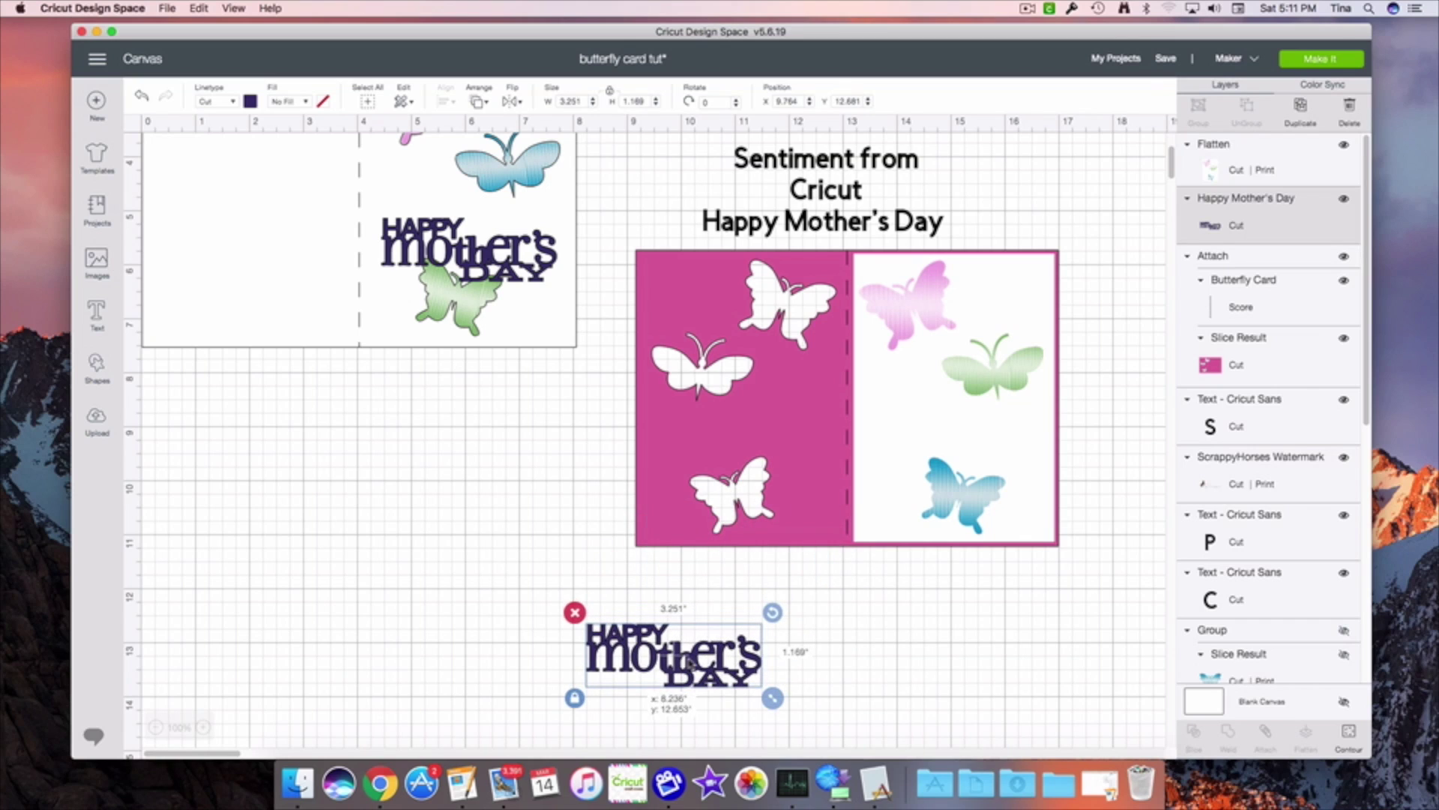
pyautogui.click(788, 447)
pyautogui.scroll(3, 240, 491)
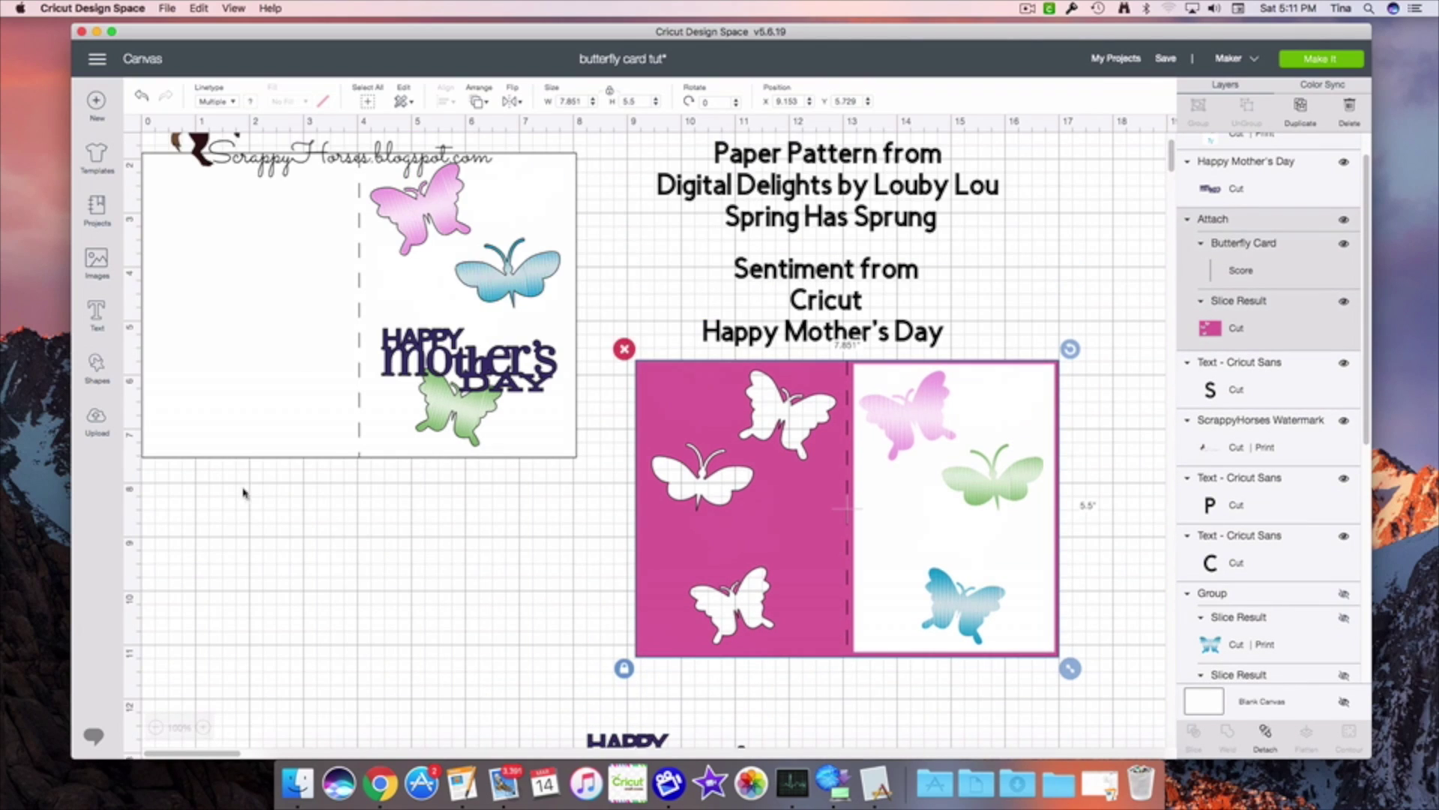
pyautogui.moveTo(477, 379); pyautogui.dragTo(477, 358)
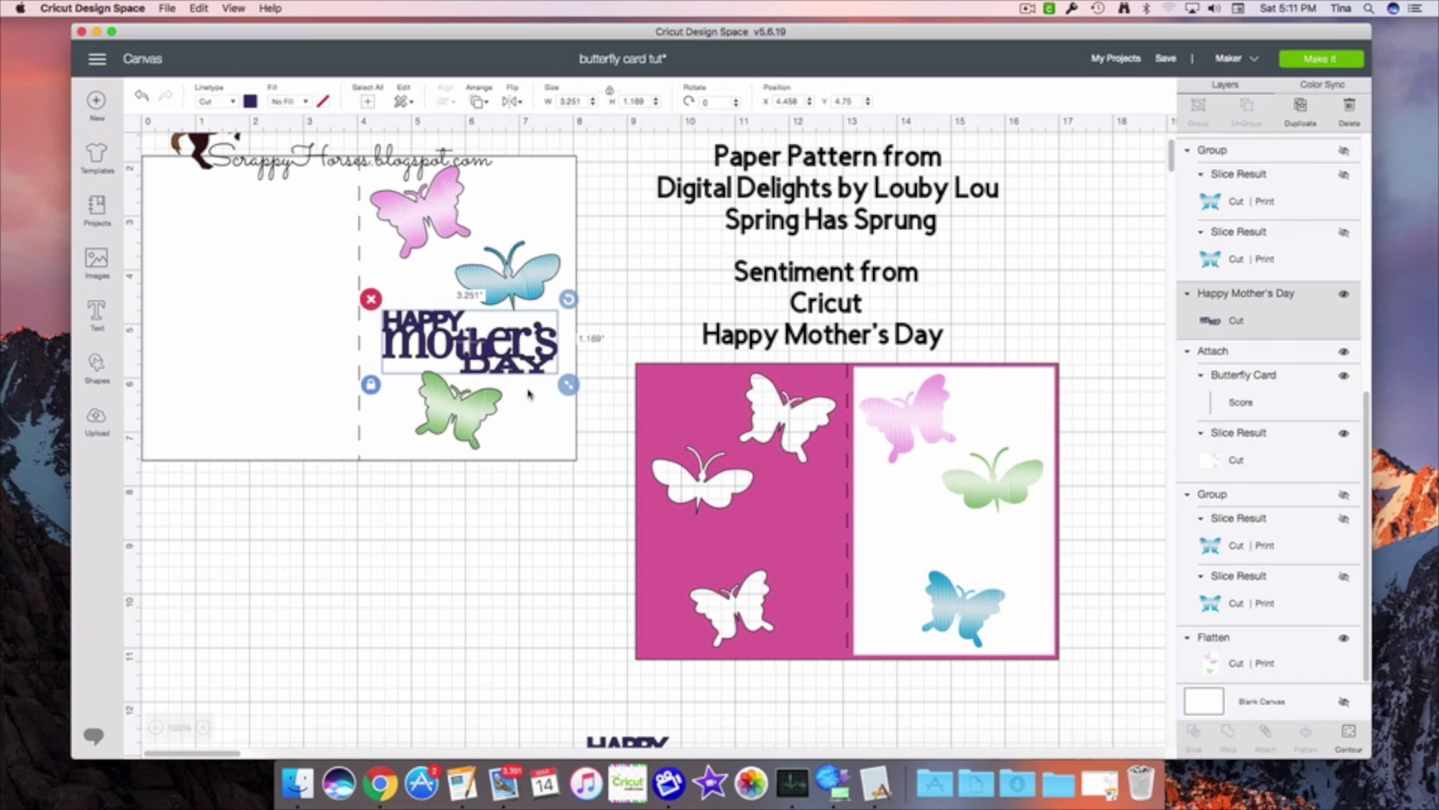
# - Recolour the card base layer from pink to white so its butterfly cut-outs show as outlines
pyautogui.click(791, 530)
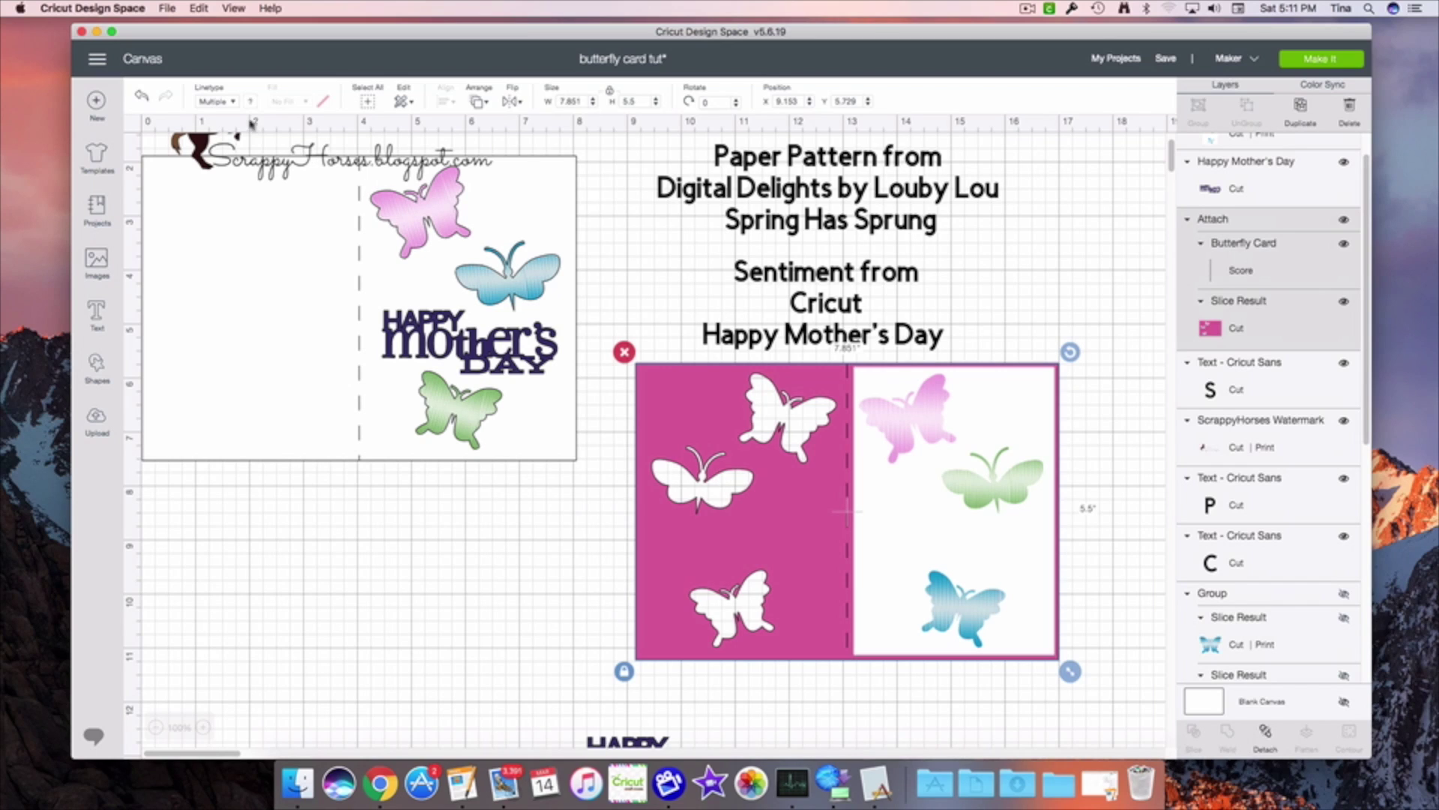
pyautogui.click(1216, 329)
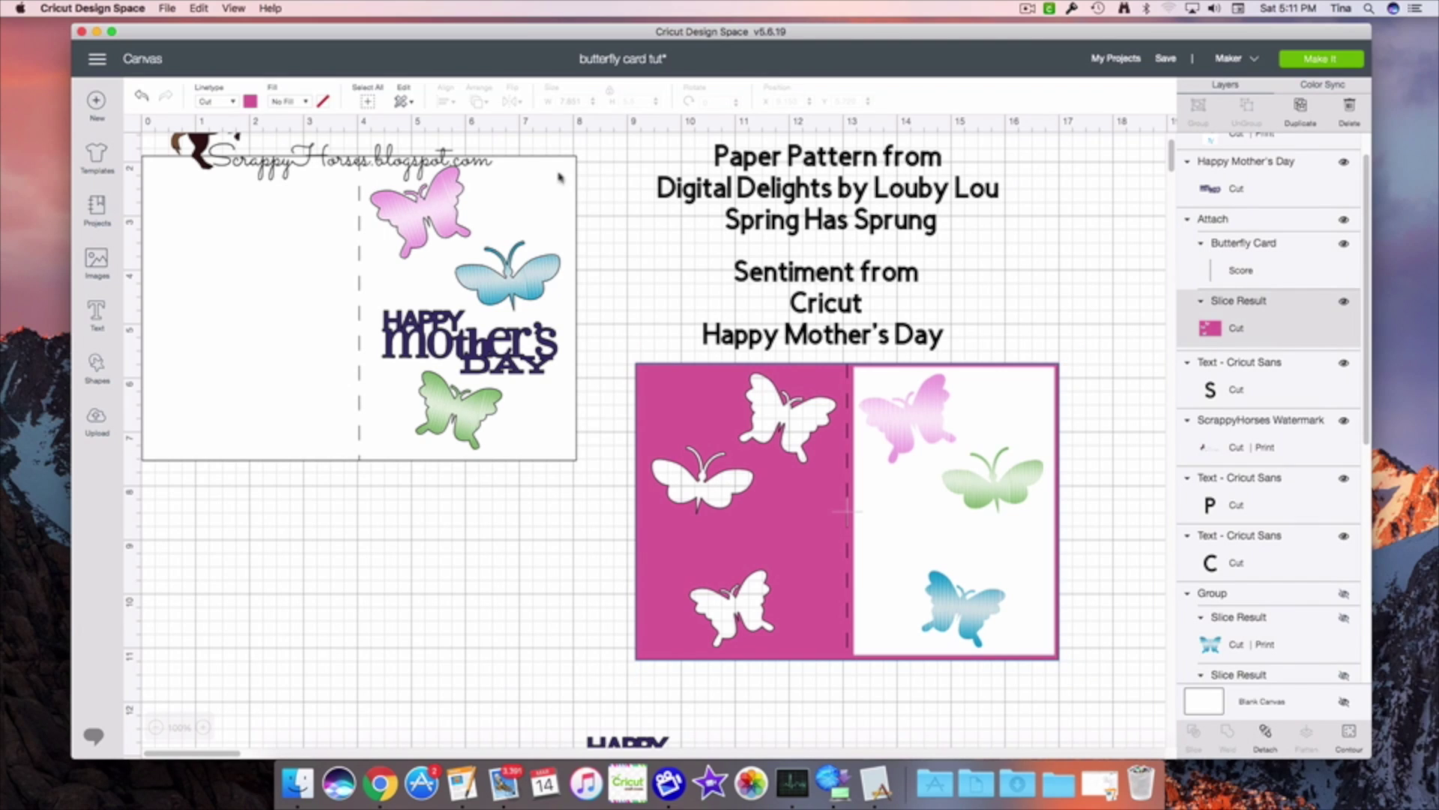
pyautogui.click(251, 102)
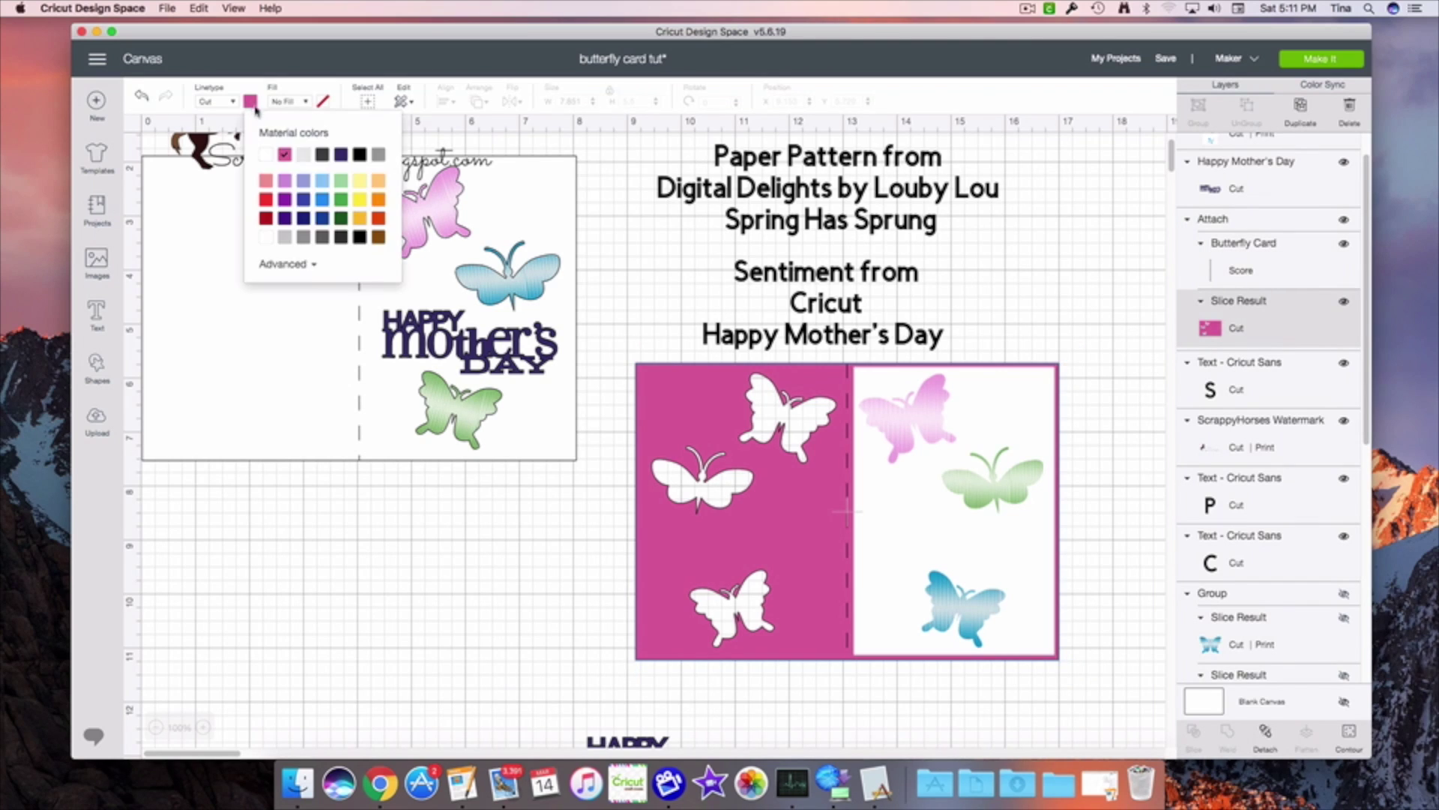
pyautogui.click(266, 157)
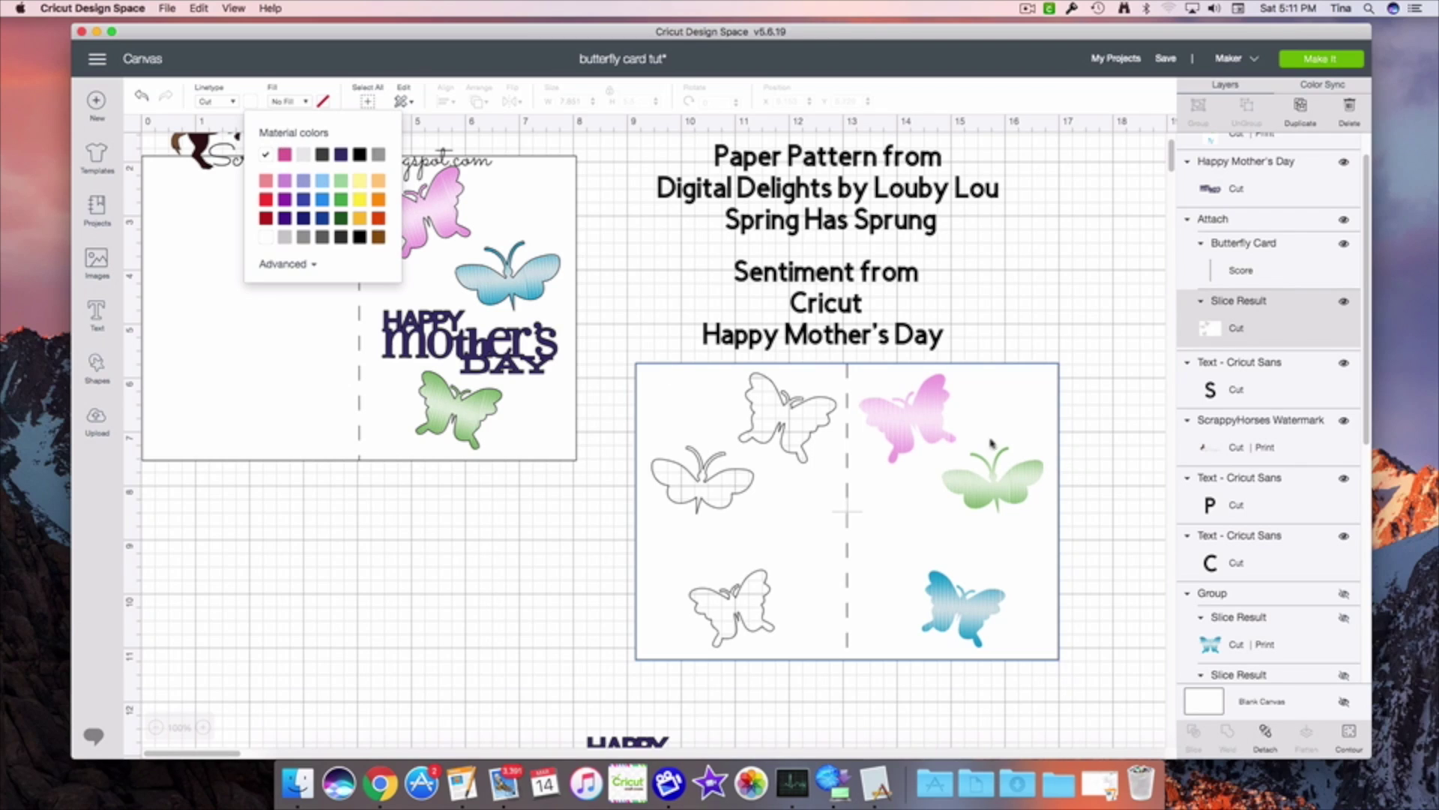
pyautogui.click(586, 618)
pyautogui.scroll(1, 885, 640)
# - Move the sentiment copy up beside the white card
pyautogui.scroll(-4, 888, 645)
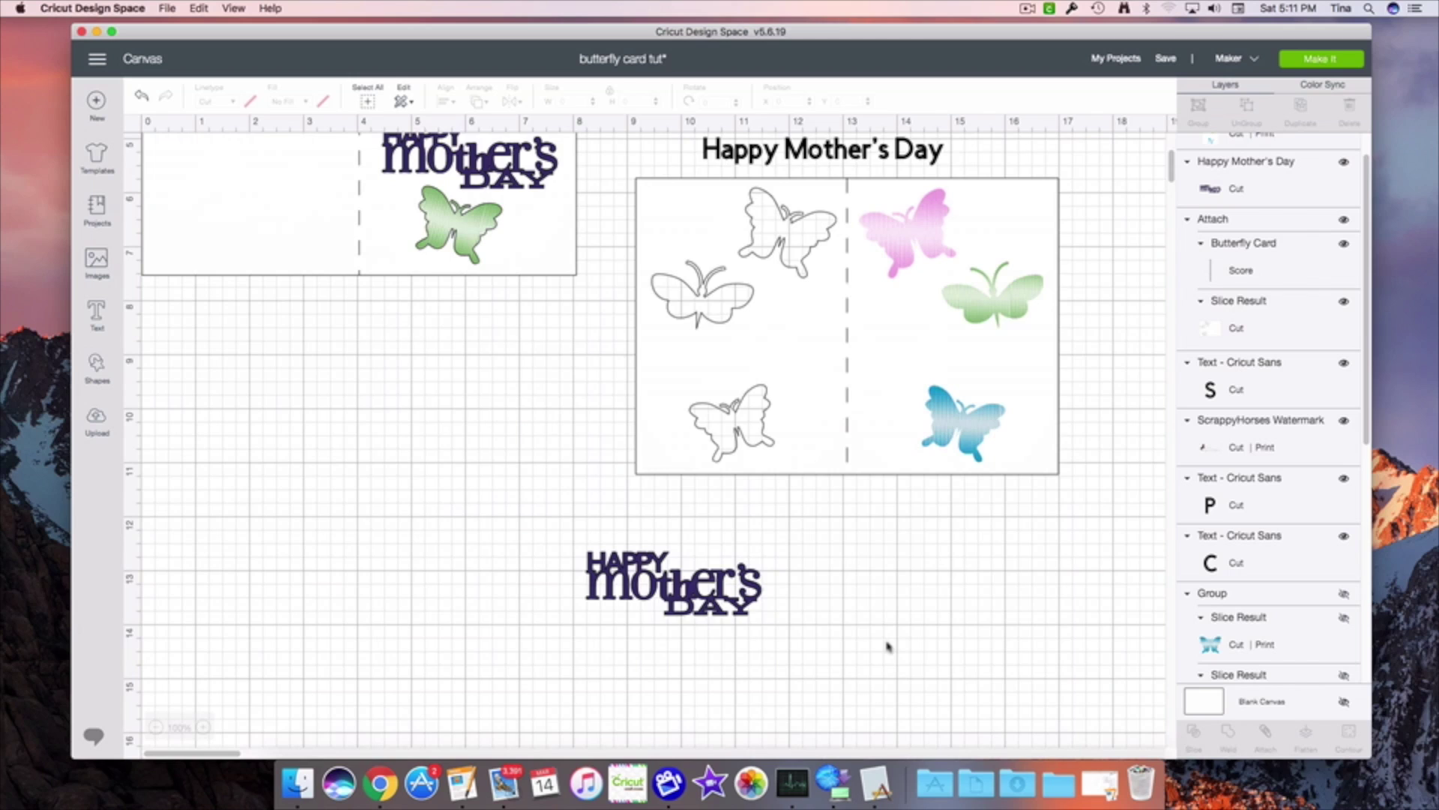
pyautogui.scroll(5, 888, 645)
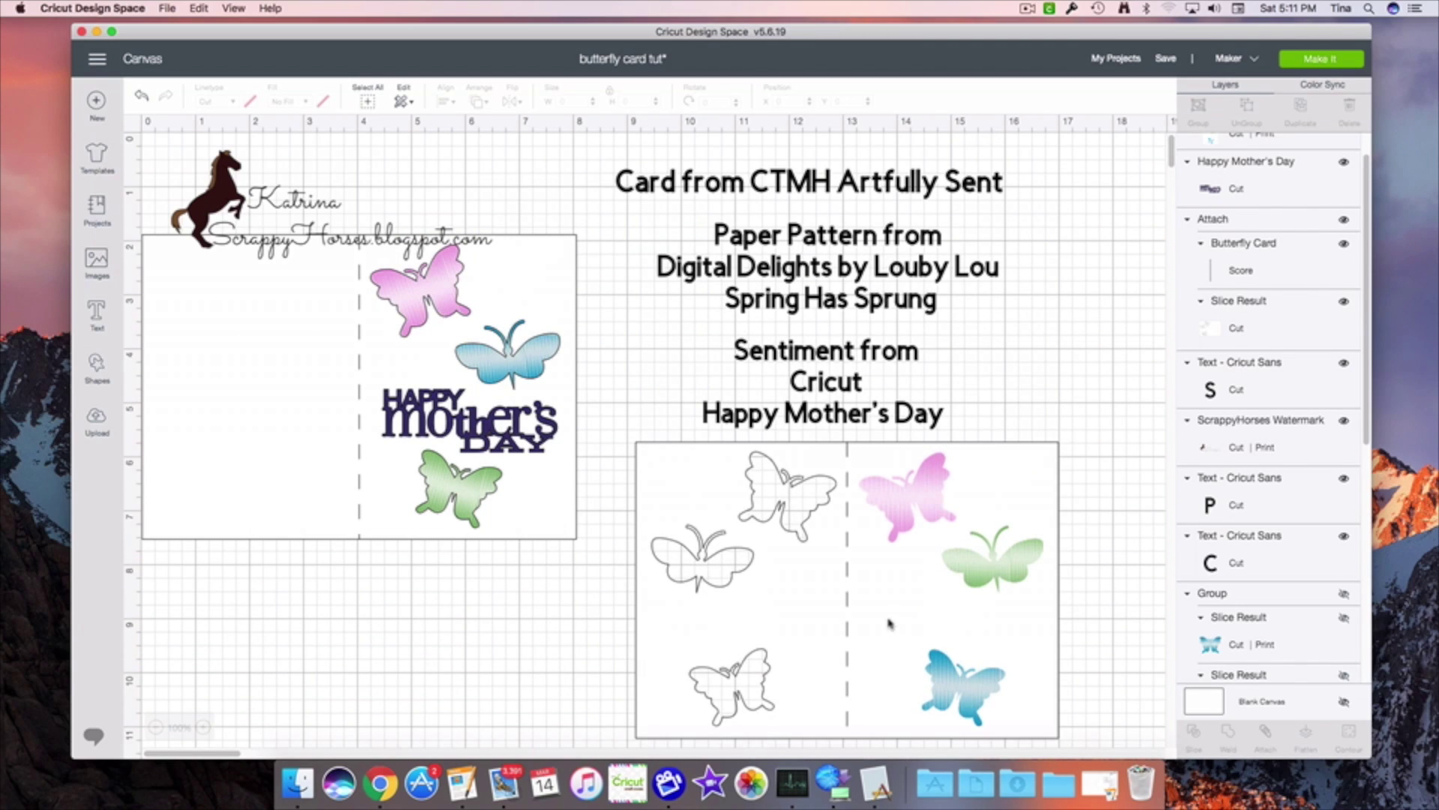
pyautogui.moveTo(867, 634); pyautogui.dragTo(376, 749)
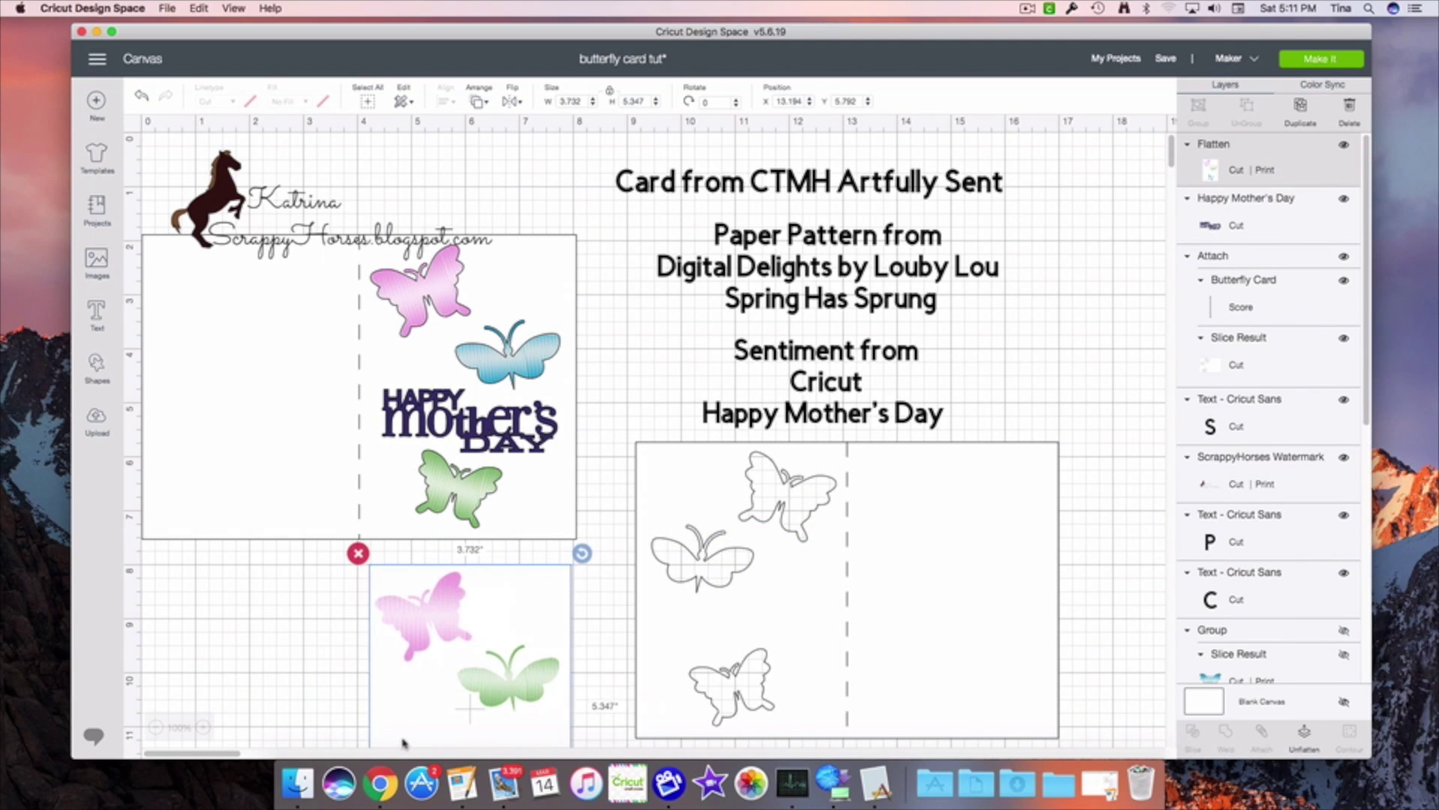
pyautogui.click(742, 628)
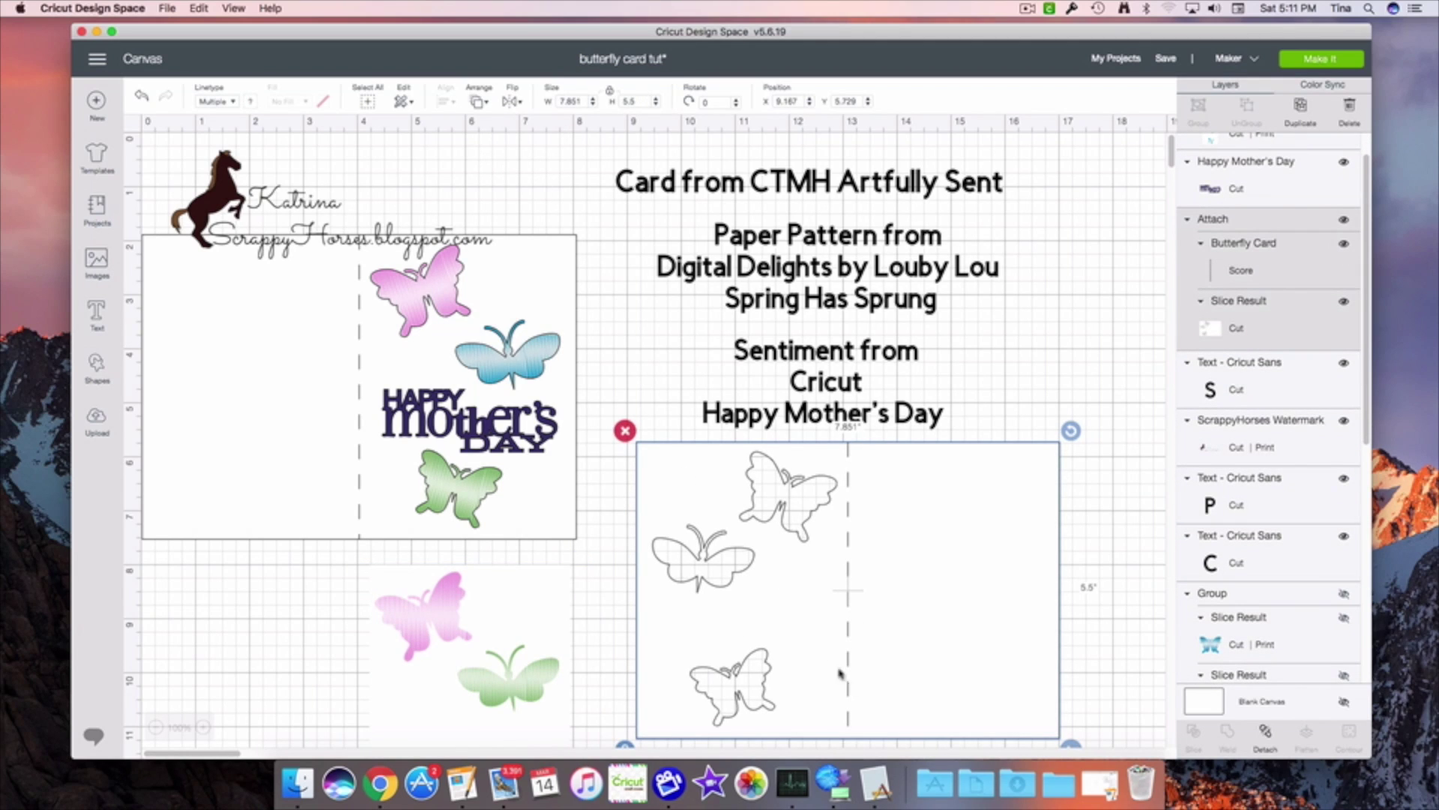
pyautogui.scroll(-5, 782, 634)
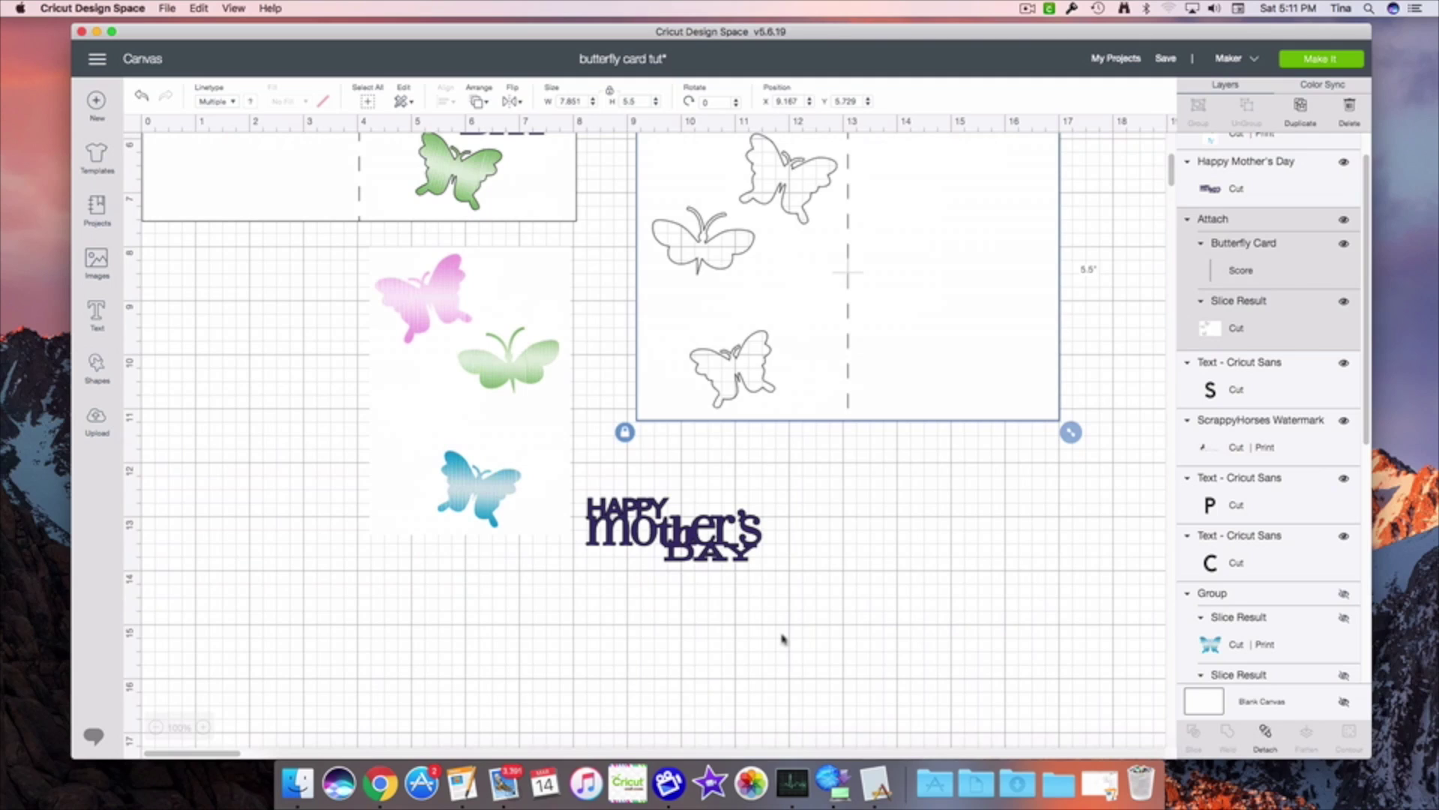
pyautogui.moveTo(727, 534); pyautogui.dragTo(791, 511)
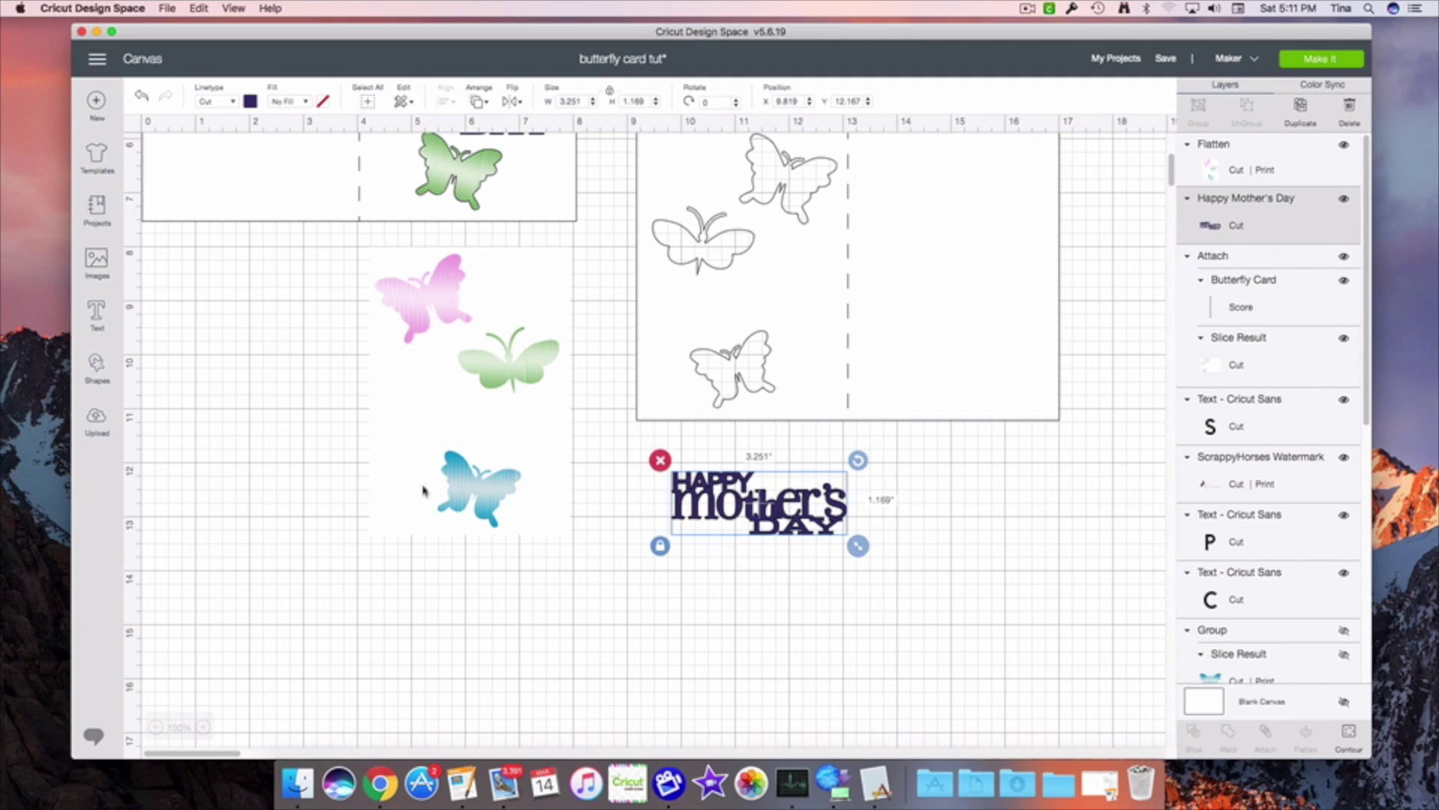
# - Place the printed butterfly insert back onto the card's right half
pyautogui.moveTo(426, 490); pyautogui.dragTo(912, 364)
pyautogui.scroll(3, 879, 435)
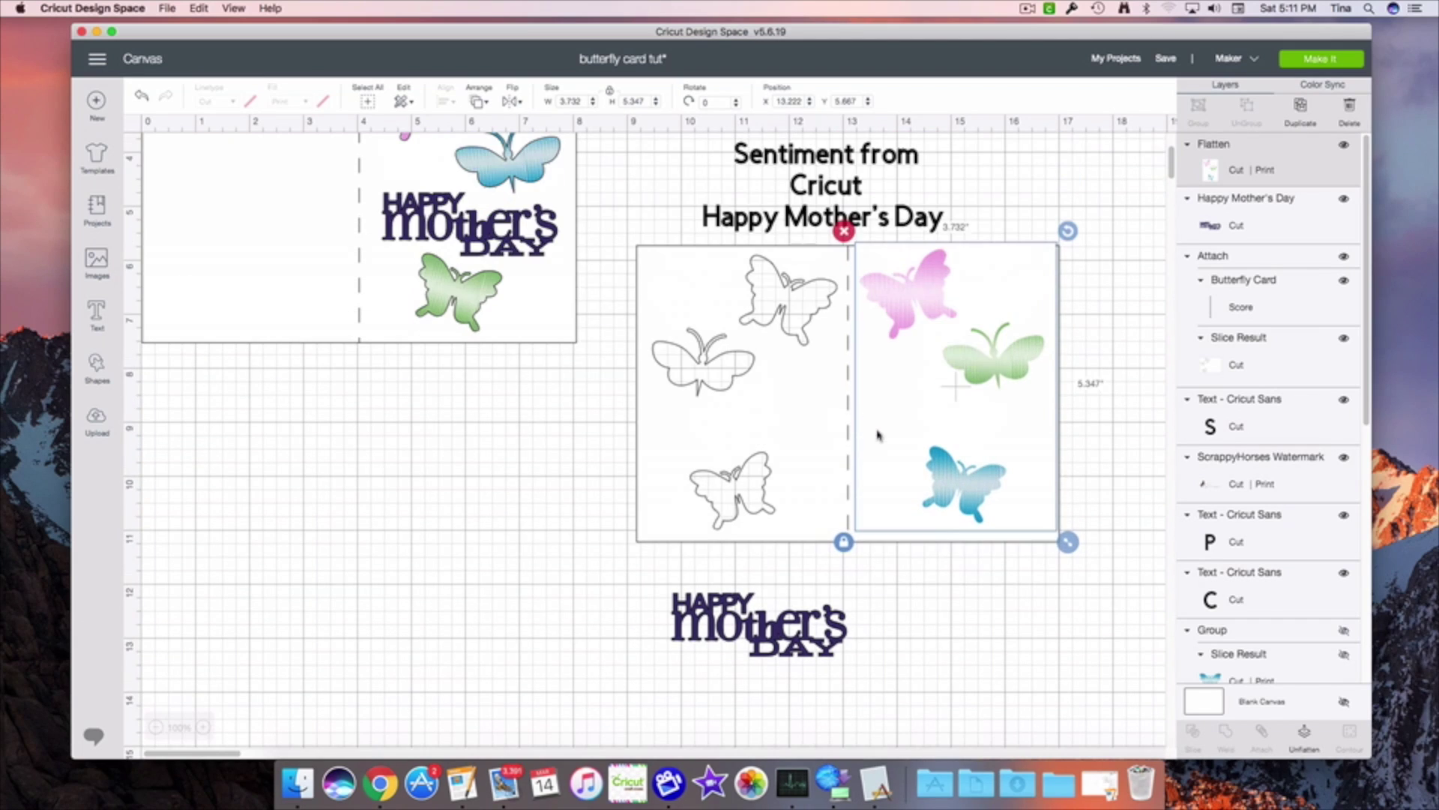
pyautogui.moveTo(952, 422); pyautogui.dragTo(949, 436)
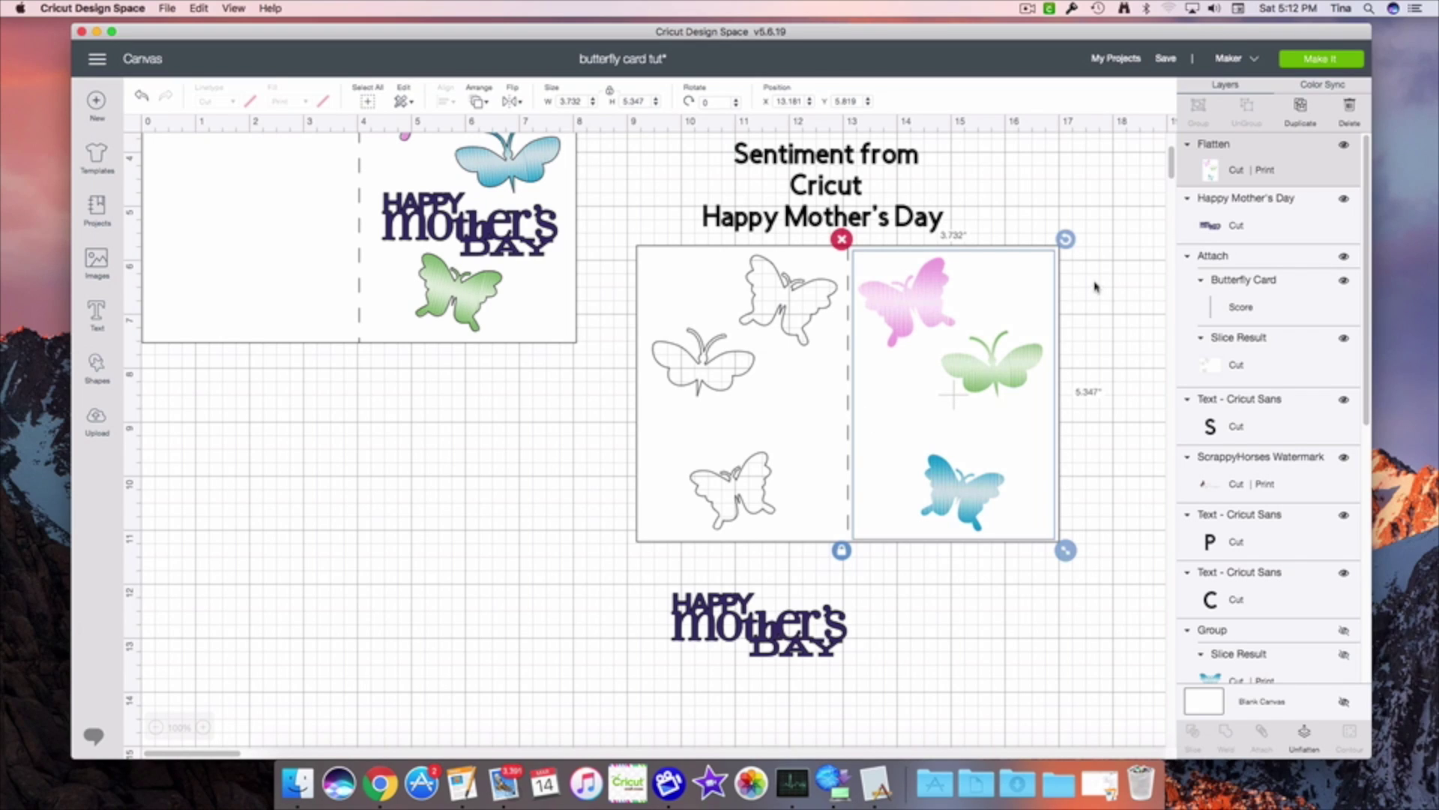
# - Reposition the sentiment below the card and shift the ScrappyHorses watermark up and right
pyautogui.click(798, 629)
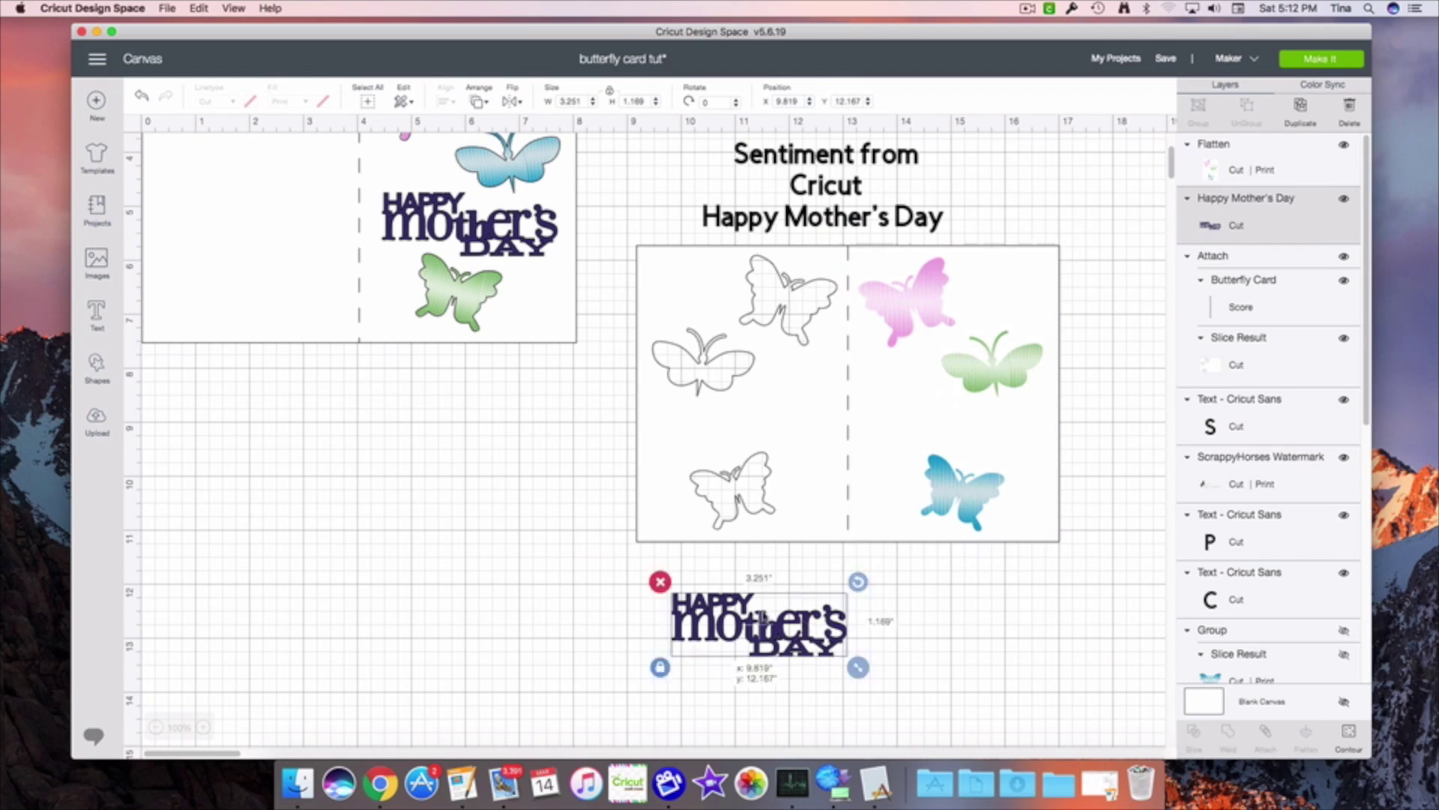
pyautogui.moveTo(798, 630); pyautogui.dragTo(538, 664)
pyautogui.scroll(5, 504, 465)
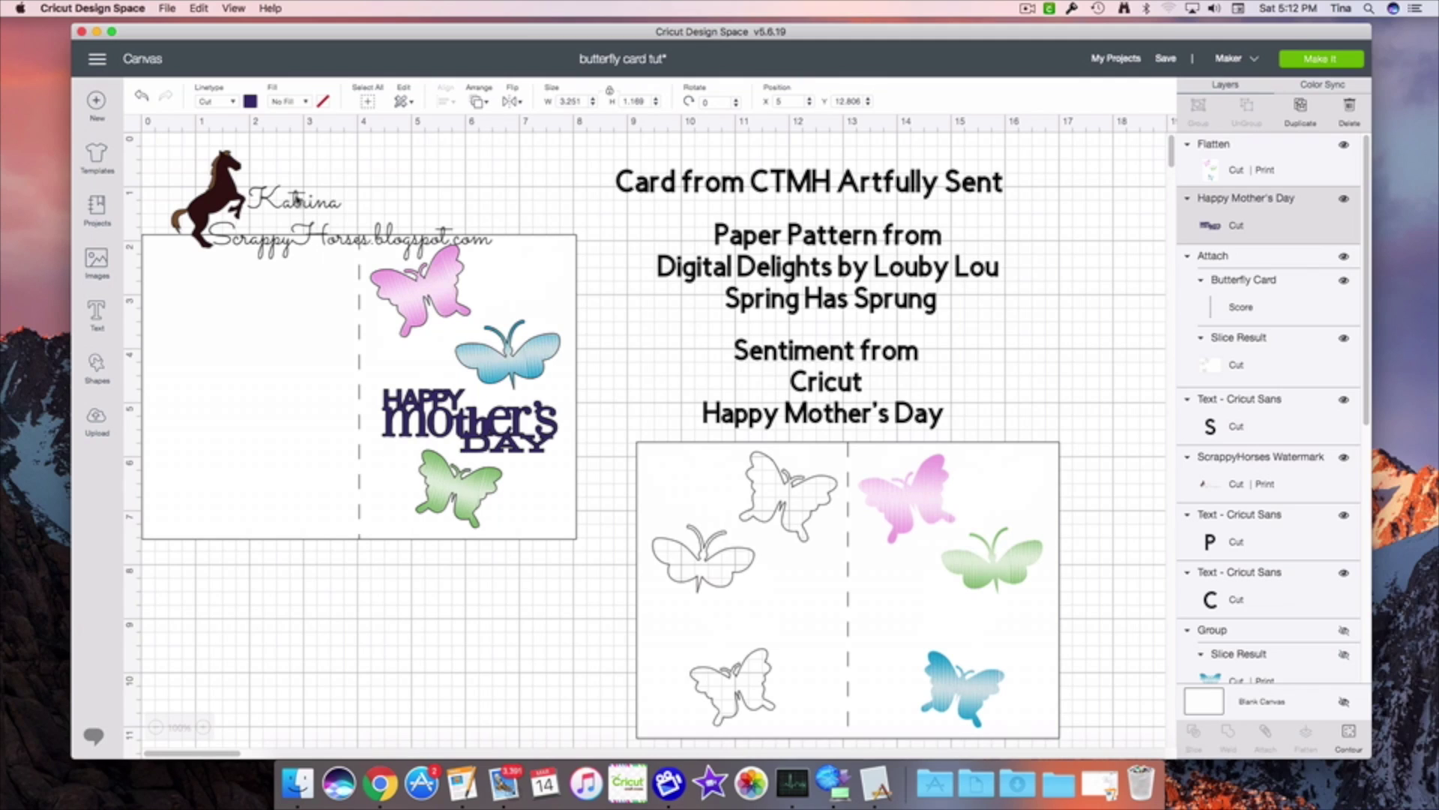
pyautogui.moveTo(298, 201); pyautogui.dragTo(321, 184)
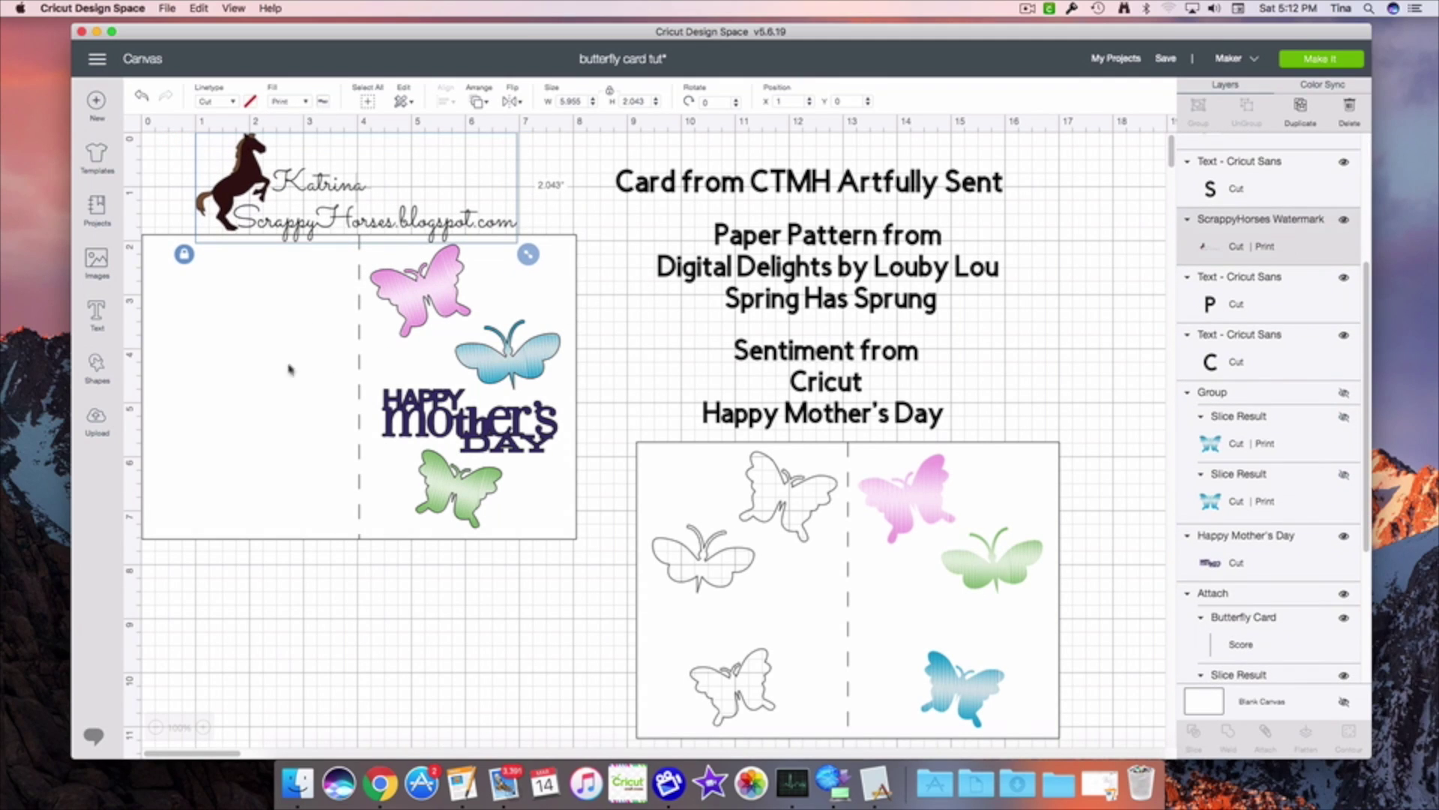